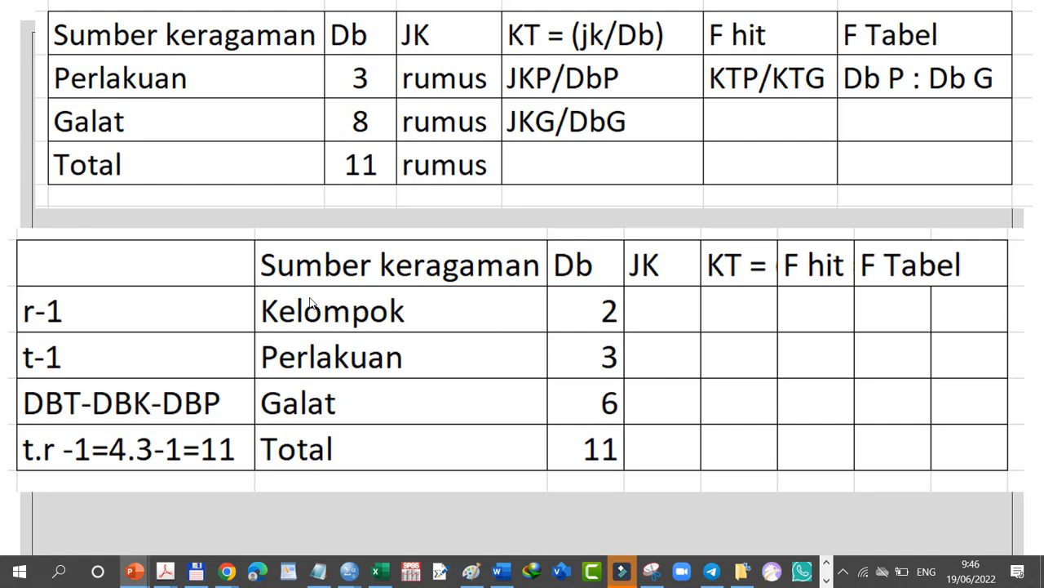
Step: Compare the Kelompok, Perlakuan and Galat Db rows of the variance table slide with the F-statistics P=0.05 table slide
{"action": "left_click", "coordinate": [590, 320]}
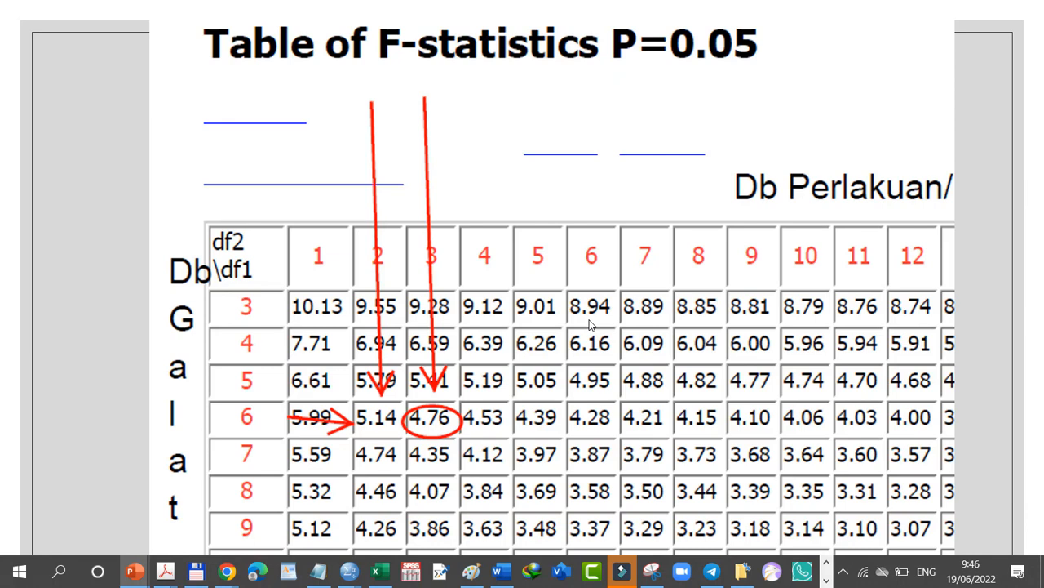
{"action": "key", "text": "Left"}
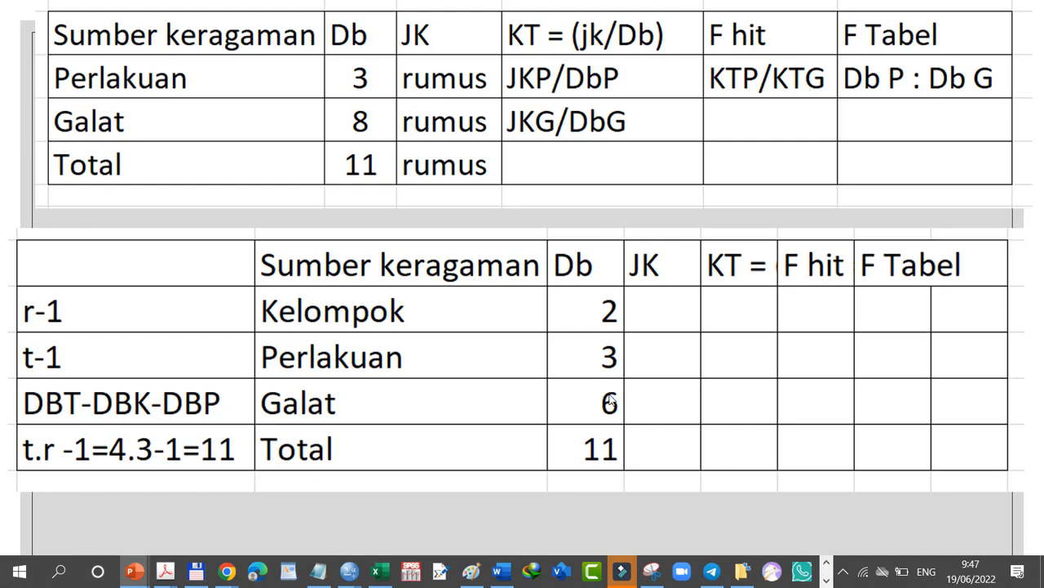
{"action": "key", "text": "Right"}
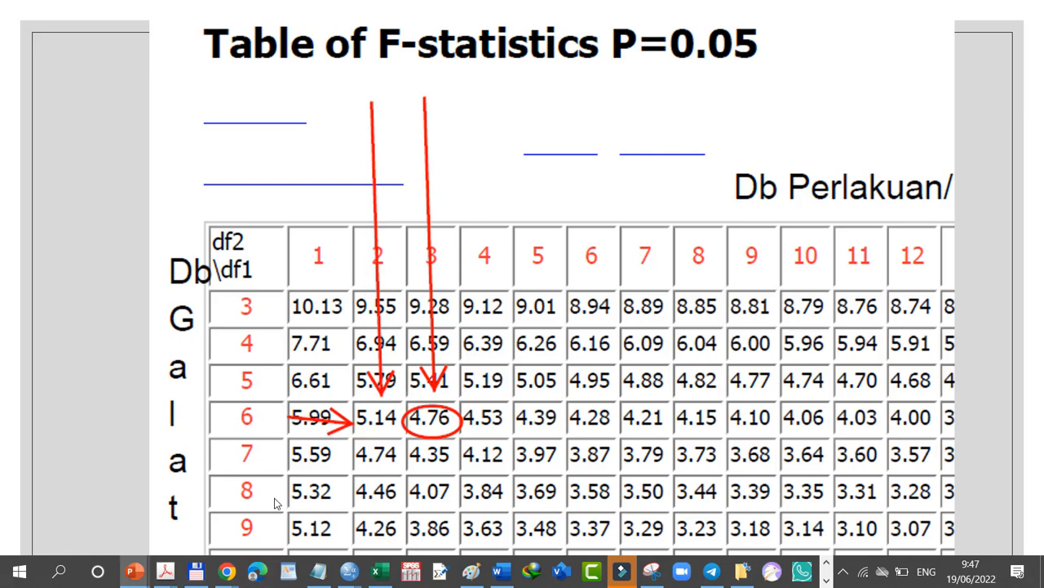
{"action": "left_click", "coordinate": [673, 357]}
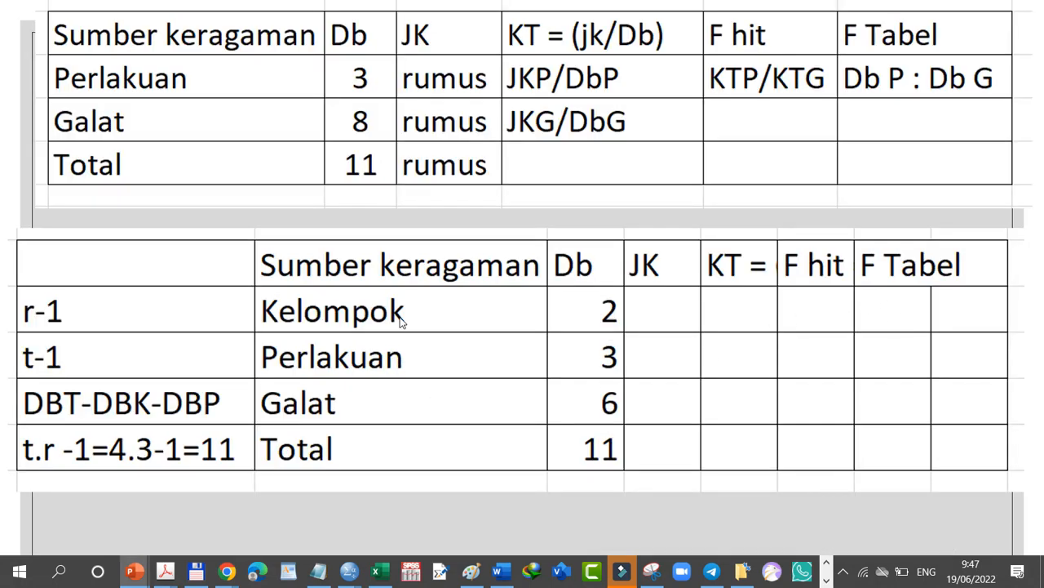
{"action": "left_click", "coordinate": [626, 417]}
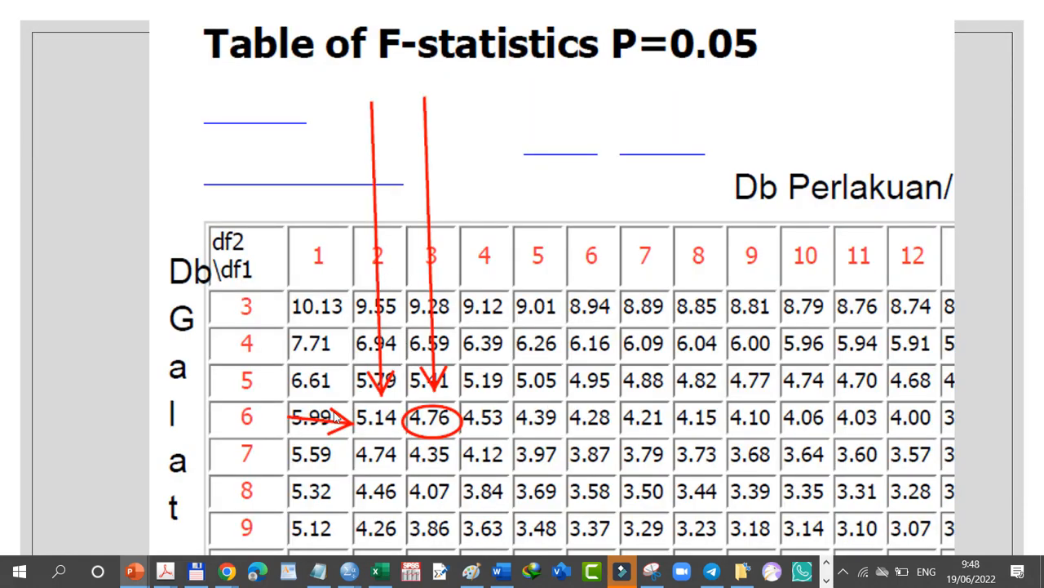
{"action": "scroll", "coordinate": [599, 396], "scroll_direction": "up", "scroll_amount": 1}
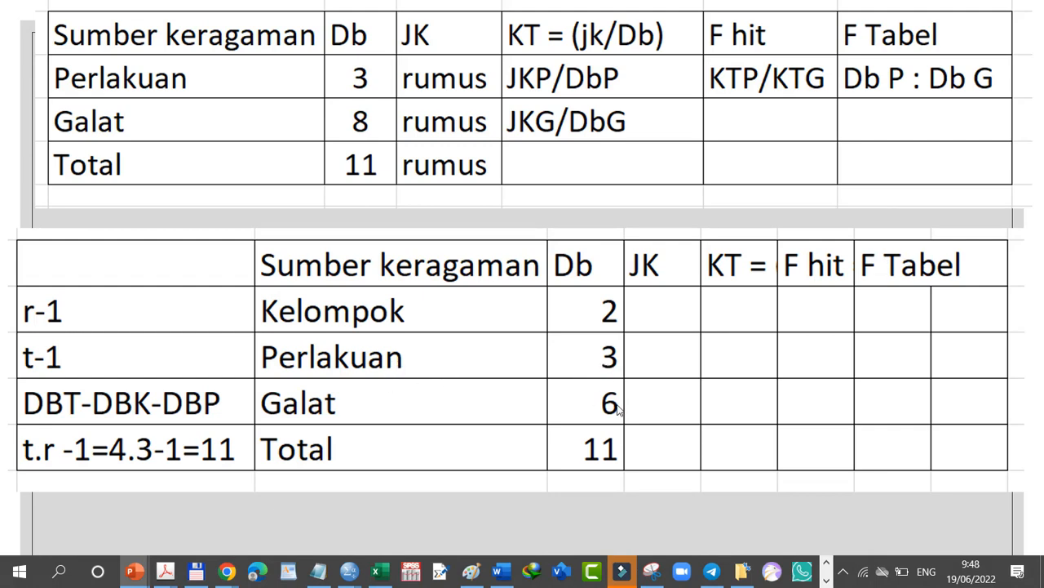
{"action": "scroll", "coordinate": [618, 408], "scroll_direction": "down", "scroll_amount": 1}
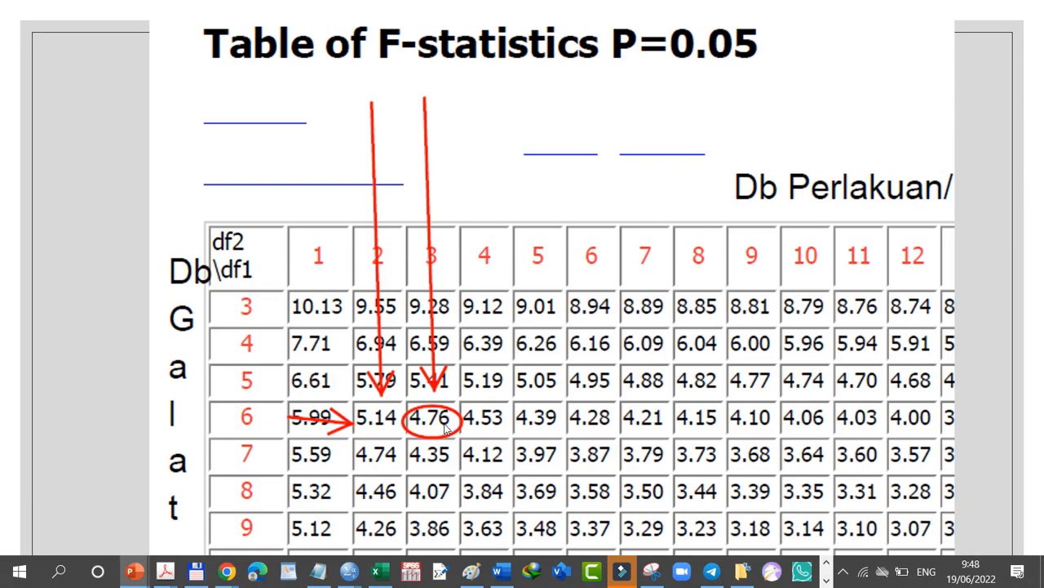
{"action": "scroll", "coordinate": [445, 428], "scroll_direction": "down", "scroll_amount": 1}
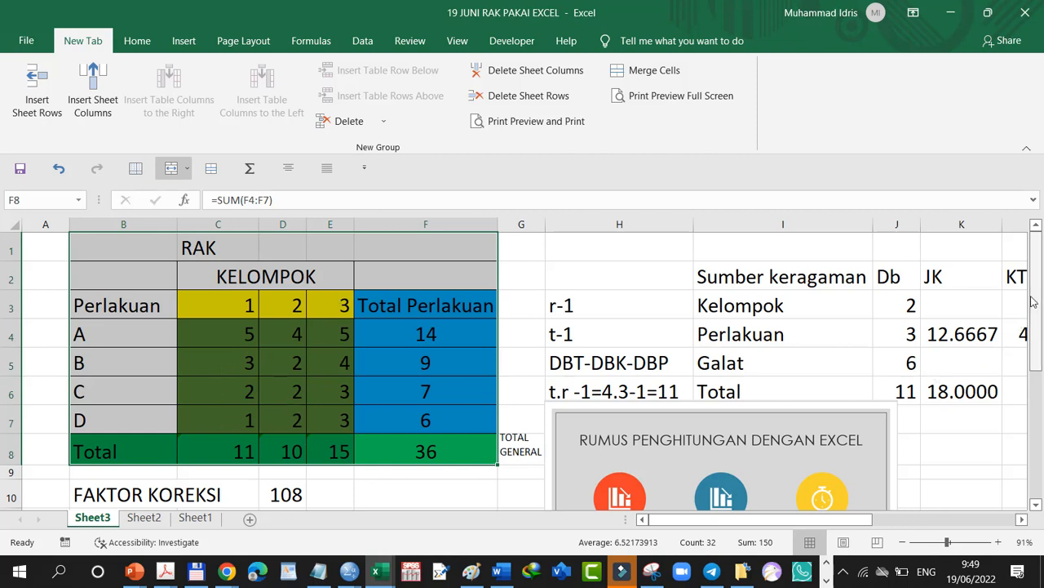
Step: Examine the Db column of the variance table on Sheet3 of the Excel workbook, from its header through the Total row
{"action": "mouse_move", "coordinate": [1040, 298]}
{"action": "left_mouse_down"}
{"action": "mouse_move", "coordinate": [1043, 323]}
{"action": "mouse_move", "coordinate": [1040, 298]}
{"action": "left_mouse_up"}
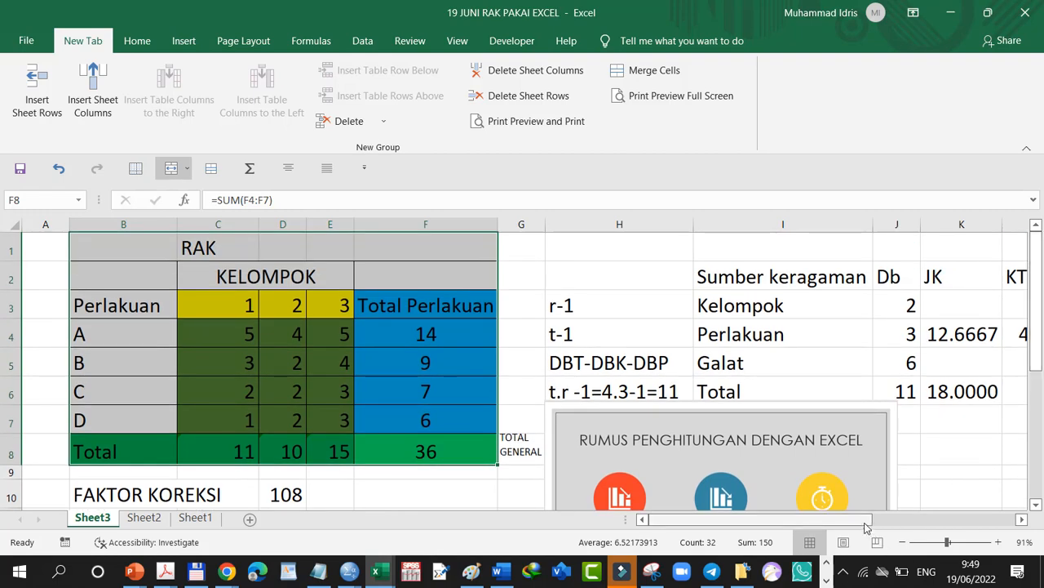
{"action": "left_click_drag", "start_coordinate": [867, 527], "coordinate": [954, 527]}
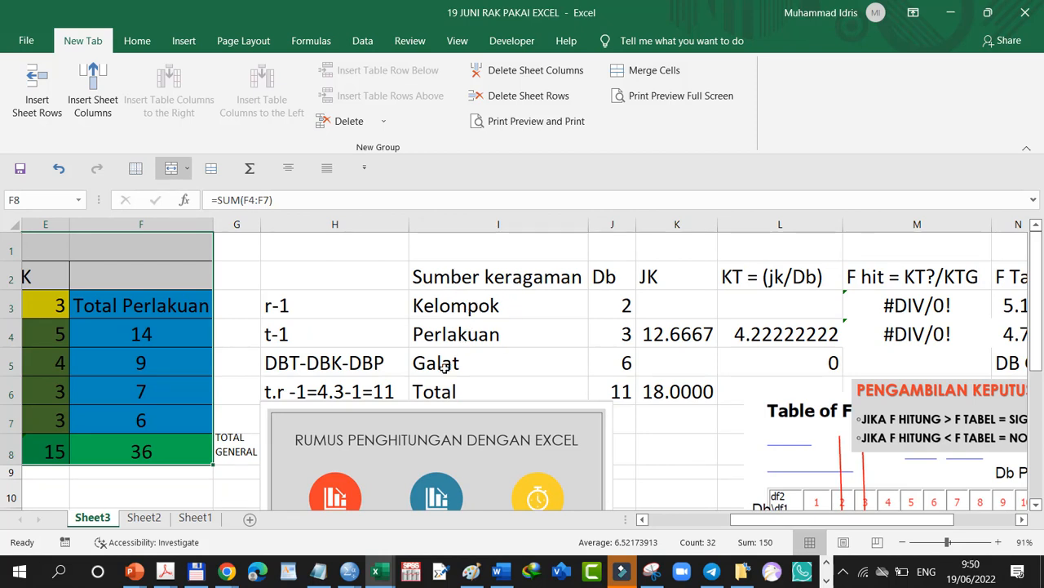
{"action": "left_click", "coordinate": [603, 279]}
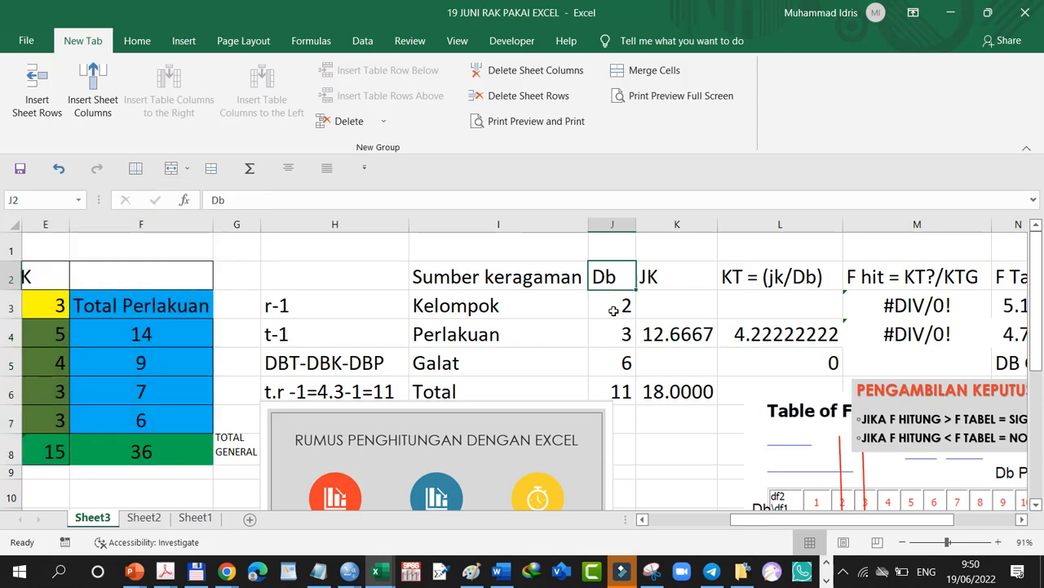
{"action": "left_click", "coordinate": [614, 310]}
{"action": "left_click", "coordinate": [604, 335]}
{"action": "left_click", "coordinate": [612, 364]}
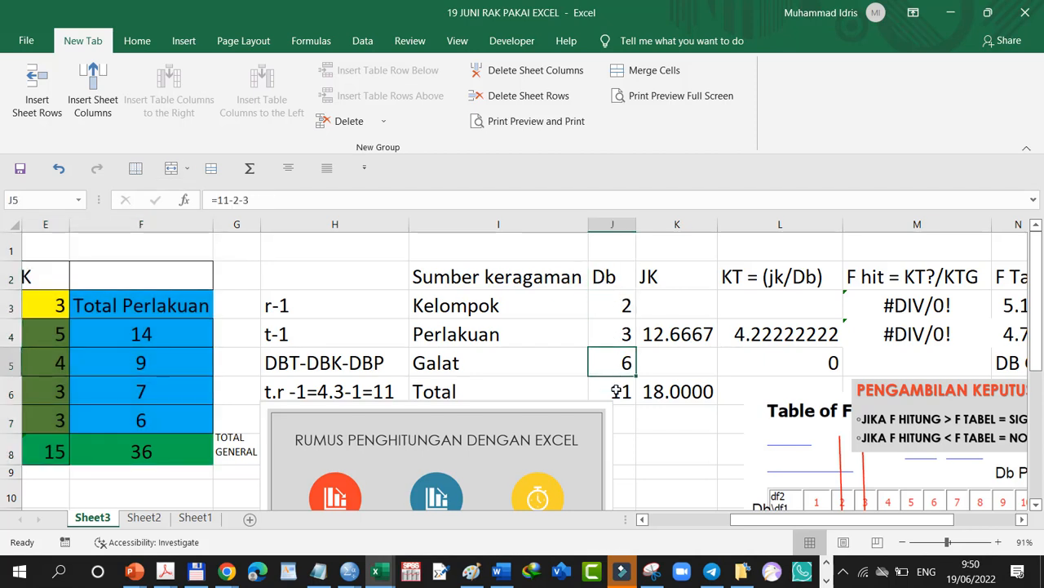
{"action": "left_click", "coordinate": [617, 392]}
Step: Check the Db entries for Kelompok, Perlakuan, Total and Galat individually against their sources of variation
{"action": "left_click", "coordinate": [454, 313]}
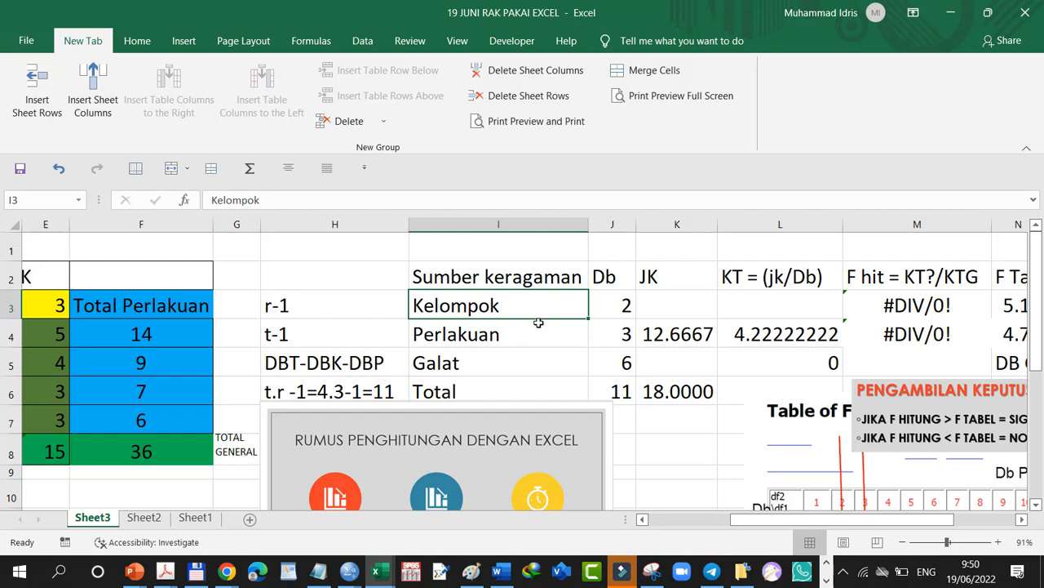
{"action": "left_click", "coordinate": [614, 310]}
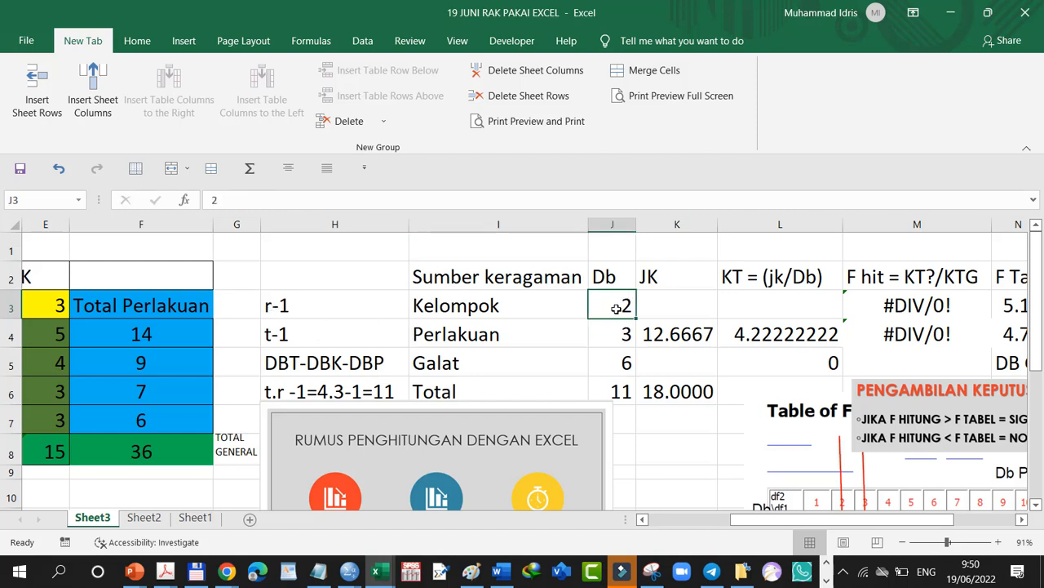
{"action": "left_click", "coordinate": [474, 334]}
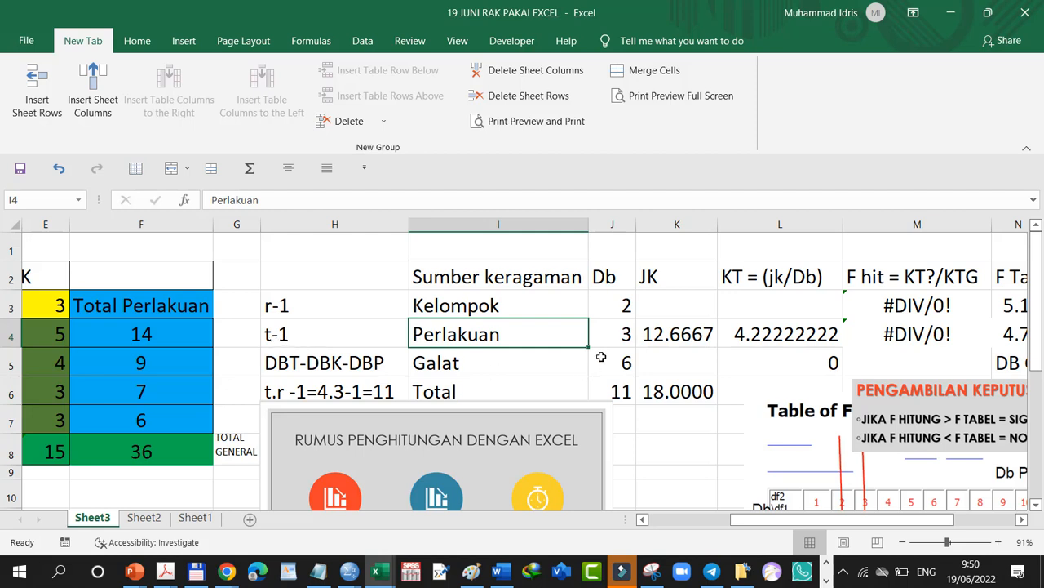
{"action": "left_click", "coordinate": [613, 336]}
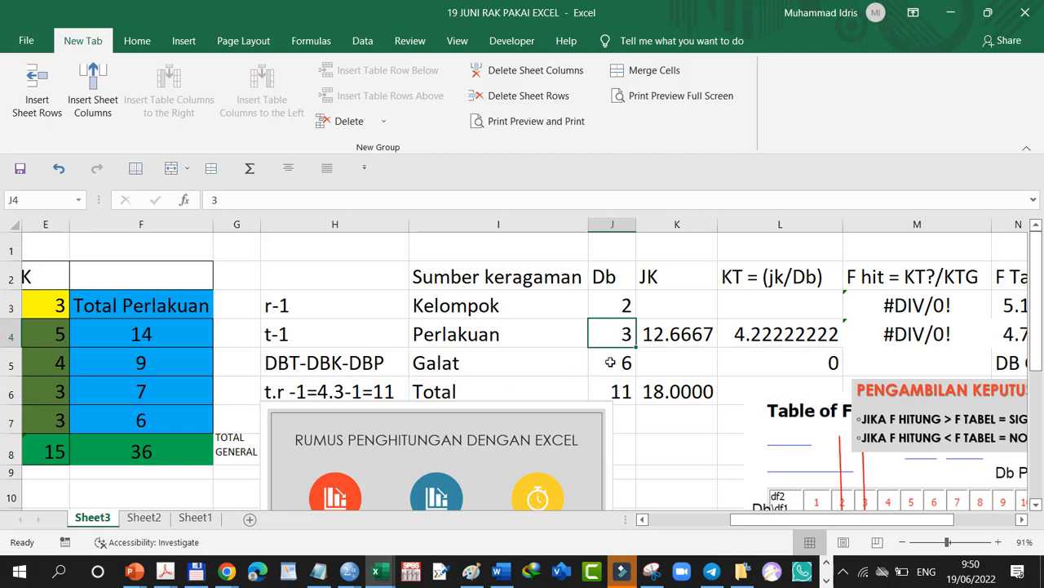
{"action": "left_click", "coordinate": [608, 405]}
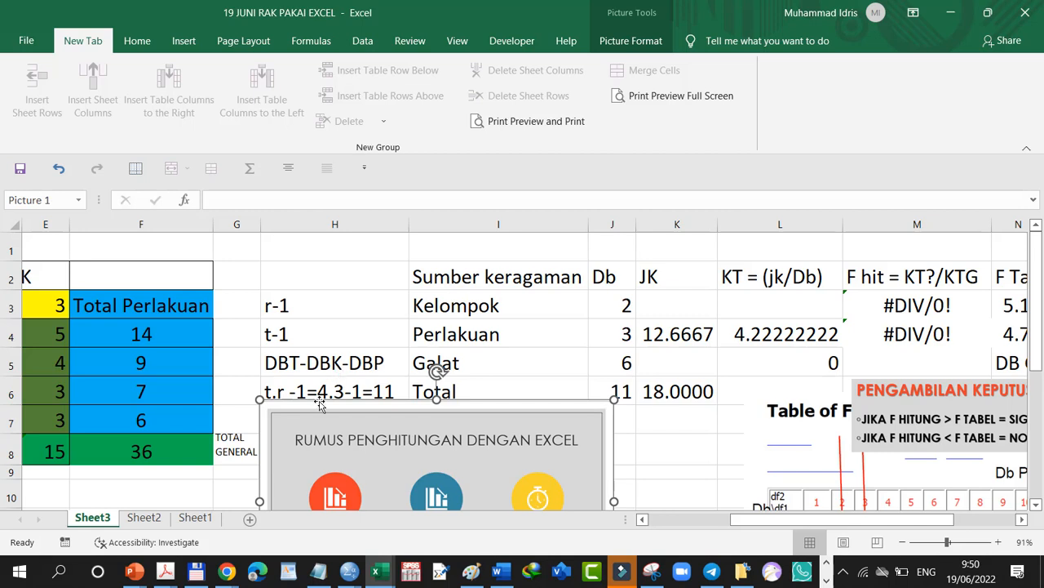
{"action": "left_click", "coordinate": [621, 392]}
{"action": "left_click", "coordinate": [627, 365]}
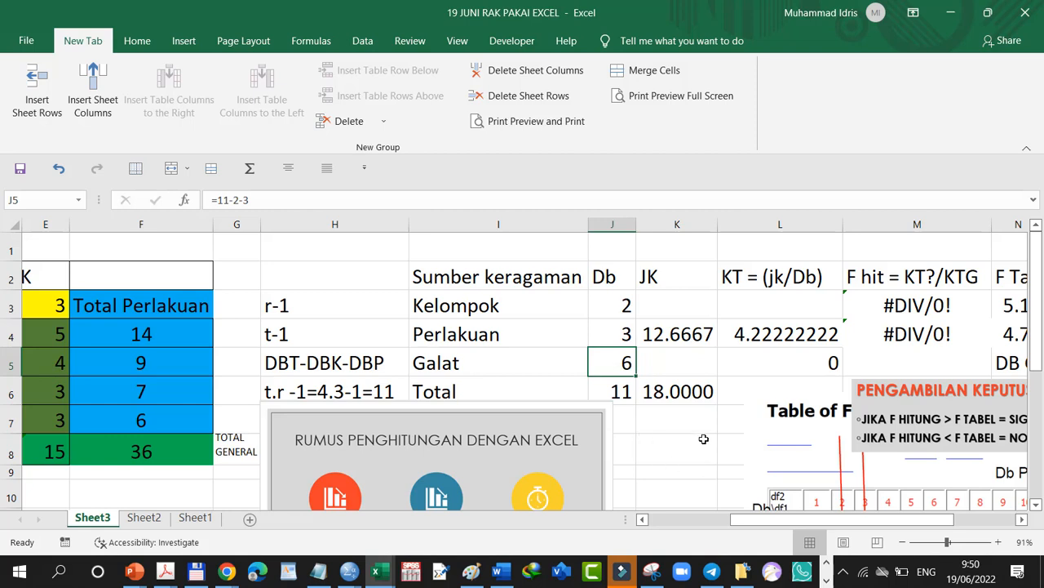
Step: Select the empty JK cell for Kelompok and review the JK formula notes beside the sum-of-squares calculations
{"action": "left_click", "coordinate": [670, 313]}
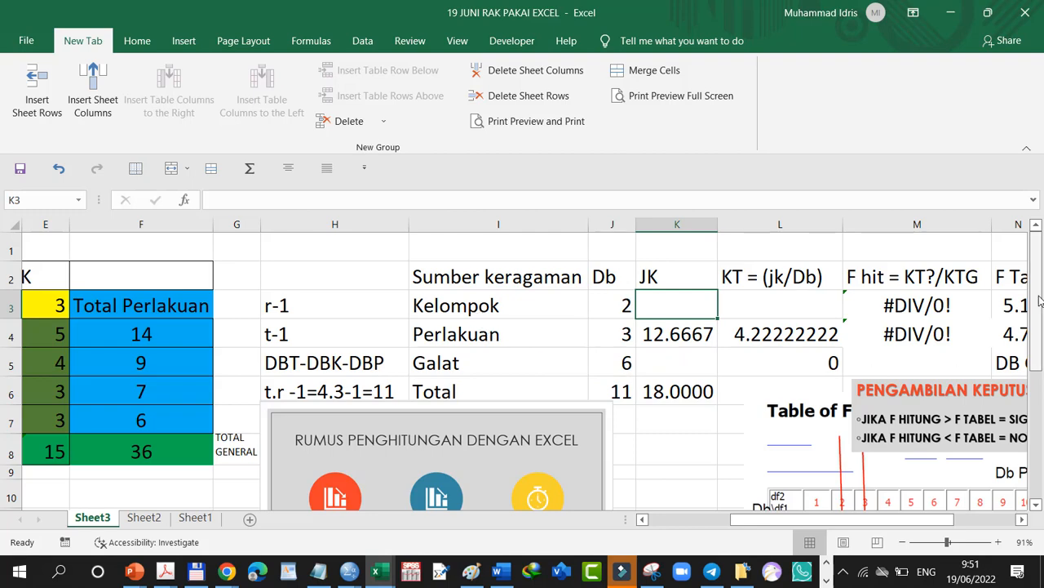
{"action": "scroll", "coordinate": [1041, 395], "scroll_direction": "down", "scroll_amount": 2}
{"action": "mouse_move", "coordinate": [1043, 395]}
{"action": "left_mouse_down"}
{"action": "mouse_move", "coordinate": [1043, 433]}
{"action": "mouse_move", "coordinate": [1043, 414]}
{"action": "left_mouse_up"}
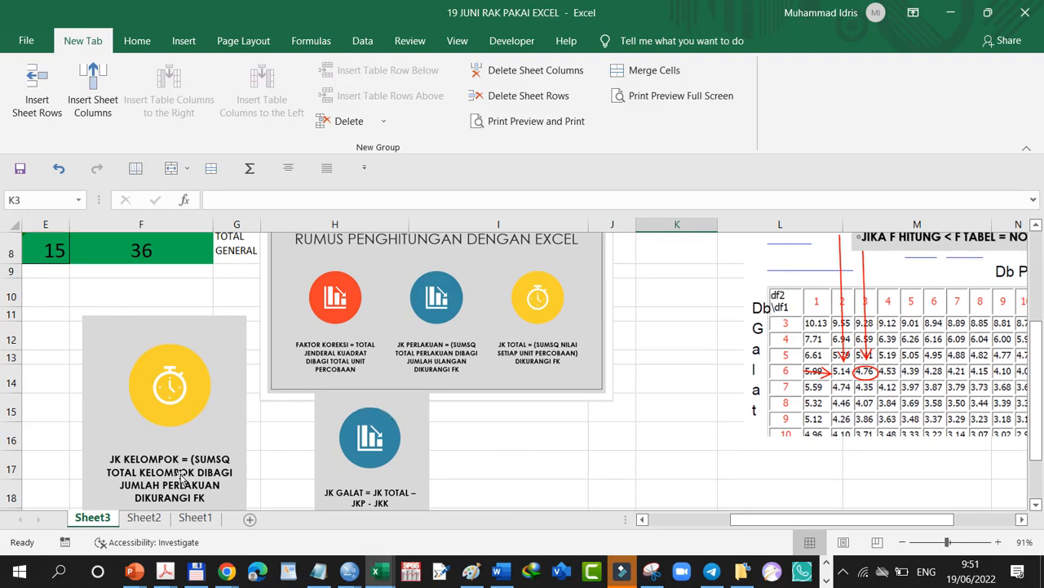
{"action": "left_click_drag", "start_coordinate": [800, 519], "coordinate": [758, 508]}
{"action": "left_click_drag", "start_coordinate": [1039, 367], "coordinate": [1039, 395]}
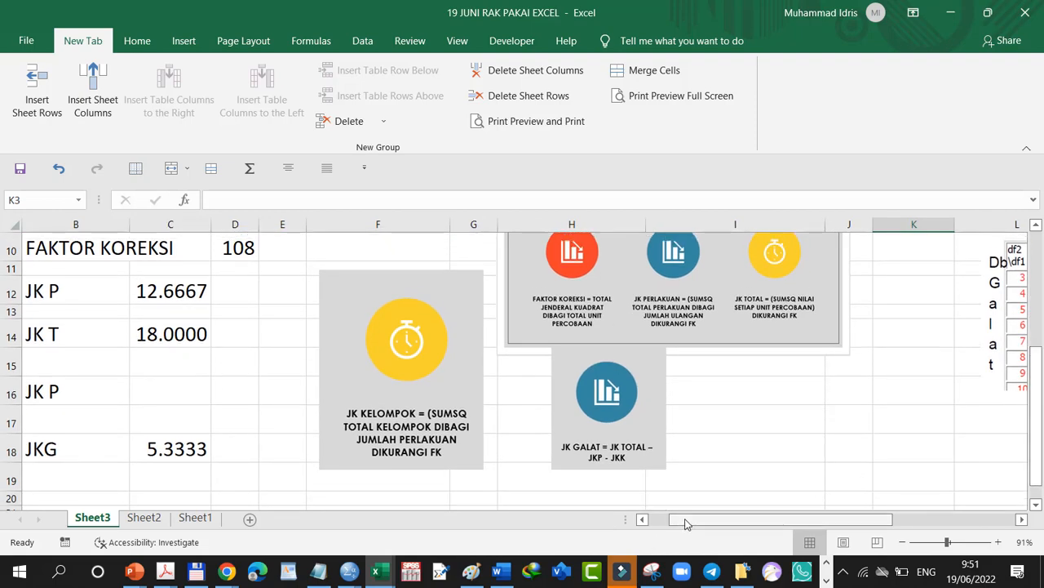
{"action": "left_click_drag", "start_coordinate": [685, 523], "coordinate": [661, 521]}
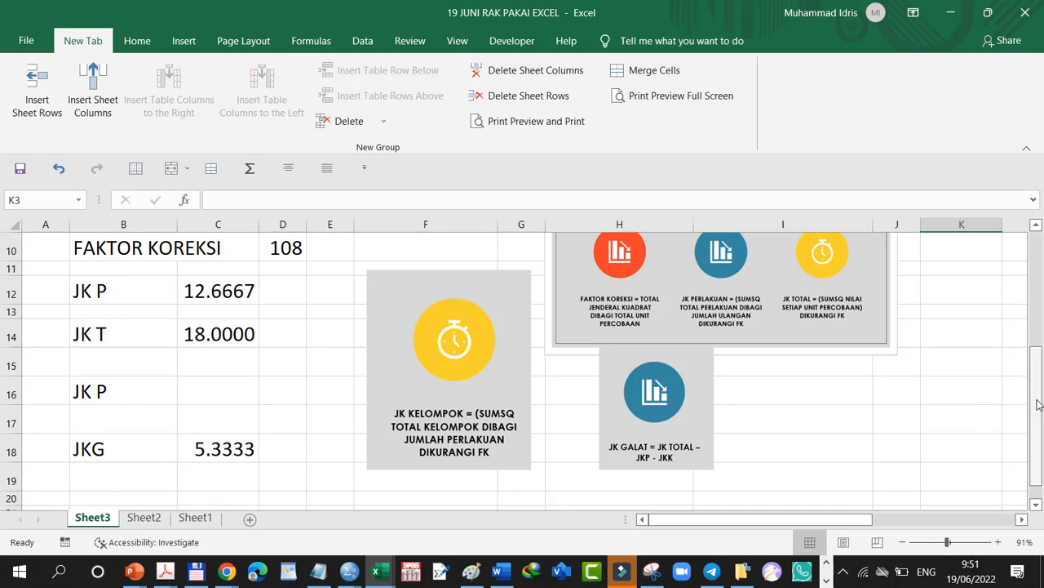
{"action": "left_click_drag", "start_coordinate": [1036, 396], "coordinate": [1032, 328]}
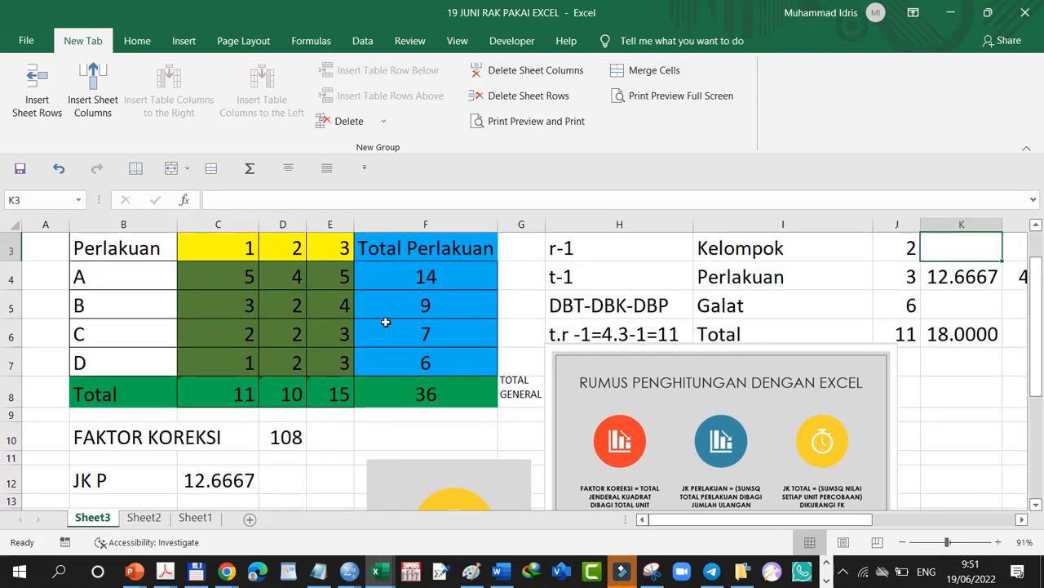
Step: Inspect the FAKTOR KOREKSI formula in D10 and the TOTAL GENERAL cell F8 that it is based on
{"action": "left_click", "coordinate": [281, 440]}
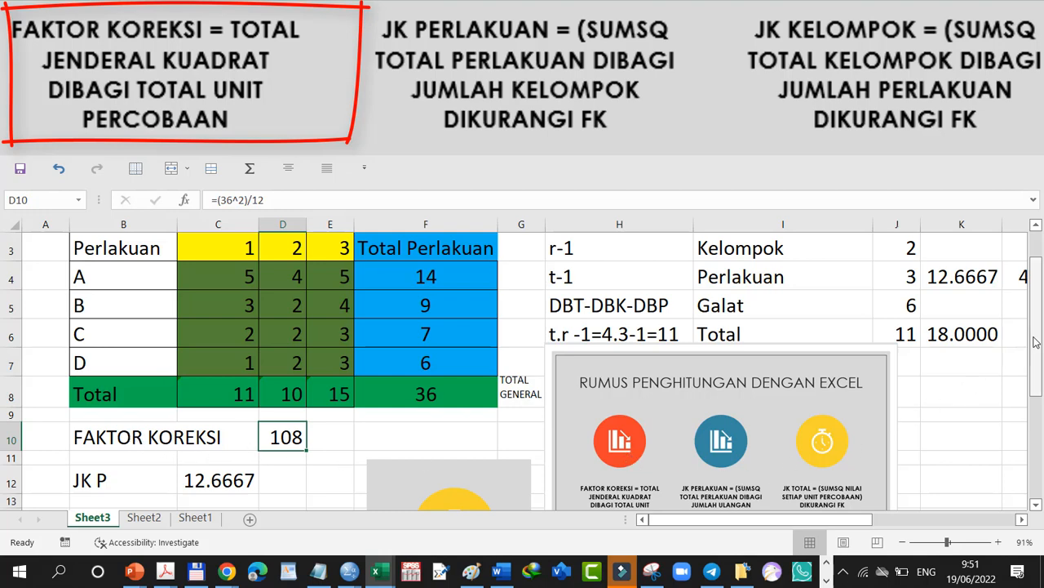
{"action": "left_click_drag", "start_coordinate": [1035, 341], "coordinate": [1034, 370]}
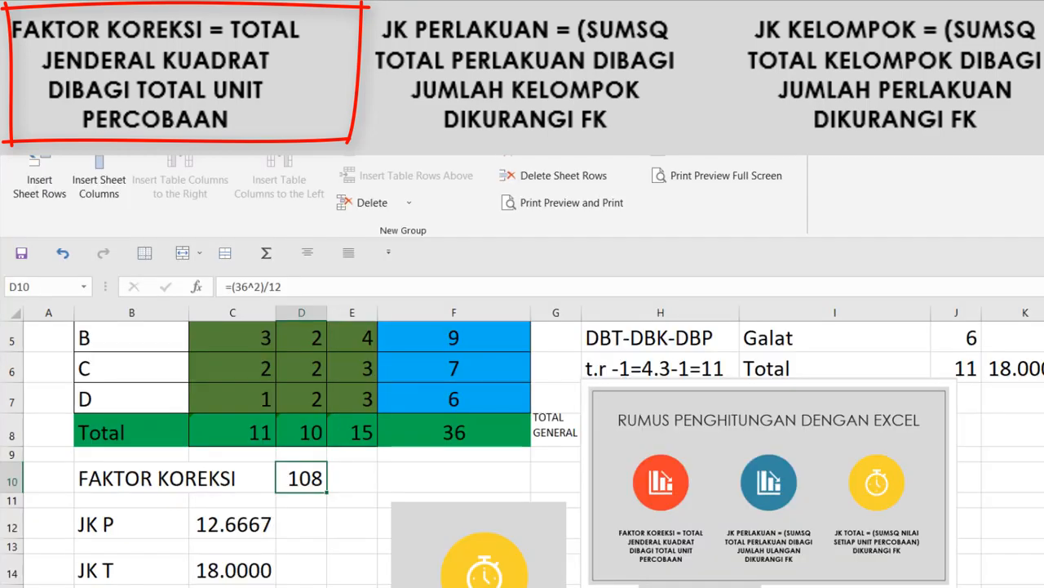
{"action": "scroll", "coordinate": [513, 571], "scroll_direction": "up", "scroll_amount": 2}
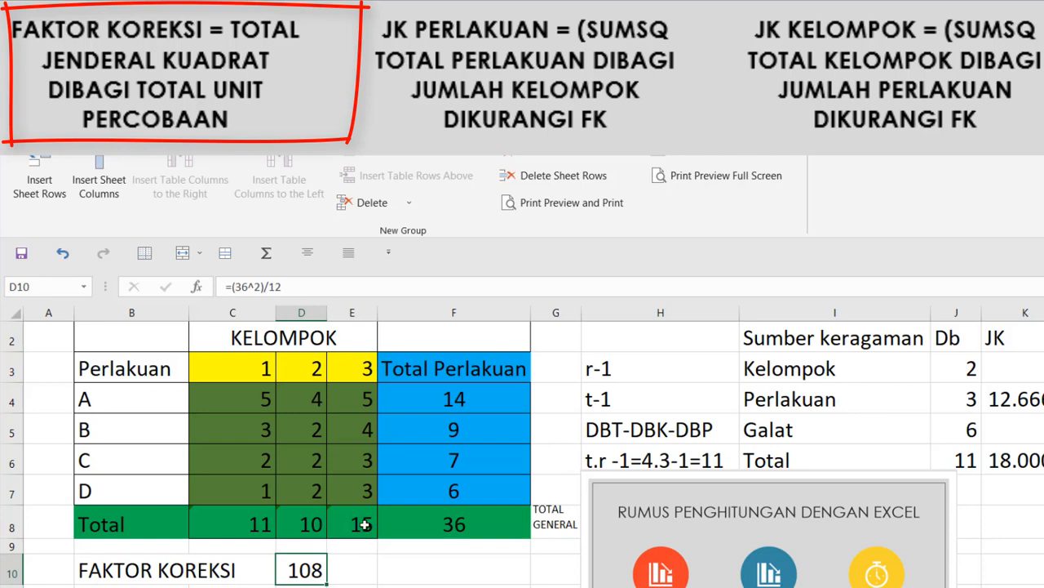
{"action": "left_click", "coordinate": [457, 530]}
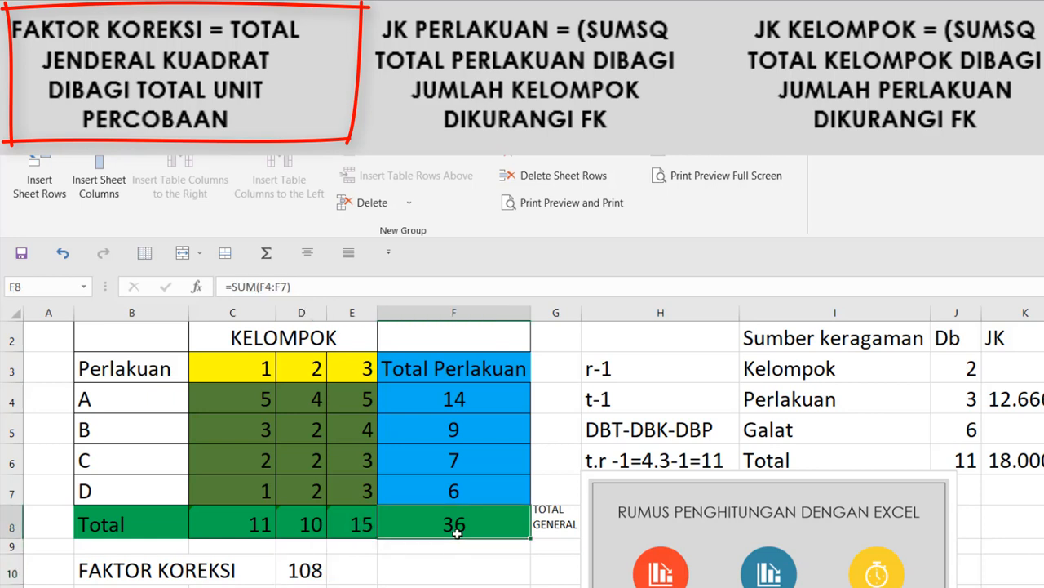
{"action": "left_click", "coordinate": [557, 526]}
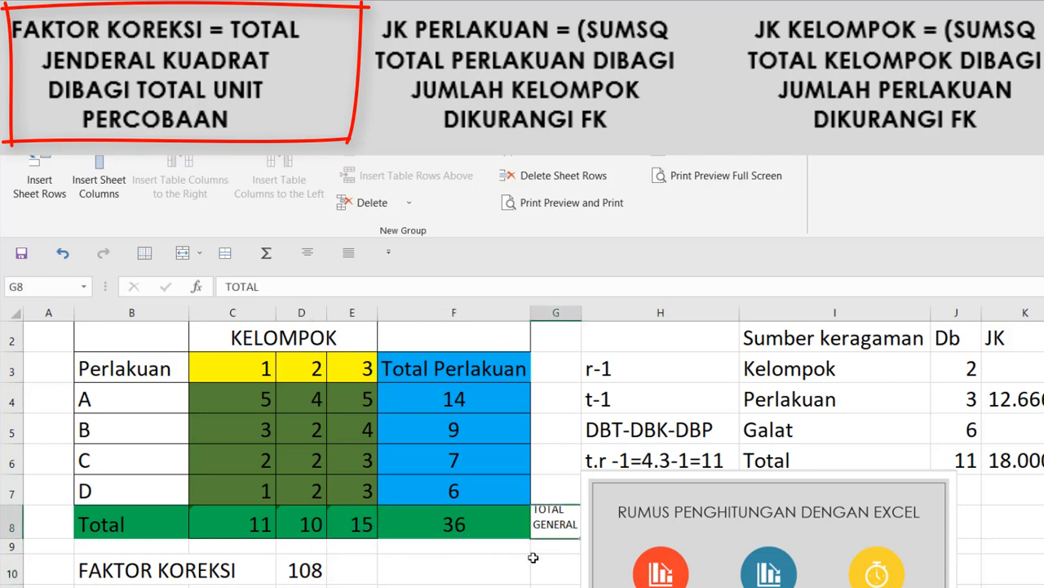
{"action": "left_click", "coordinate": [306, 571]}
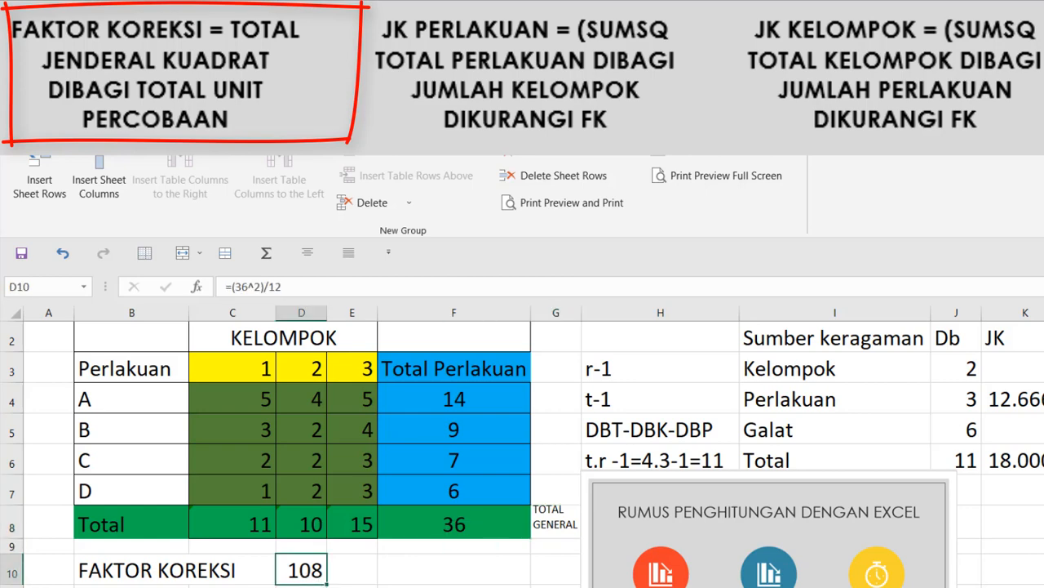
{"action": "scroll", "coordinate": [522, 454], "scroll_direction": "down", "scroll_amount": 2}
{"action": "scroll", "coordinate": [919, 571], "scroll_direction": "up", "scroll_amount": 1}
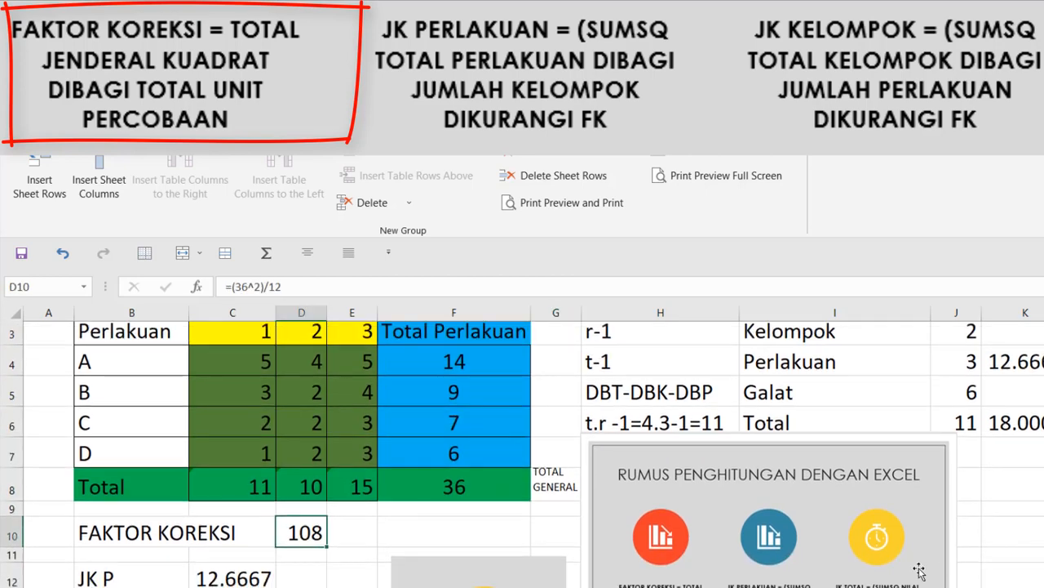
{"action": "scroll", "coordinate": [919, 572], "scroll_direction": "down", "scroll_amount": 1}
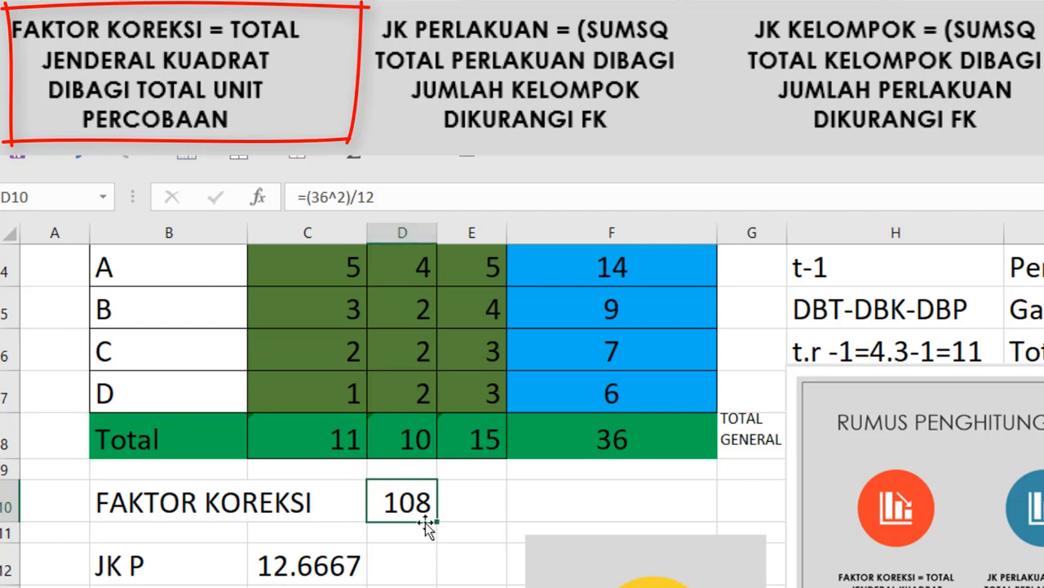
Step: Relabel cell B16, the second JK P label below JK T, as JK K
{"action": "left_click", "coordinate": [418, 570]}
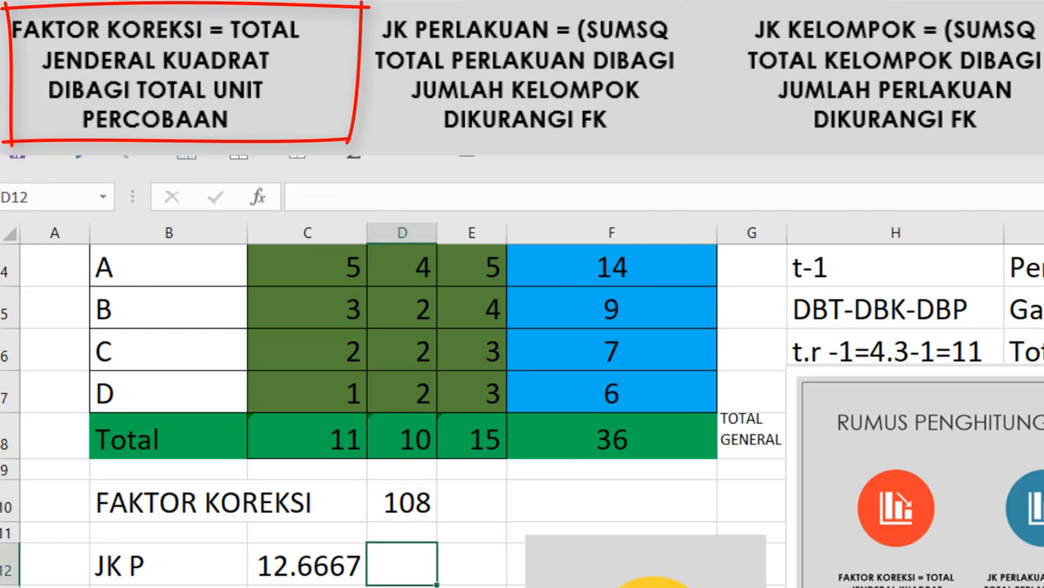
{"action": "scroll", "coordinate": [522, 415], "scroll_direction": "down", "scroll_amount": 2}
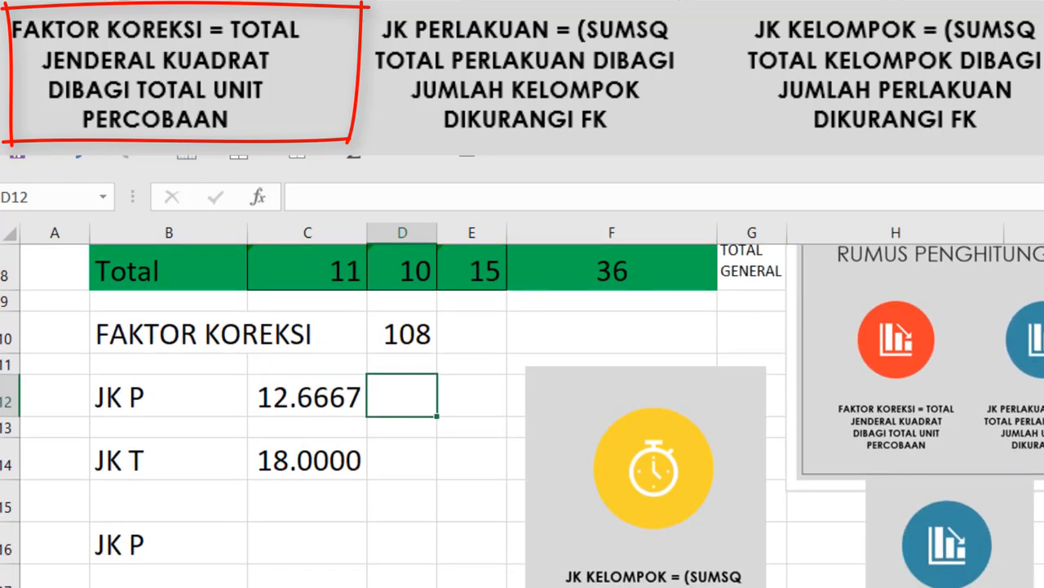
{"action": "scroll", "coordinate": [219, 538], "scroll_direction": "down", "scroll_amount": 1}
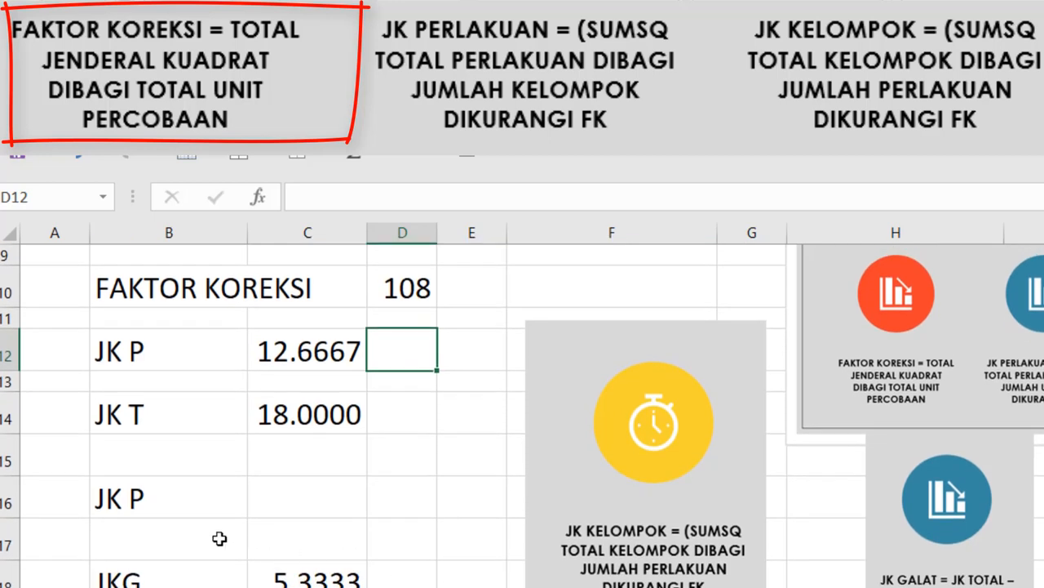
{"action": "left_click", "coordinate": [139, 500]}
{"action": "left_click", "coordinate": [315, 200]}
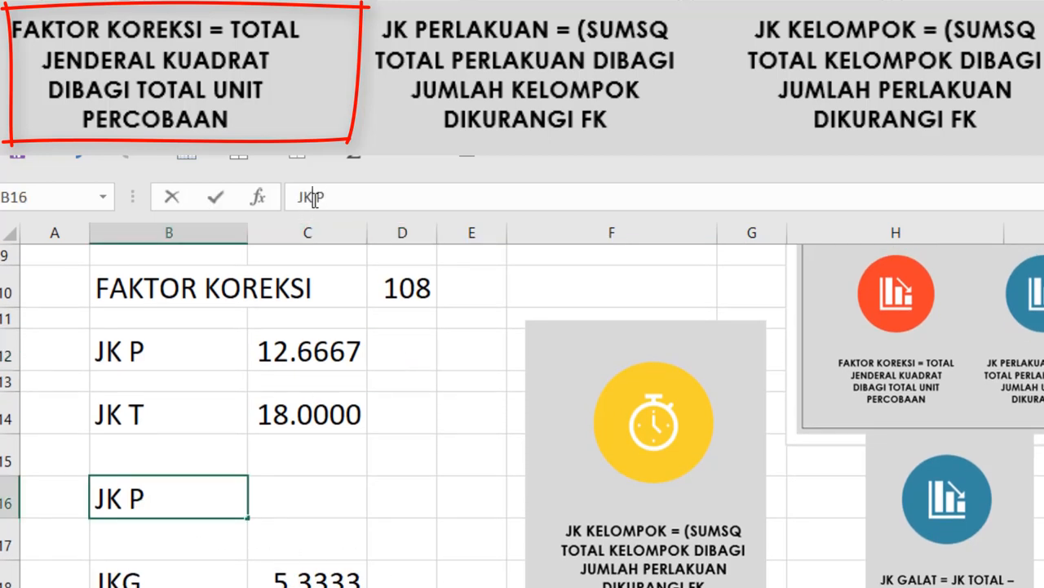
{"action": "key", "text": "Delete"}
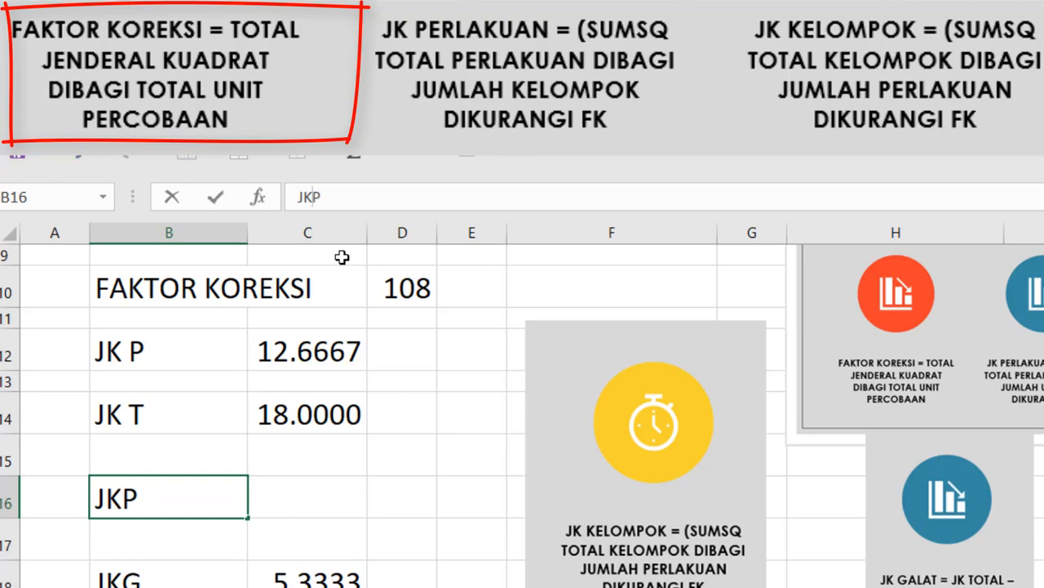
{"action": "key", "text": "Delete"}
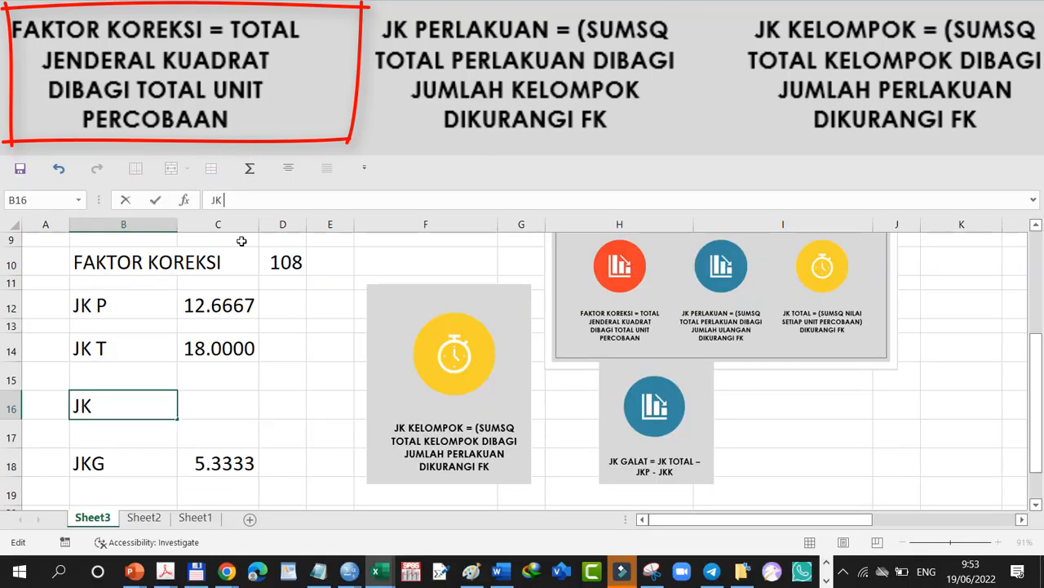
{"action": "type", "text": "K"}
{"action": "key", "text": "Return"}
Step: Insert the SUMSQ function in cell C16 beside the JK K label
{"action": "left_click", "coordinate": [211, 400]}
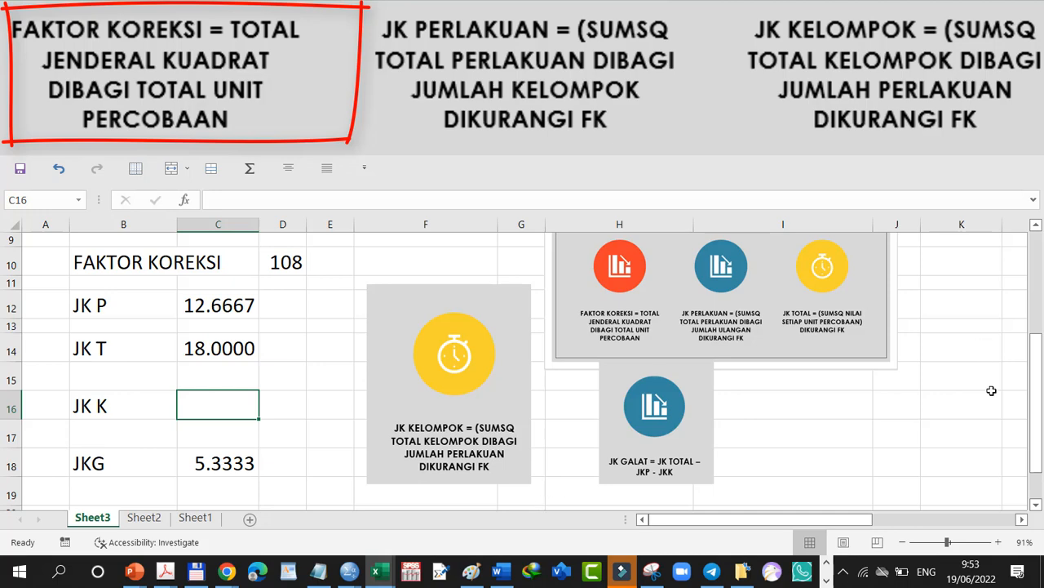
{"action": "left_click_drag", "start_coordinate": [1038, 390], "coordinate": [1032, 341]}
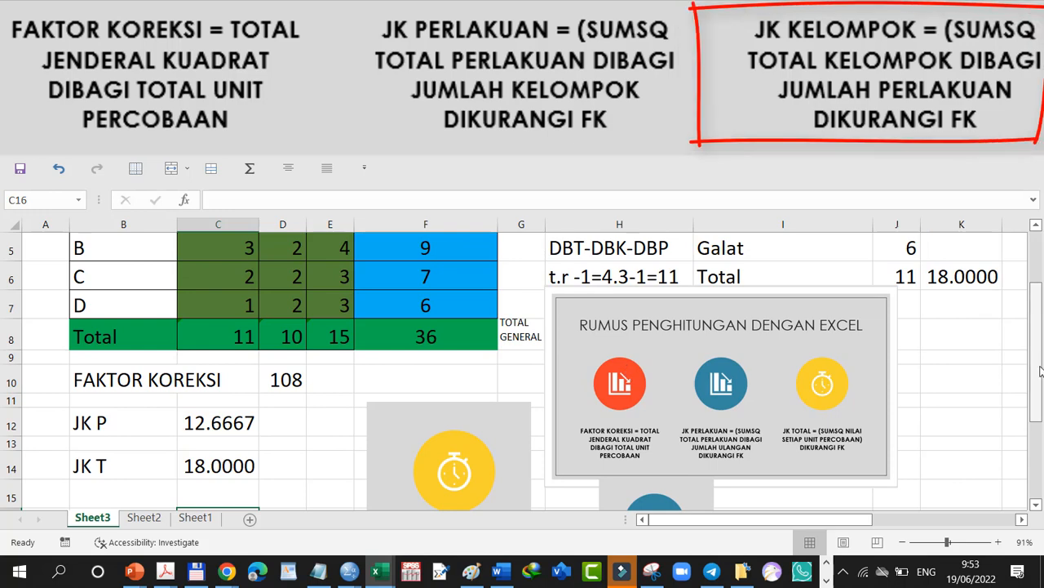
{"action": "left_click_drag", "start_coordinate": [1040, 391], "coordinate": [1040, 395]}
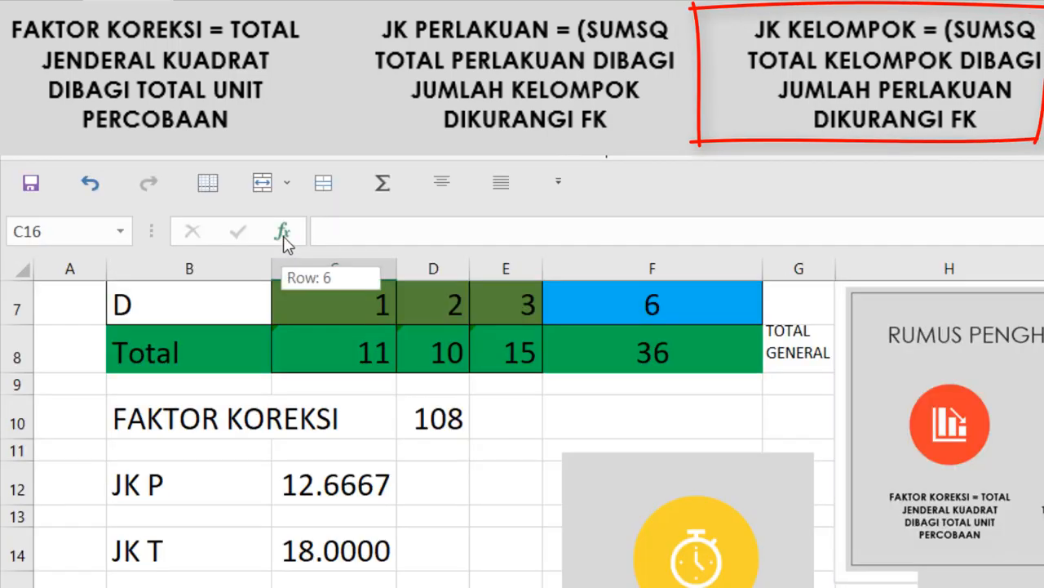
{"action": "left_click", "coordinate": [184, 200]}
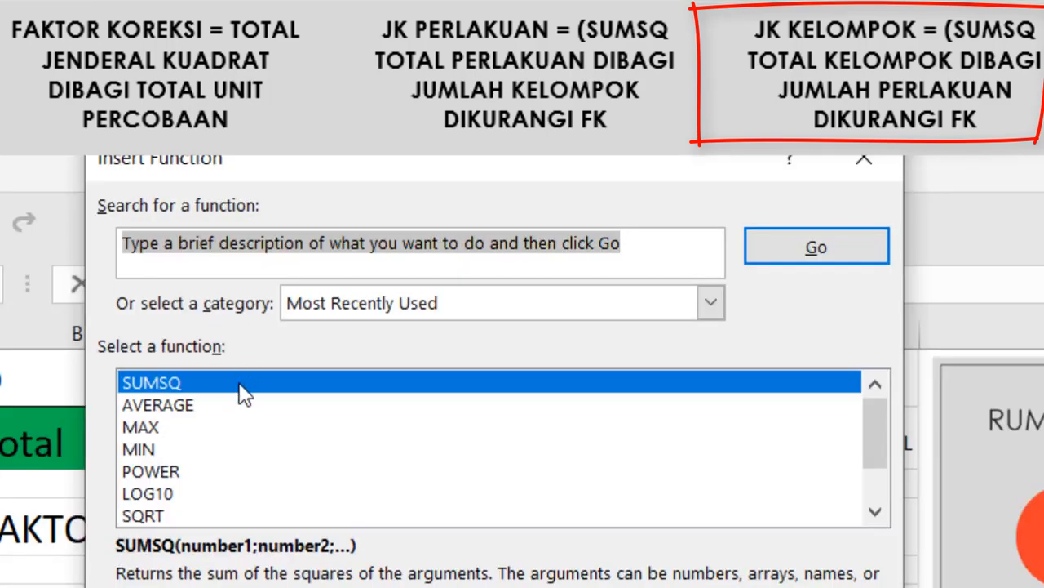
{"action": "left_click", "coordinate": [243, 392]}
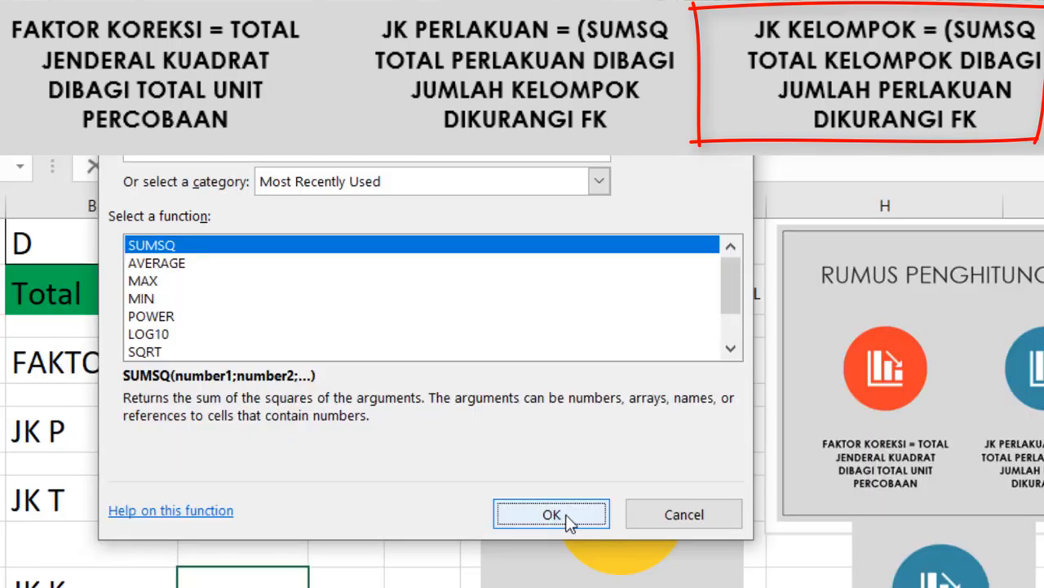
{"action": "left_click", "coordinate": [567, 517]}
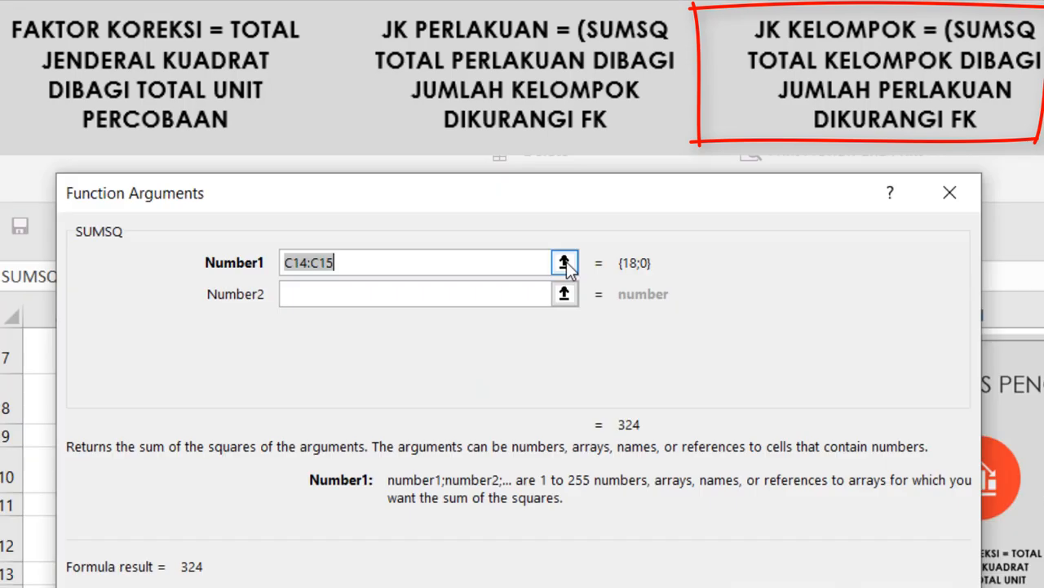
Step: Set the SUMSQ function's Number1 argument to the group totals in C8:E8 and accept it
{"action": "left_click", "coordinate": [471, 155]}
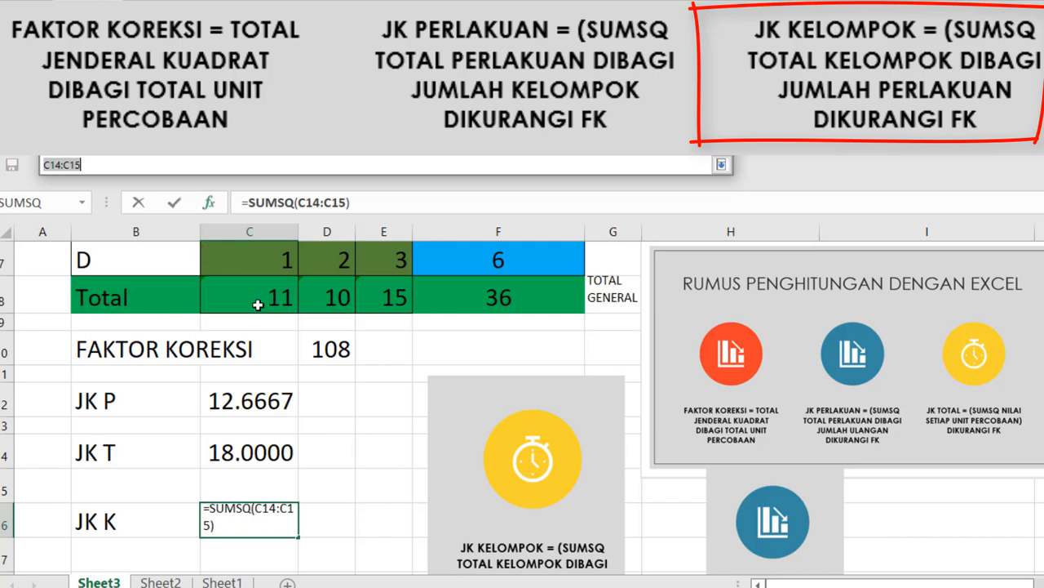
{"action": "left_click", "coordinate": [258, 301]}
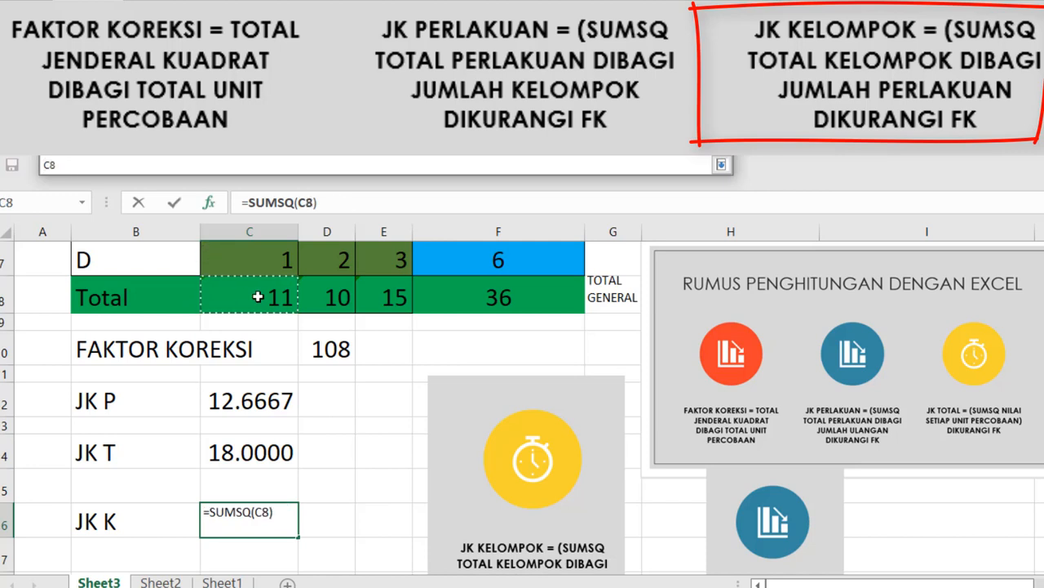
{"action": "left_click_drag", "start_coordinate": [258, 298], "coordinate": [372, 299]}
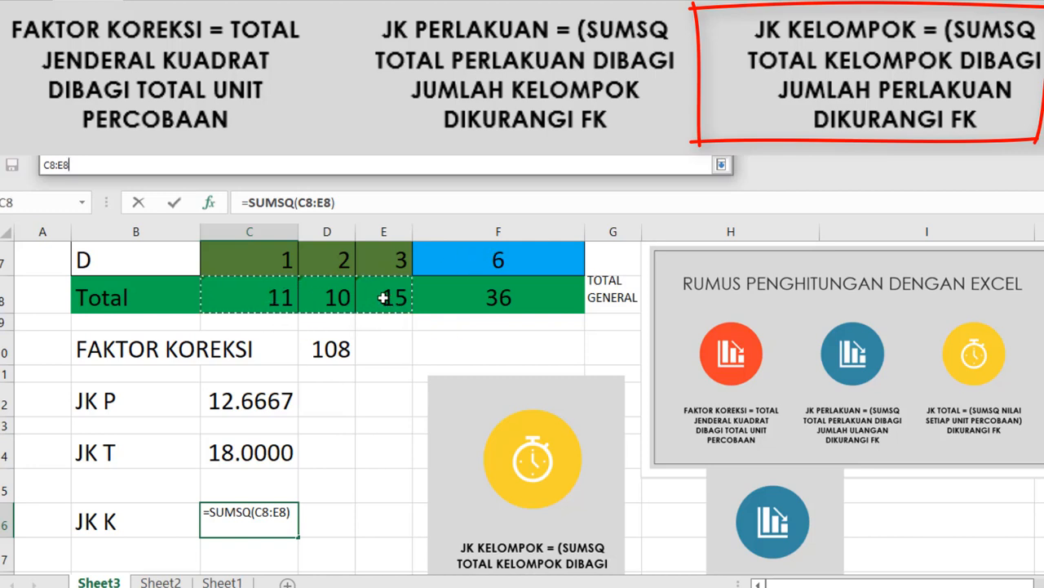
{"action": "left_click", "coordinate": [721, 165]}
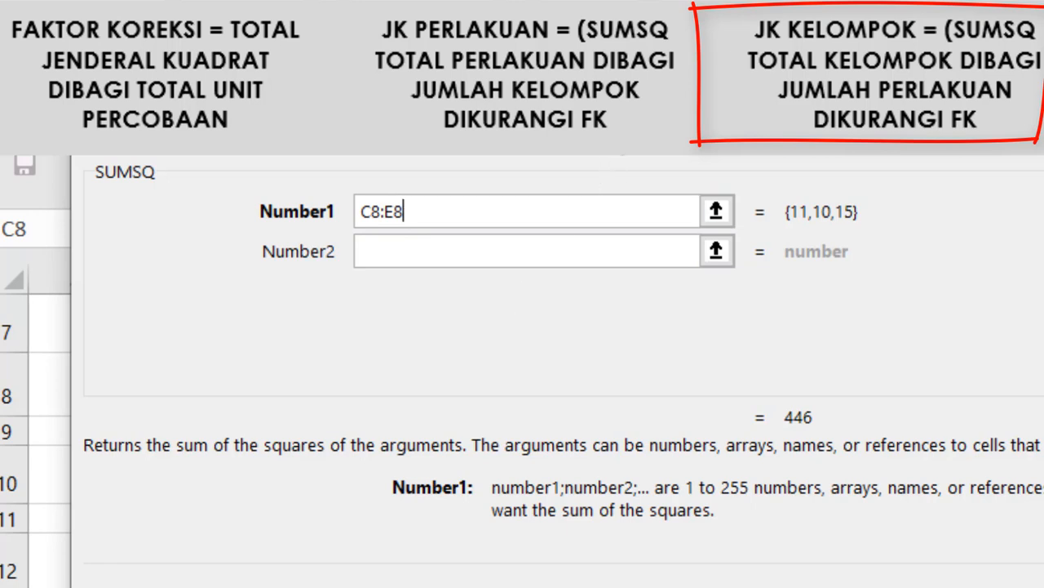
{"action": "left_click_drag", "start_coordinate": [616, 134], "coordinate": [764, 35]}
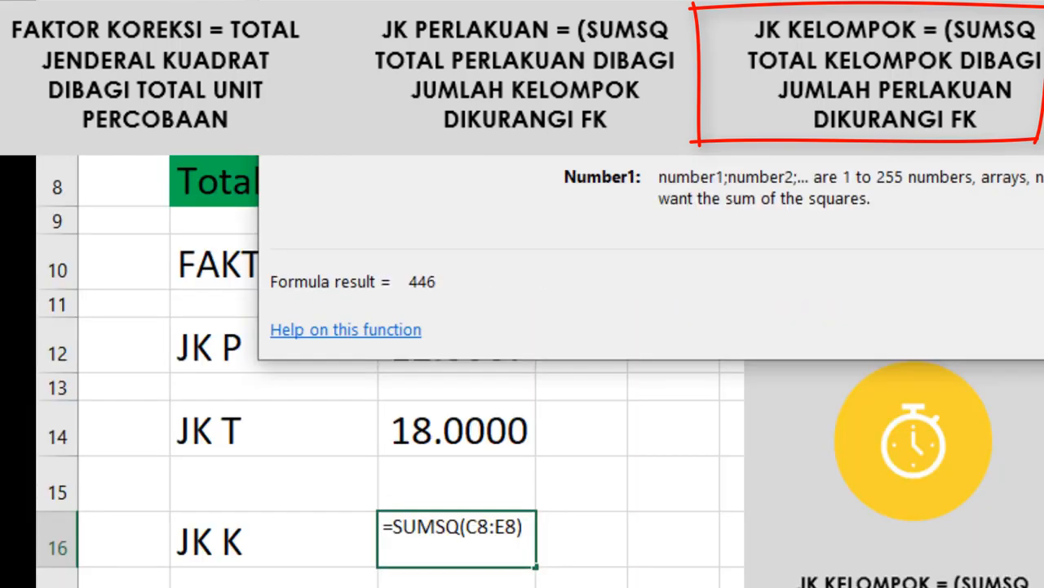
{"action": "left_click", "coordinate": [712, 422]}
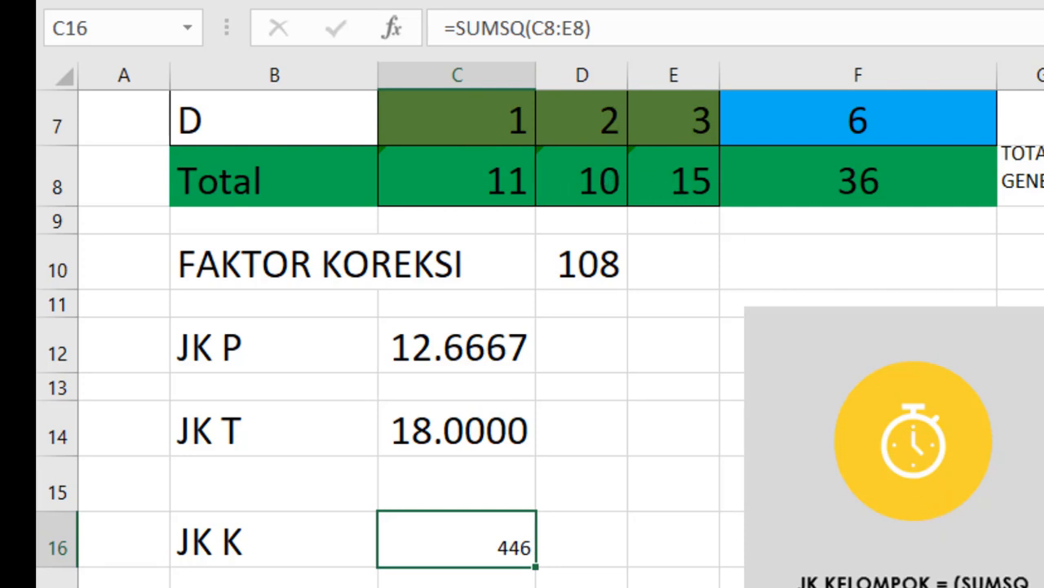
Step: Extend the JK K formula in C16 to =SUMSQ(C8:E8)/4-D10, dividing by the treatment count and subtracting the correction factor
{"action": "scroll", "coordinate": [540, 338], "scroll_direction": "down", "scroll_amount": 2}
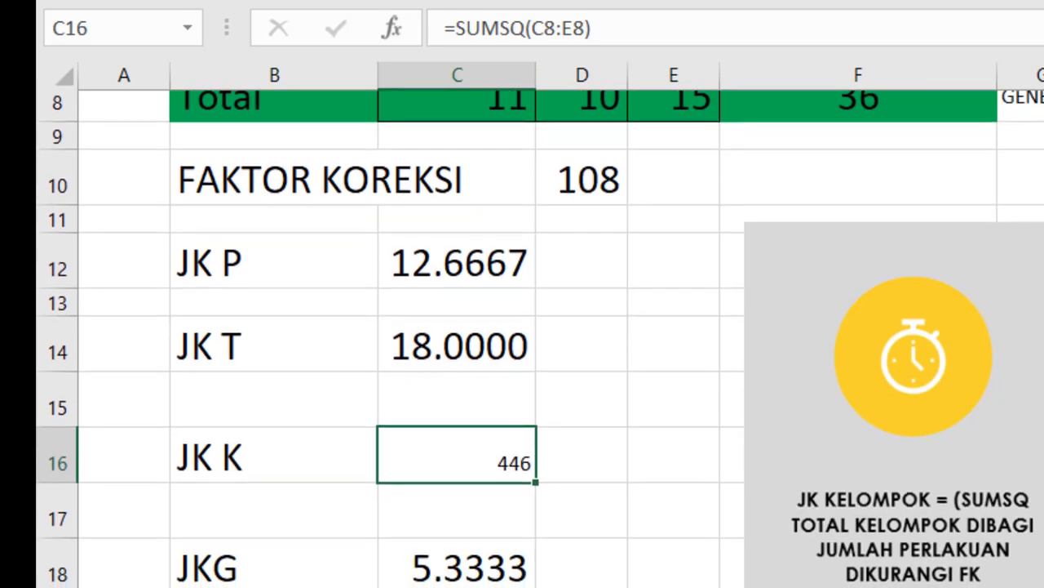
{"action": "scroll", "coordinate": [540, 337], "scroll_direction": "up", "scroll_amount": 1}
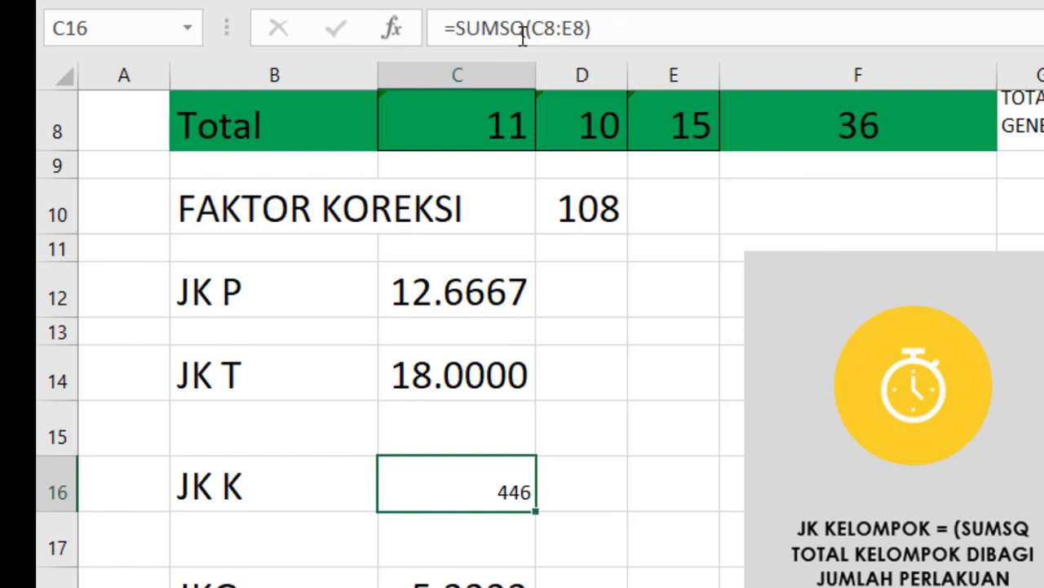
{"action": "left_click", "coordinate": [622, 30]}
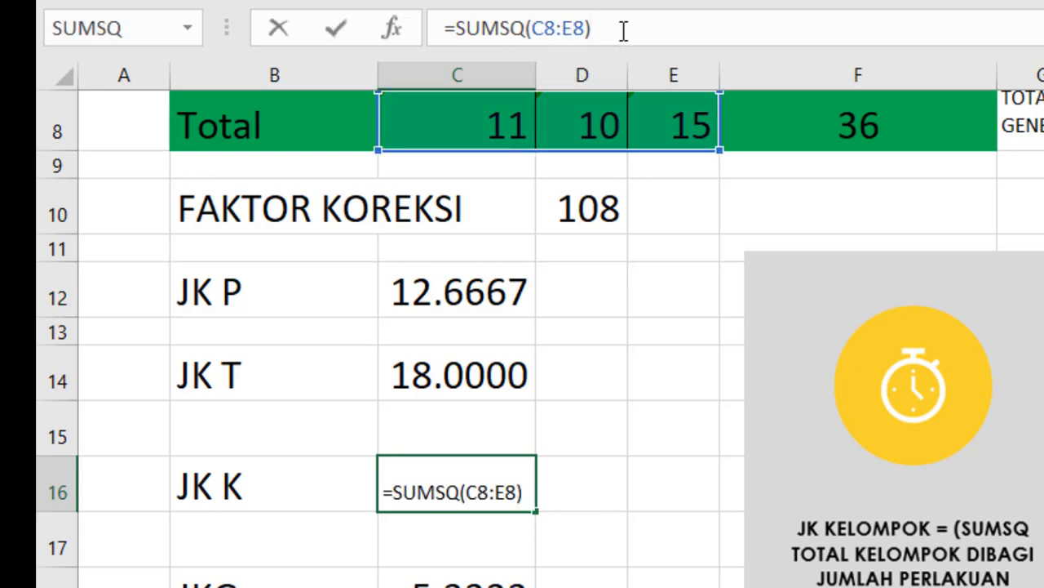
{"action": "type", "text": "/"}
{"action": "type", "text": "4-"}
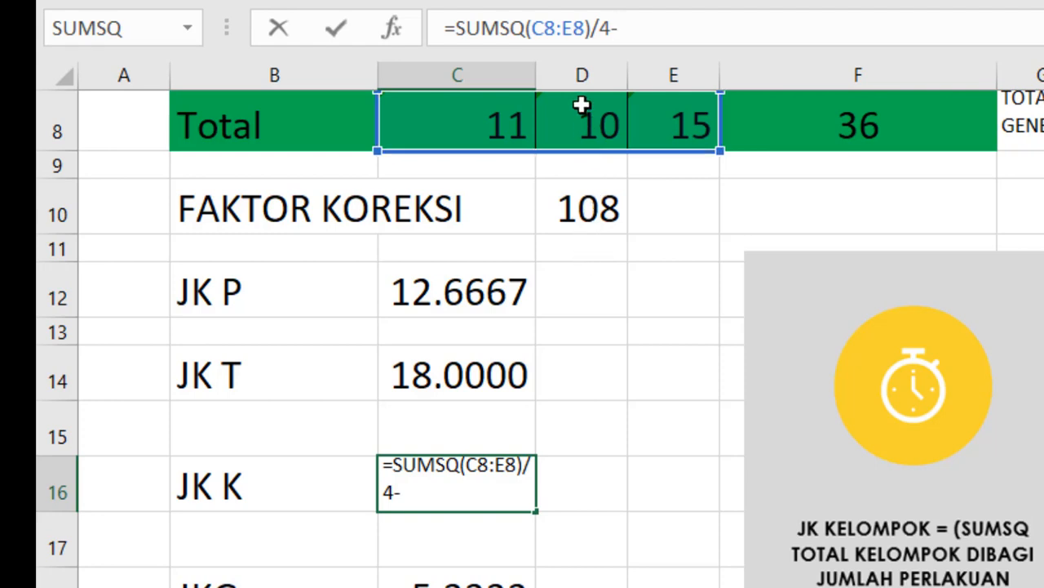
{"action": "left_click", "coordinate": [608, 209]}
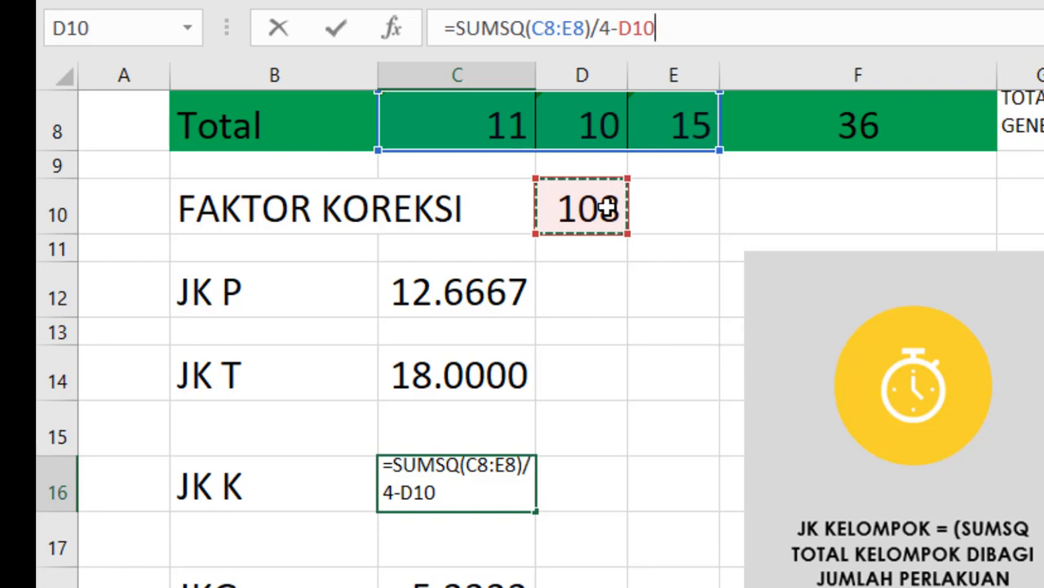
{"action": "key", "text": "Return"}
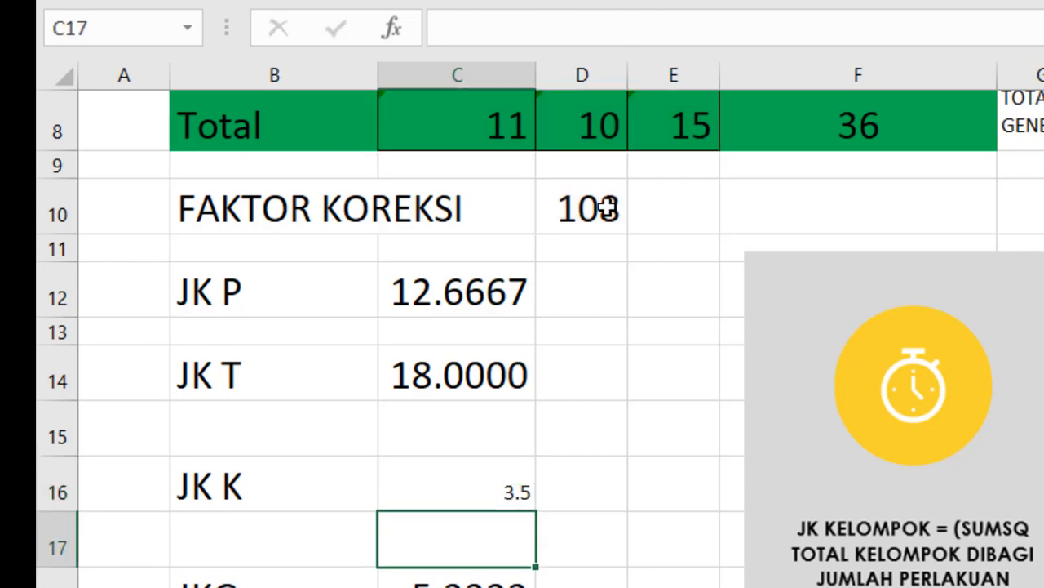
Step: Copy the number and font formatting of the JK T value in C14 onto the JK K value in C16
{"action": "left_click", "coordinate": [522, 367]}
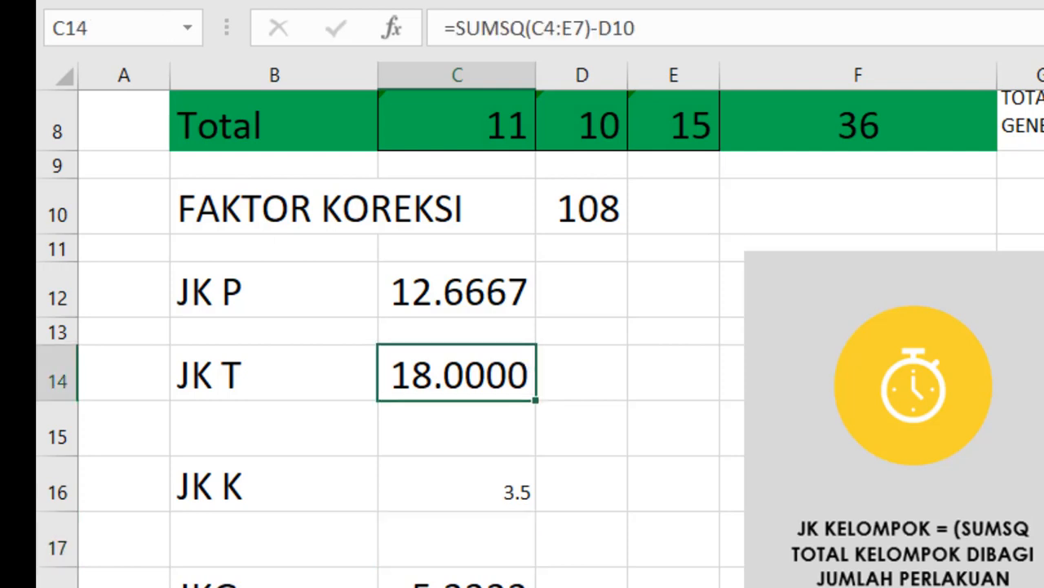
{"action": "key", "text": "alt+h"}
{"action": "key", "text": "f"}
{"action": "key", "text": "p"}
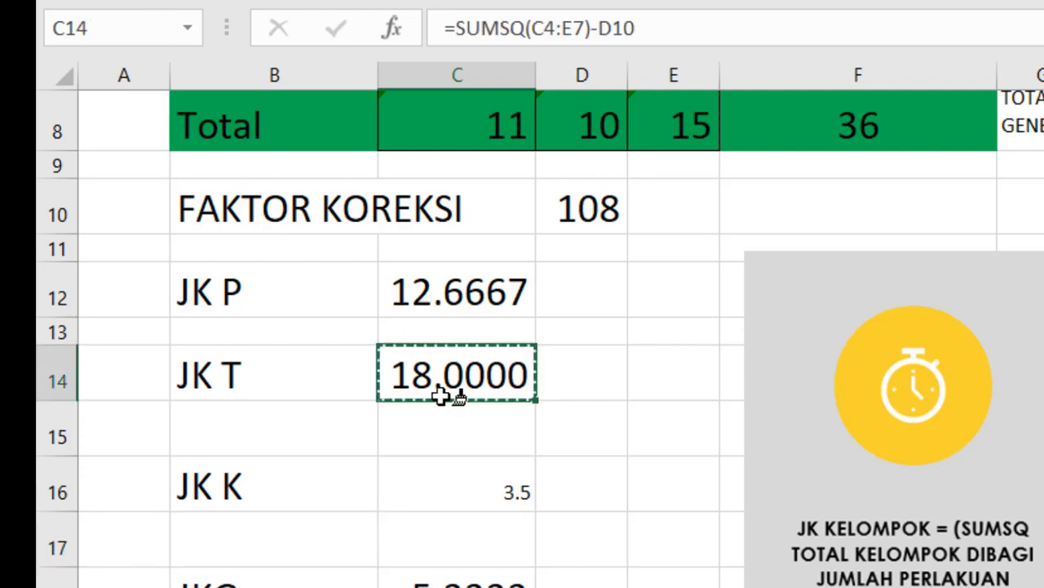
{"action": "left_click", "coordinate": [454, 474]}
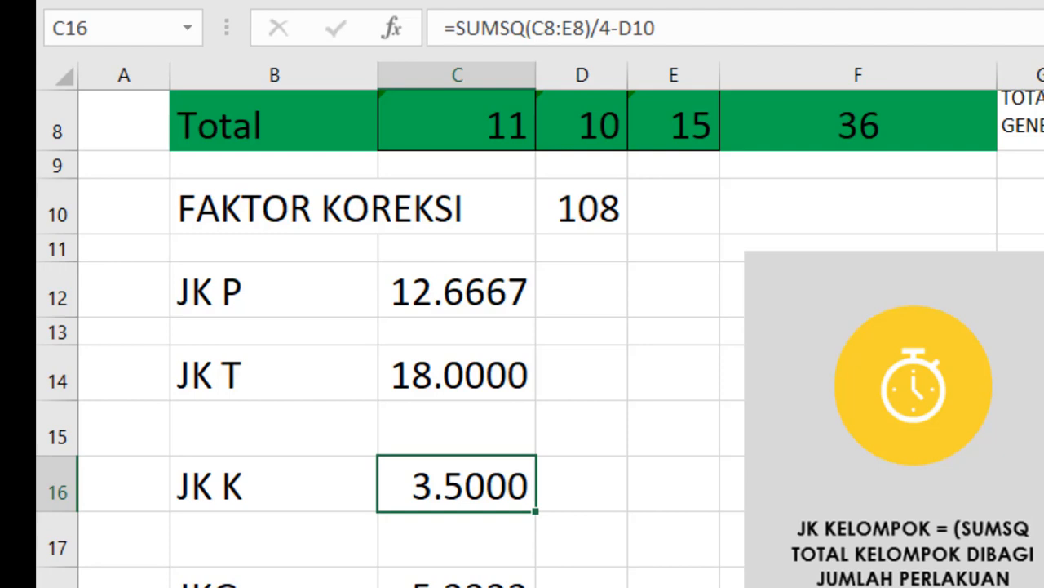
Step: Review the FAKTOR KOREKSI formula in D10 and the JK P formula in C12 against the Total Perlakuan values
{"action": "left_click", "coordinate": [586, 208]}
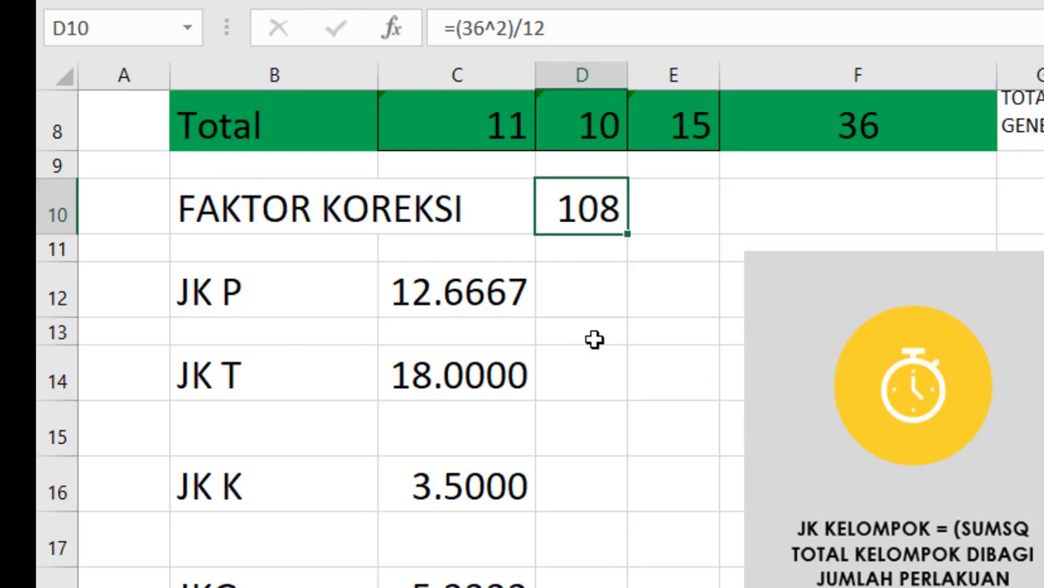
{"action": "left_click", "coordinate": [462, 300]}
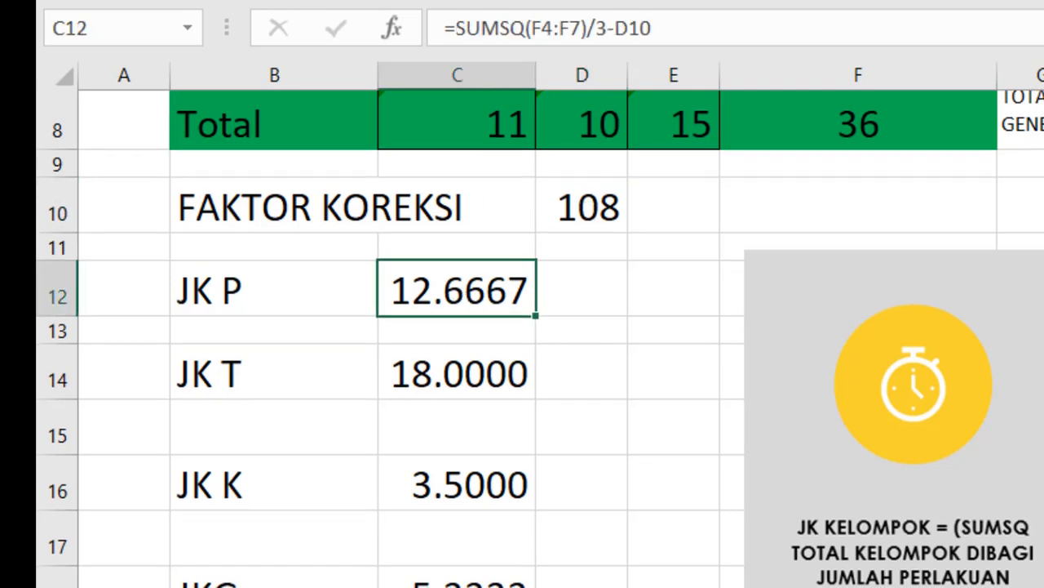
{"action": "scroll", "coordinate": [538, 339], "scroll_direction": "up", "scroll_amount": 2}
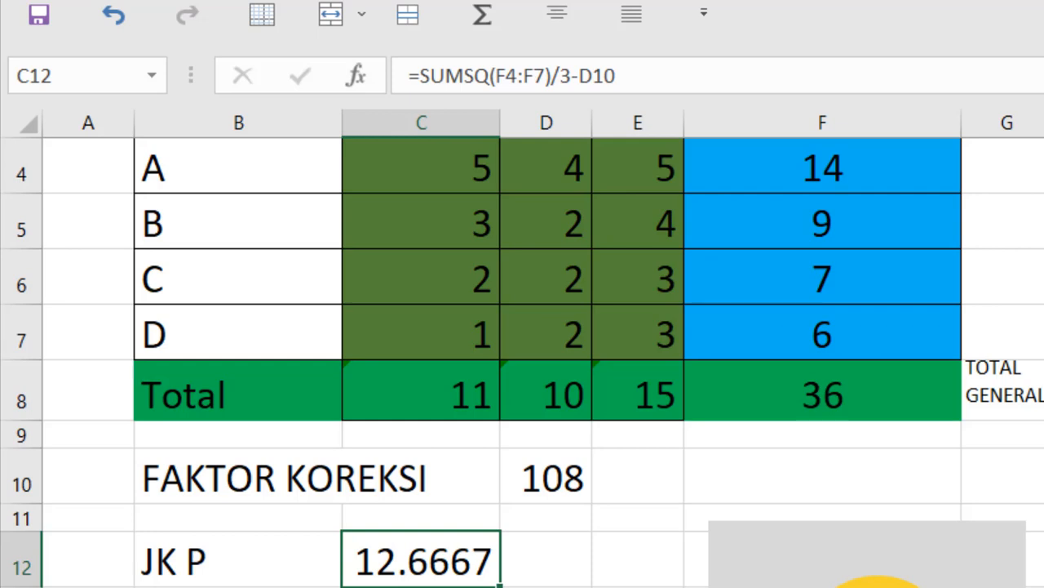
{"action": "scroll", "coordinate": [522, 359], "scroll_direction": "down", "scroll_amount": 1}
{"action": "scroll", "coordinate": [542, 143], "scroll_direction": "up", "scroll_amount": 2}
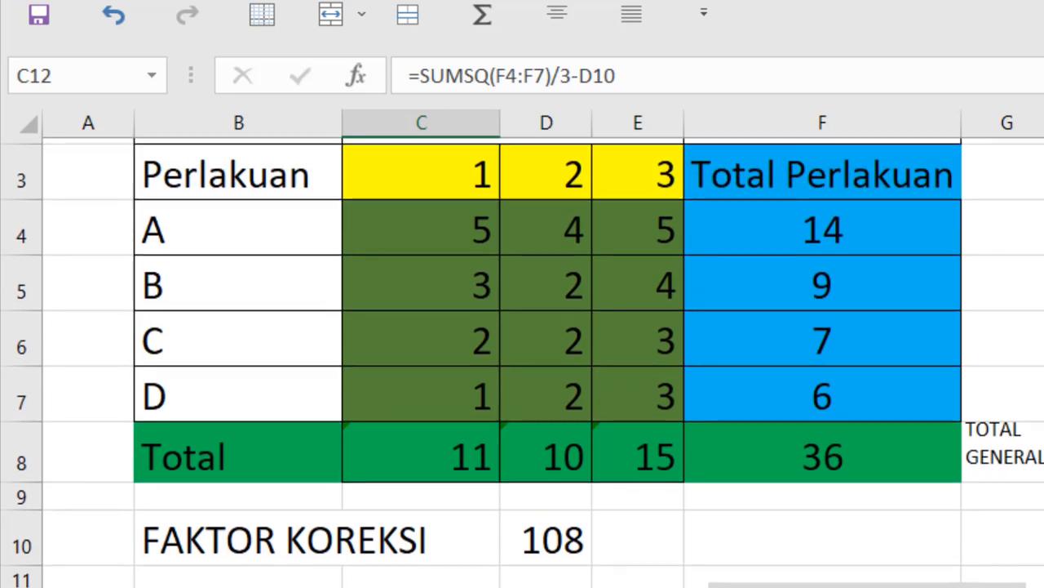
{"action": "scroll", "coordinate": [542, 143], "scroll_direction": "down", "scroll_amount": 1}
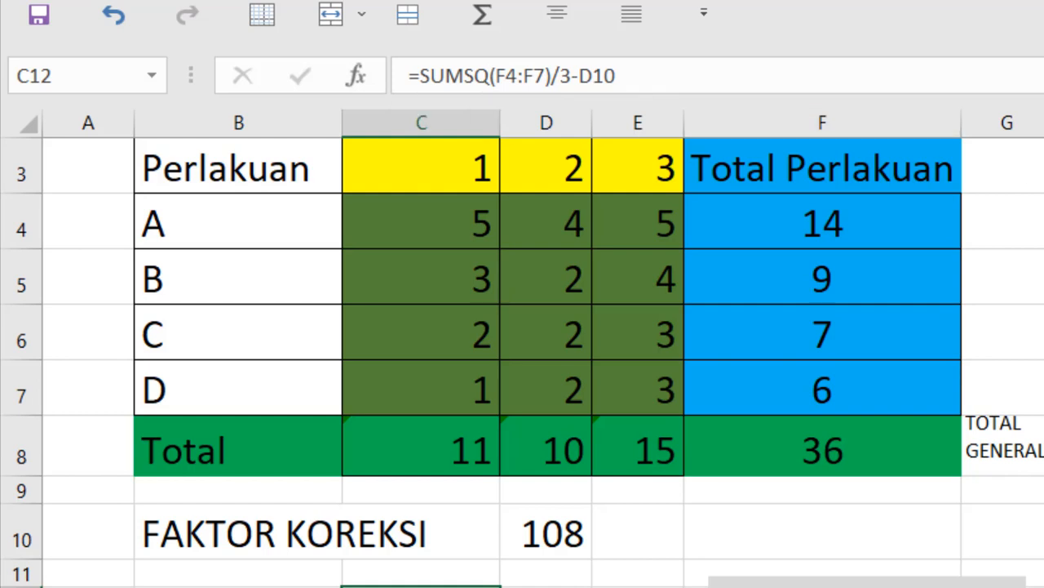
{"action": "scroll", "coordinate": [522, 363], "scroll_direction": "down", "scroll_amount": 2}
Step: Inspect the JK T formula in C14 and the experimental unit values in C4:E7 that it uses
{"action": "key", "text": "Down"}
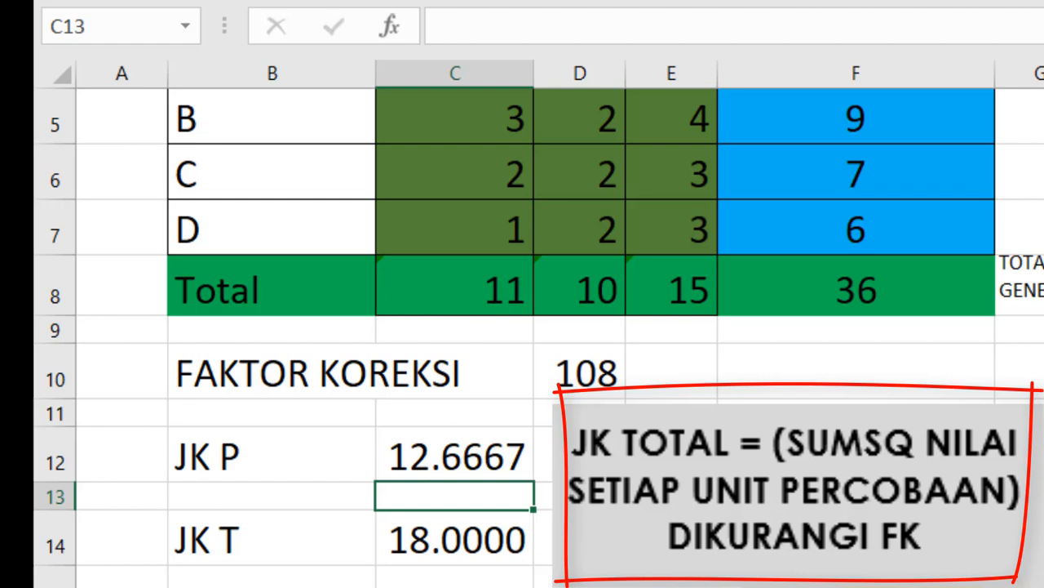
{"action": "left_click", "coordinate": [444, 544]}
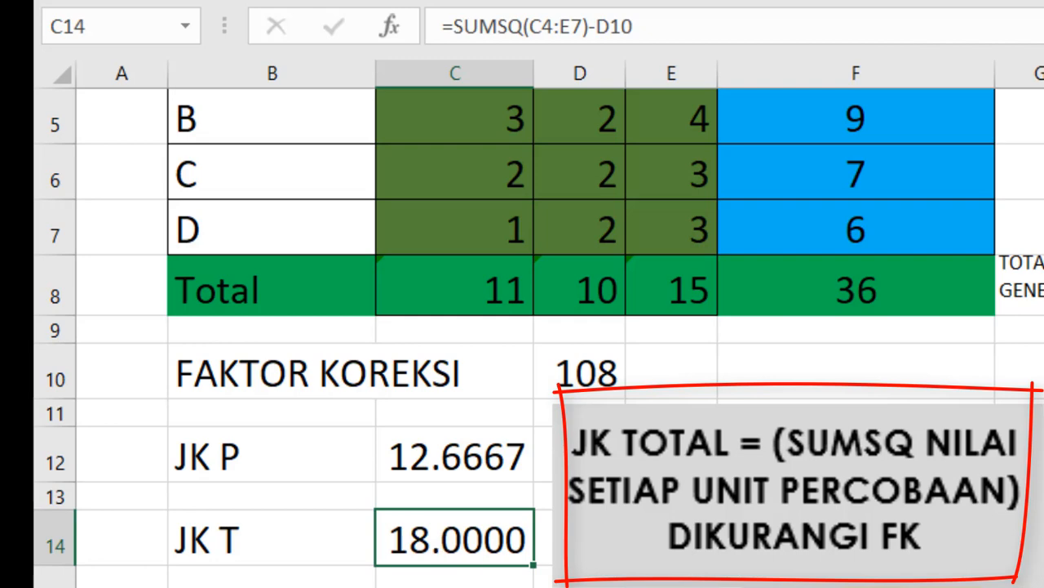
{"action": "scroll", "coordinate": [443, 544], "scroll_direction": "up", "scroll_amount": 1}
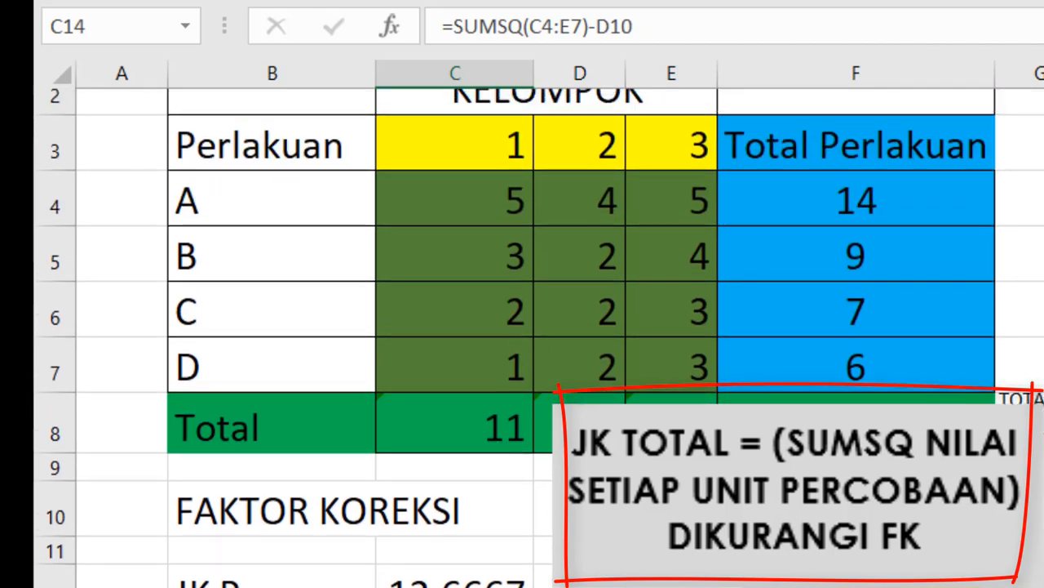
Step: Review the treatment and group data table with its totals, the correction factor, and the JK P and JK T values
{"action": "scroll", "coordinate": [499, 360], "scroll_direction": "down", "scroll_amount": 2}
{"action": "scroll", "coordinate": [498, 360], "scroll_direction": "up", "scroll_amount": 2}
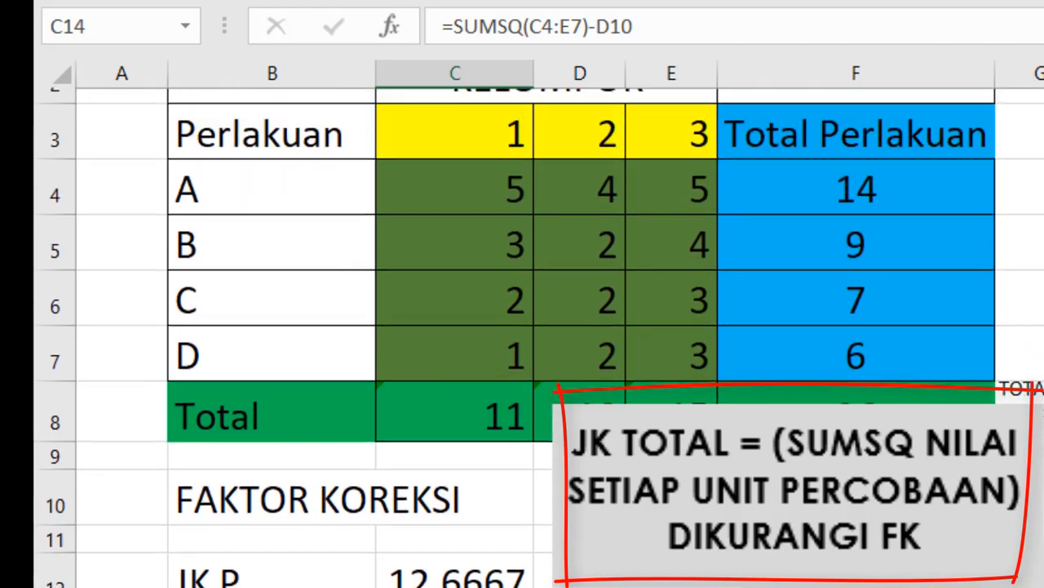
{"action": "scroll", "coordinate": [498, 360], "scroll_direction": "up", "scroll_amount": 1}
{"action": "scroll", "coordinate": [392, 292], "scroll_direction": "down", "scroll_amount": 1}
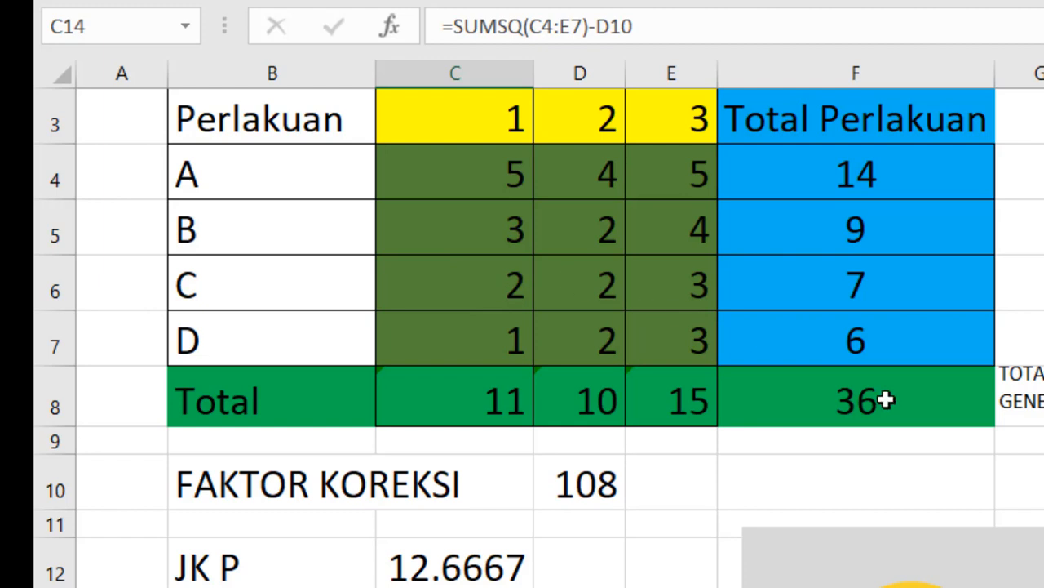
{"action": "scroll", "coordinate": [539, 337], "scroll_direction": "down", "scroll_amount": 2}
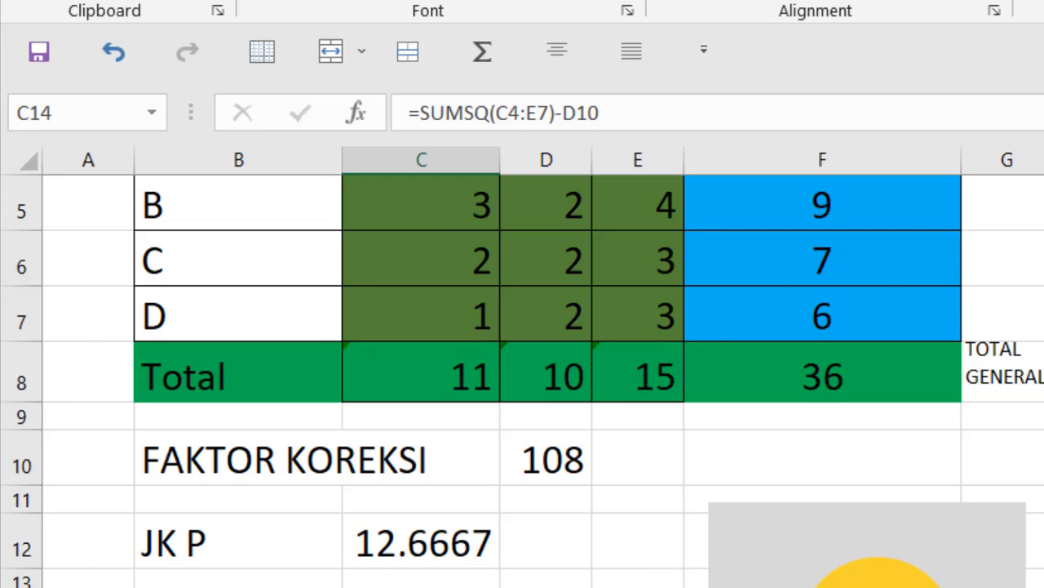
{"action": "scroll", "coordinate": [522, 380], "scroll_direction": "up", "scroll_amount": 1}
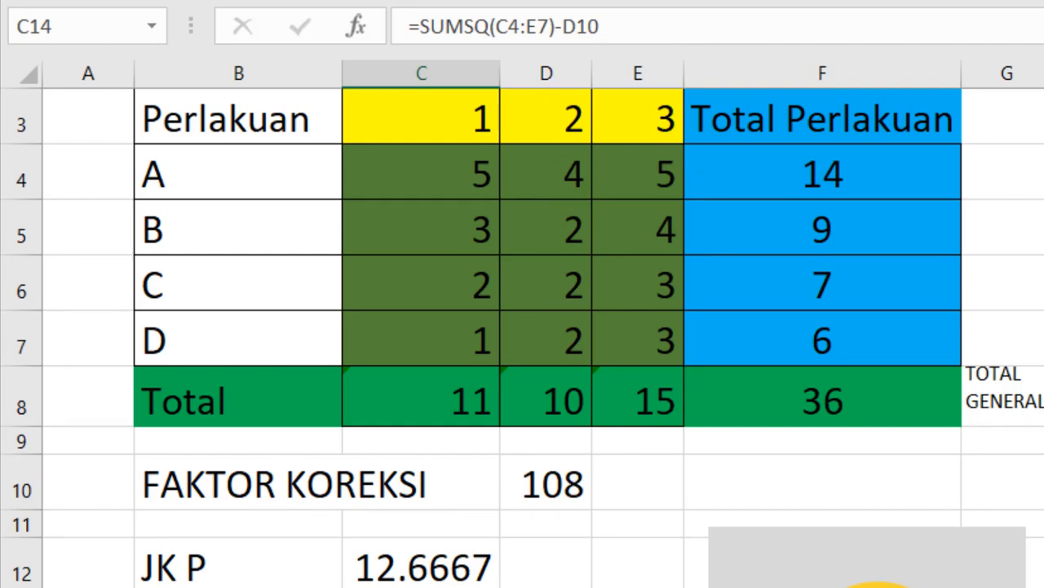
{"action": "scroll", "coordinate": [522, 337], "scroll_direction": "down", "scroll_amount": 2}
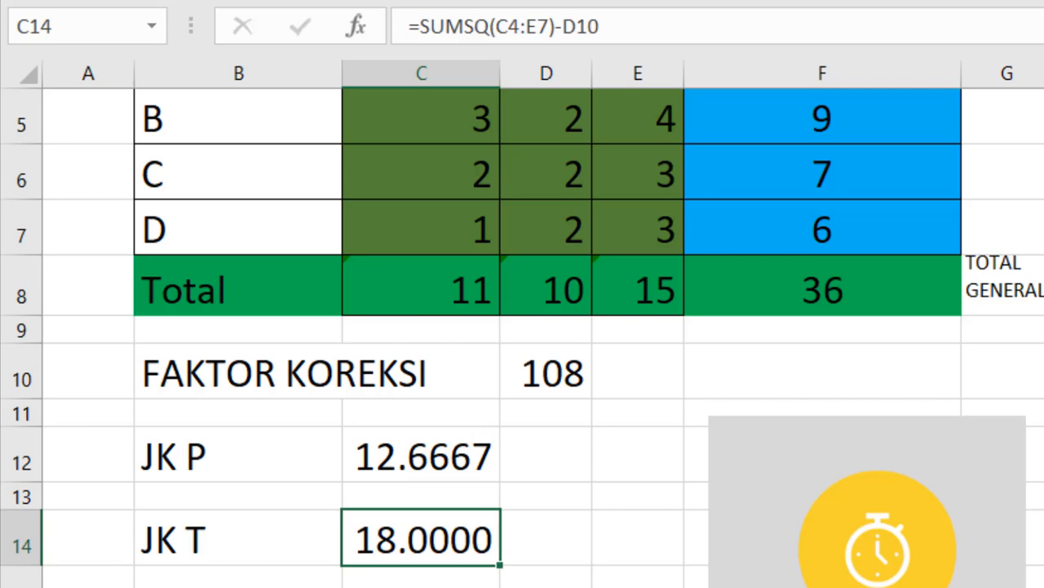
Step: Replace the JKG formula in C18 with =C14-C12-C16, subtracting JK P and JK K from JK T
{"action": "left_click", "coordinate": [421, 577]}
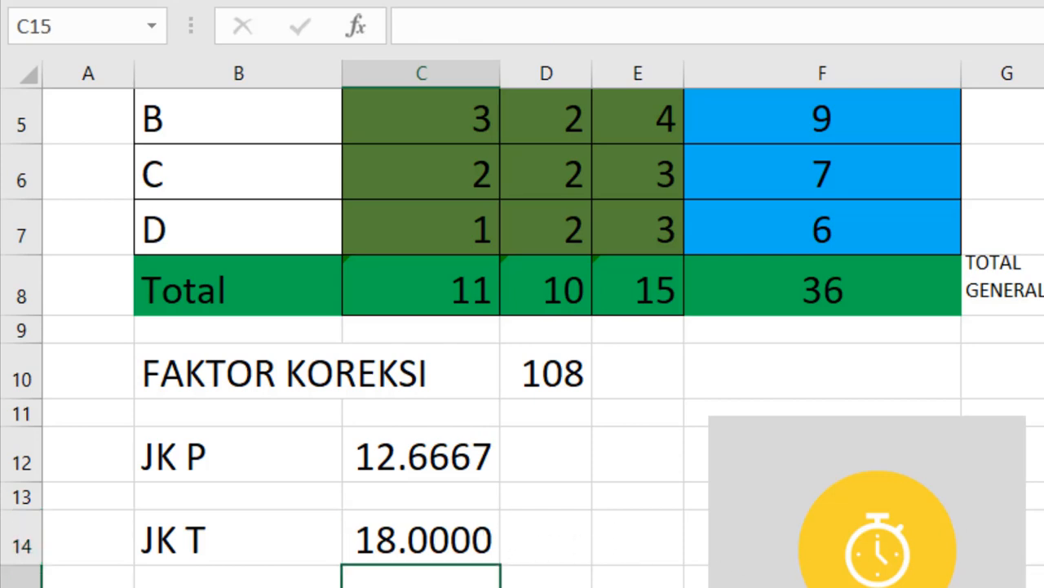
{"action": "scroll", "coordinate": [522, 338], "scroll_direction": "down", "scroll_amount": 3}
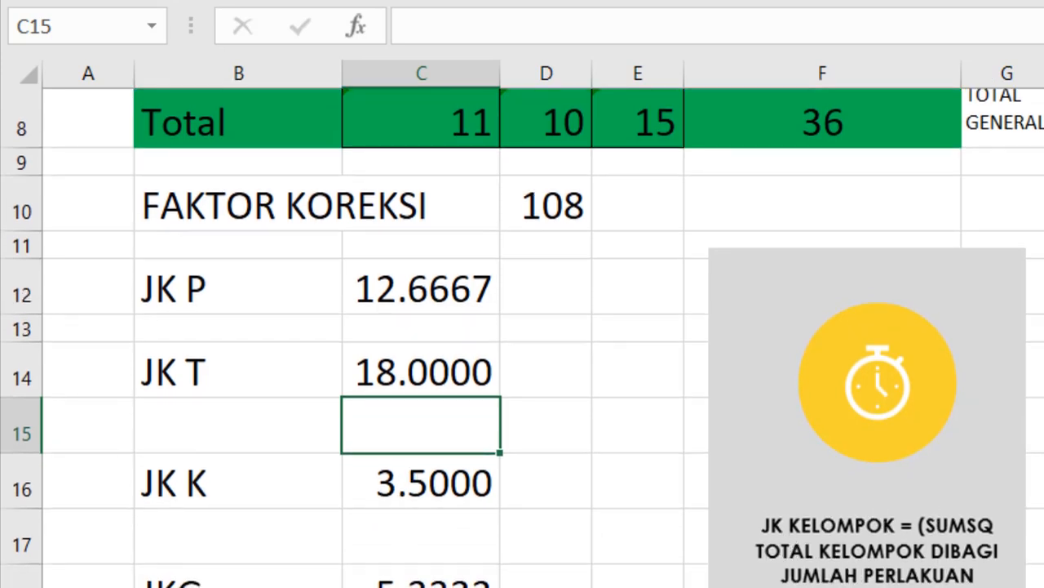
{"action": "scroll", "coordinate": [522, 338], "scroll_direction": "down", "scroll_amount": 1}
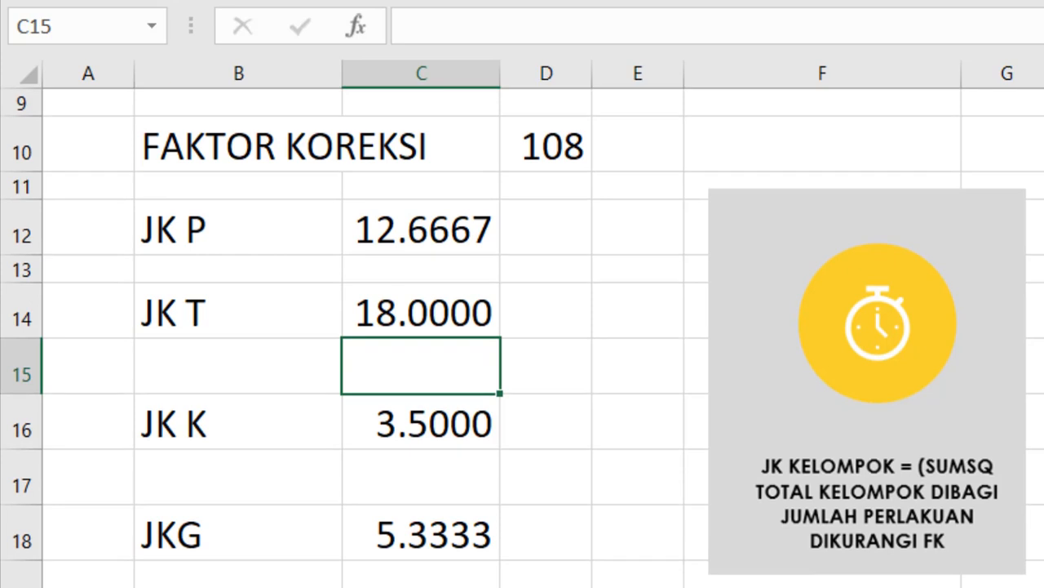
{"action": "left_click", "coordinate": [438, 536]}
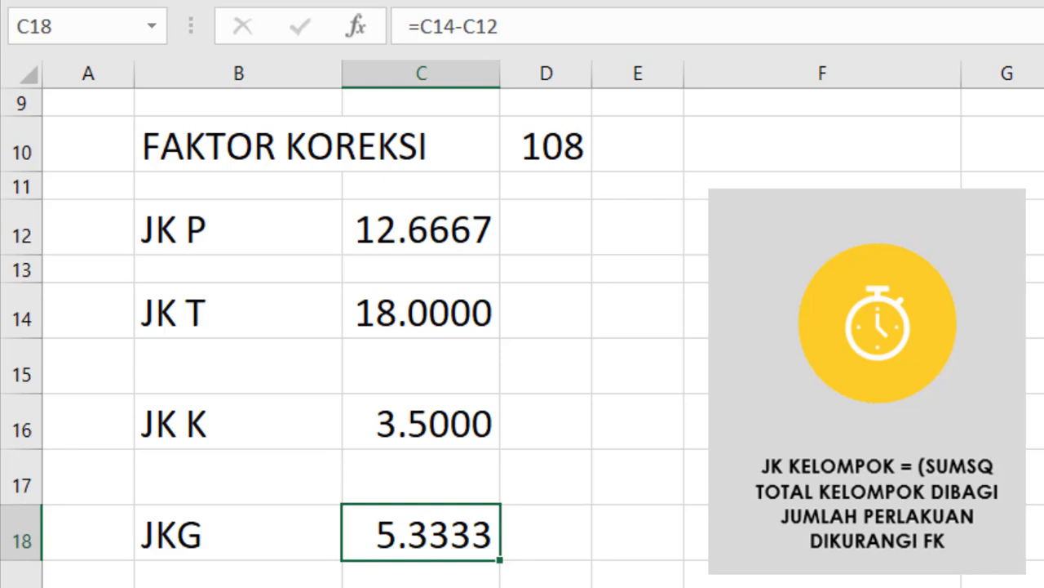
{"action": "type", "text": "="}
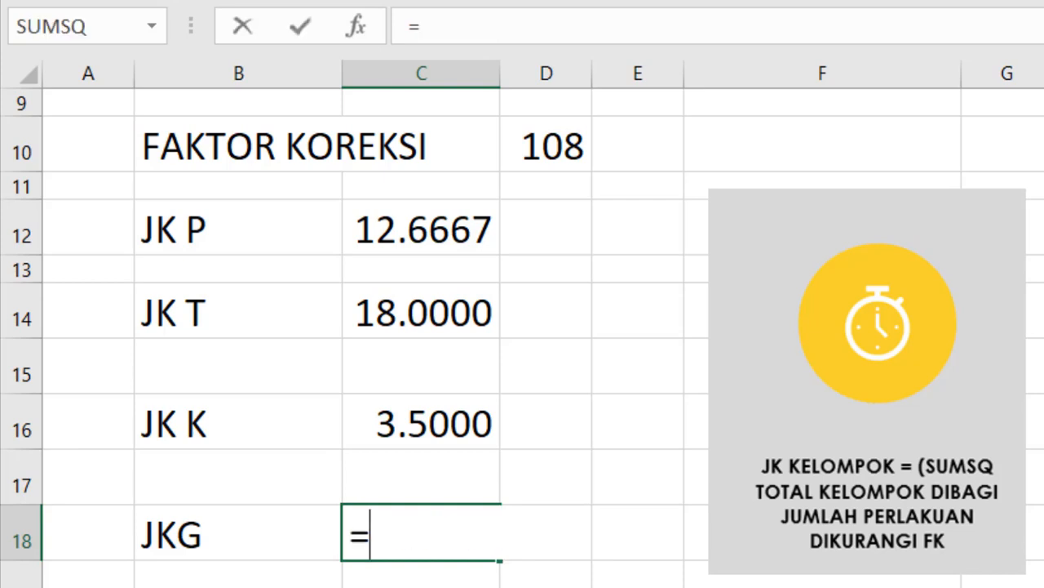
{"action": "left_click", "coordinate": [416, 324]}
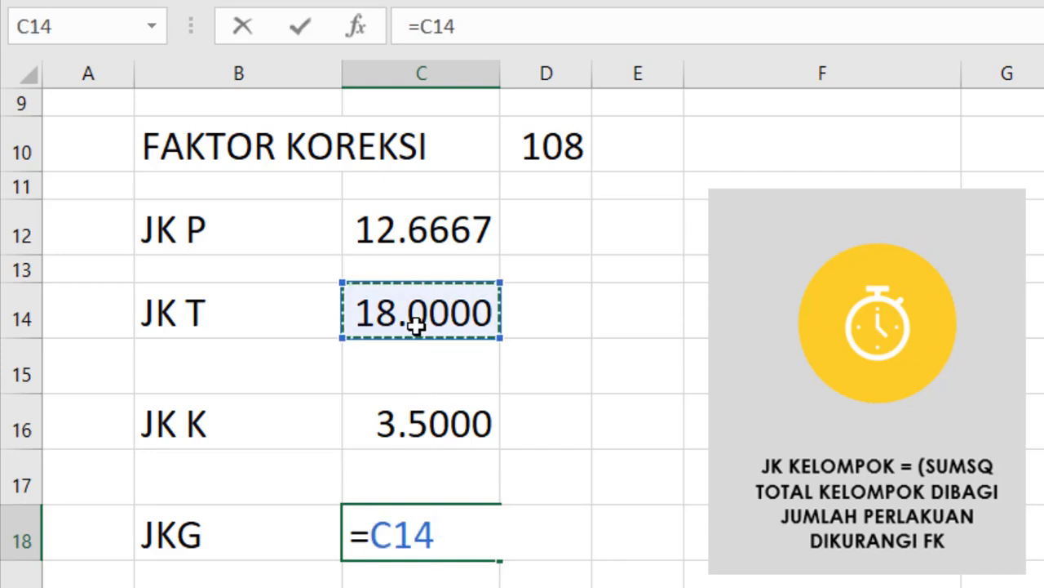
{"action": "type", "text": "-"}
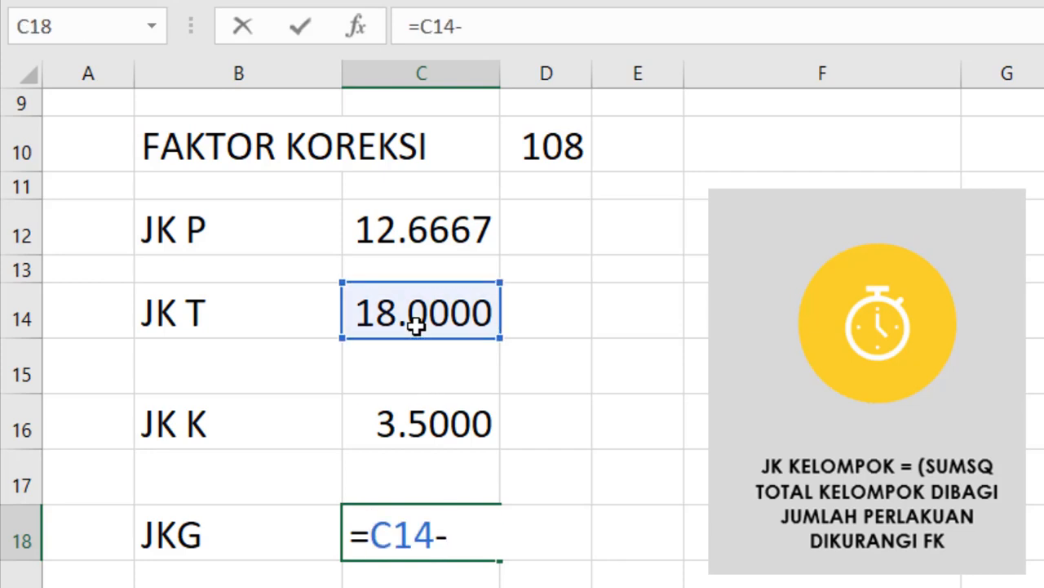
{"action": "left_click", "coordinate": [355, 220]}
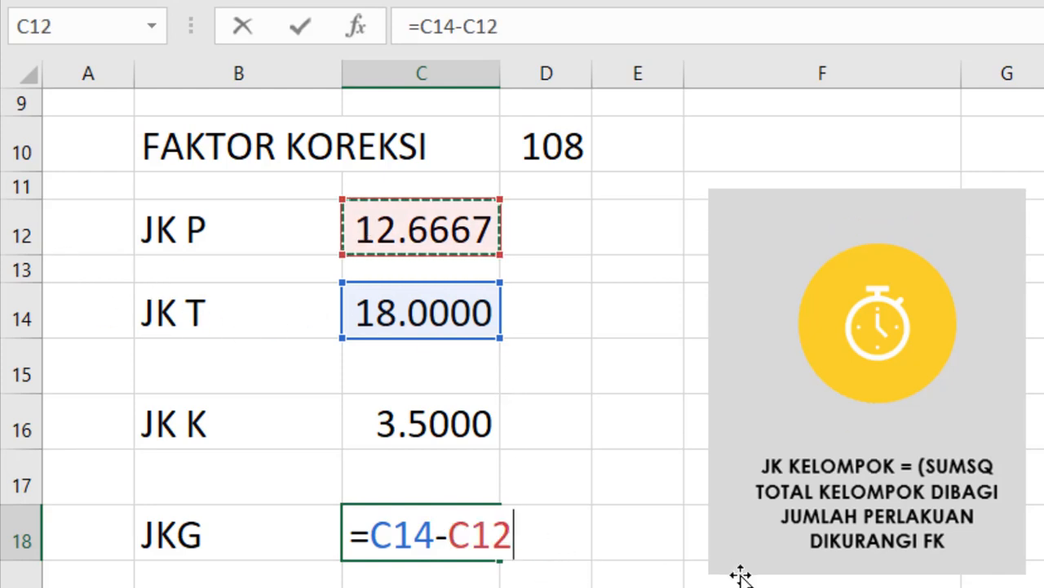
{"action": "type", "text": "-"}
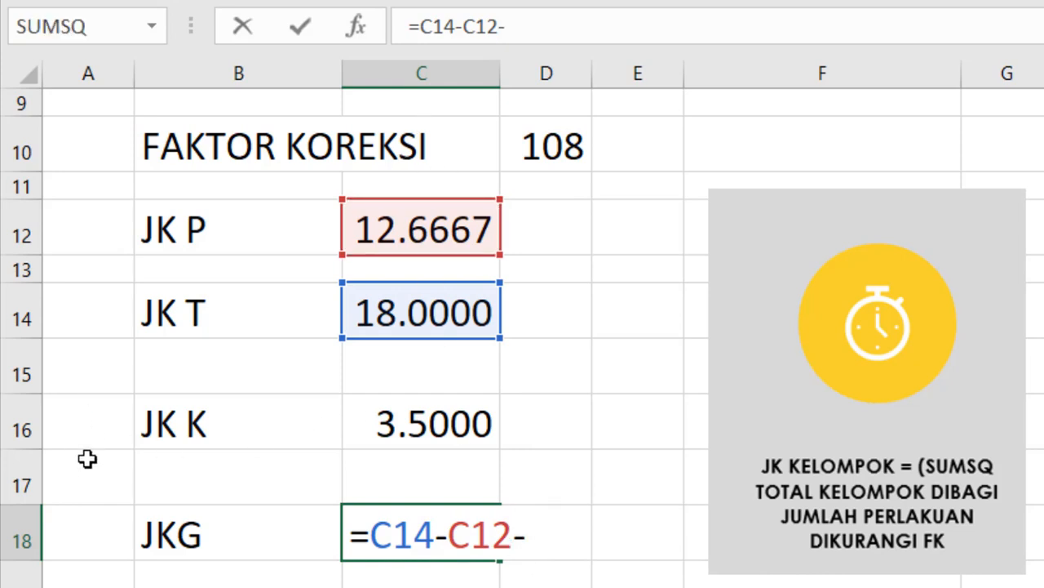
{"action": "left_click", "coordinate": [430, 435]}
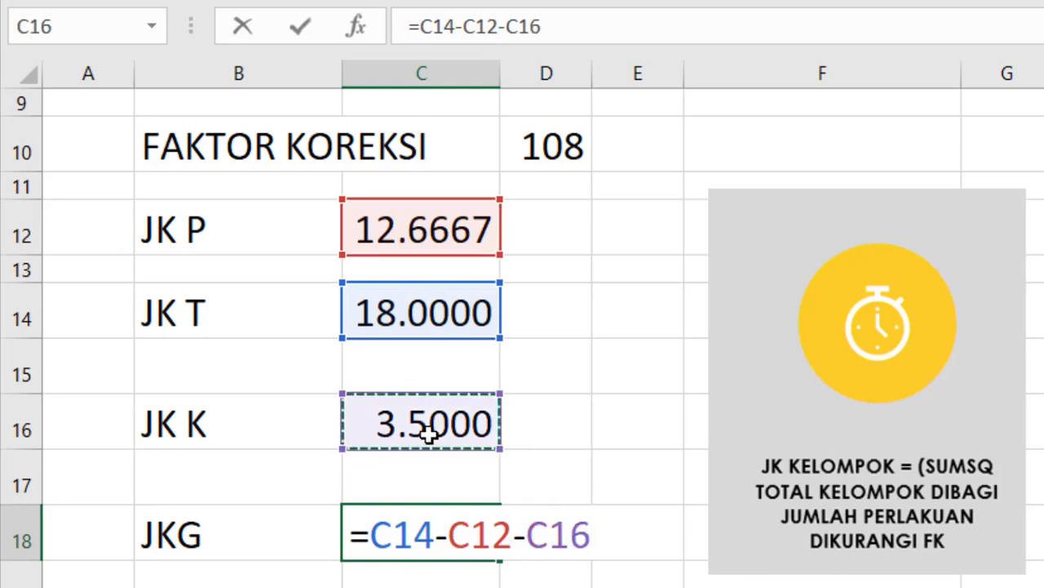
{"action": "key", "text": "Return"}
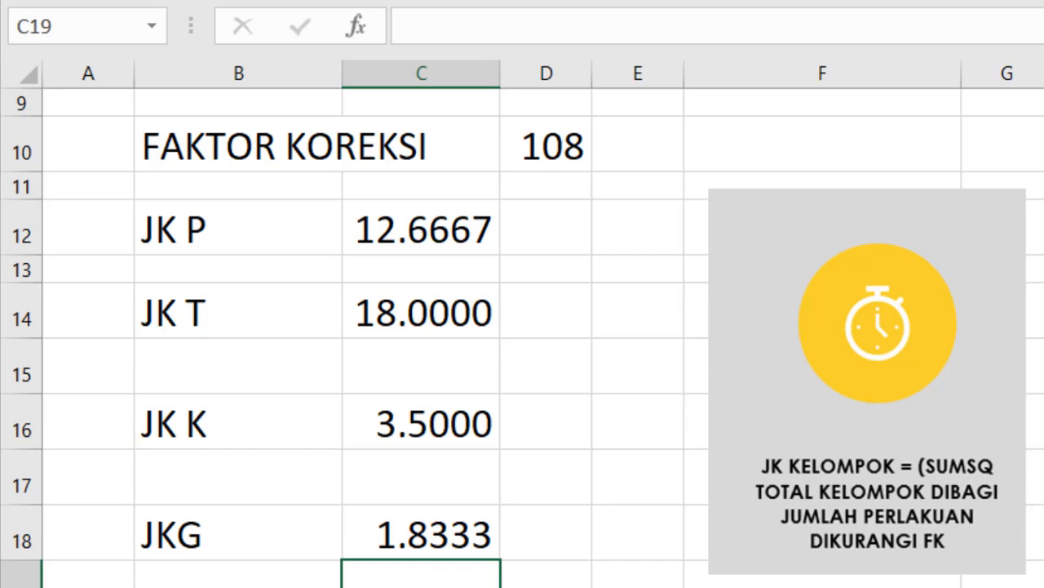
Step: Fill the Kelompok JK cell K3 of the analysis of variance table with a reference to the JK K value in C16
{"action": "scroll", "coordinate": [523, 327], "scroll_direction": "up", "scroll_amount": 3}
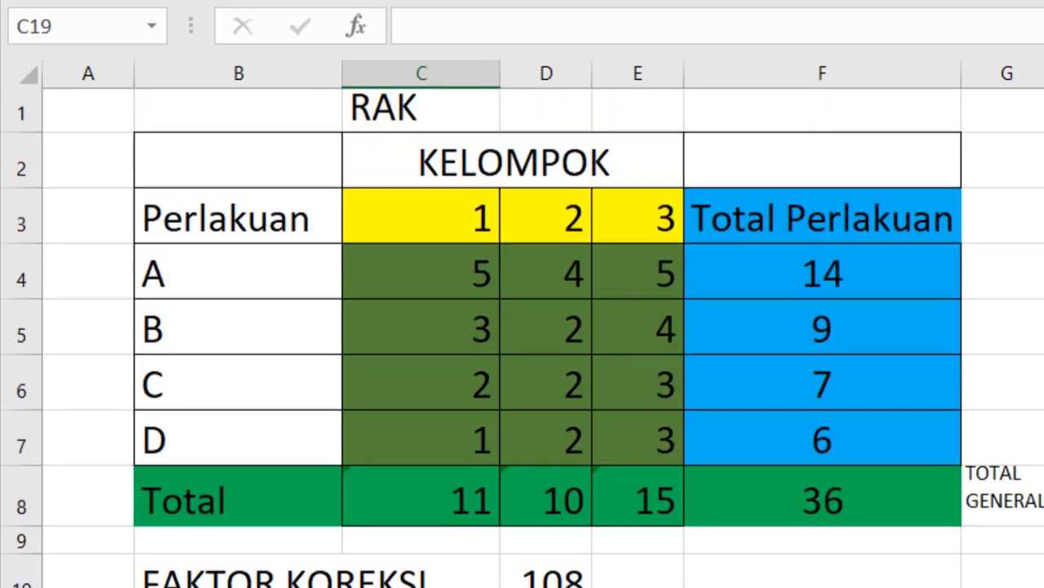
{"action": "scroll", "coordinate": [522, 337], "scroll_direction": "down", "scroll_amount": 1}
{"action": "scroll", "coordinate": [543, 324], "scroll_direction": "right", "scroll_amount": 3}
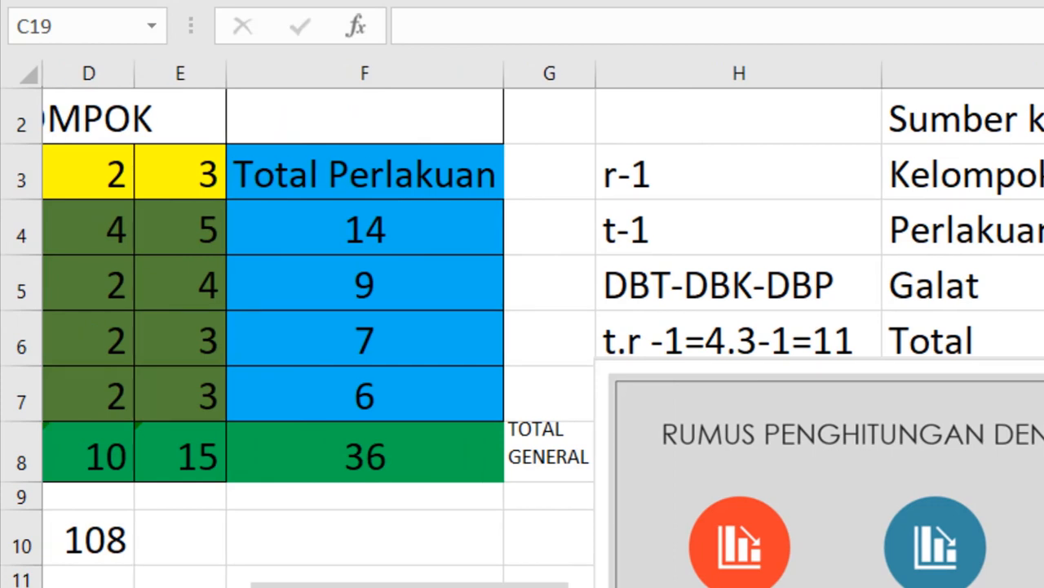
{"action": "scroll", "coordinate": [523, 326], "scroll_direction": "up", "scroll_amount": 1}
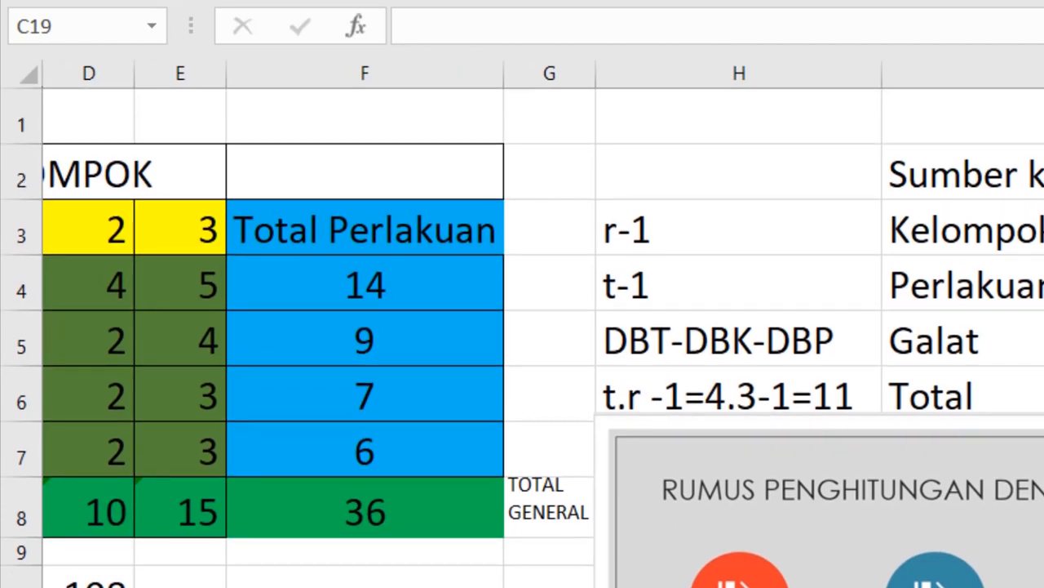
{"action": "scroll", "coordinate": [930, 211], "scroll_direction": "right", "scroll_amount": 3}
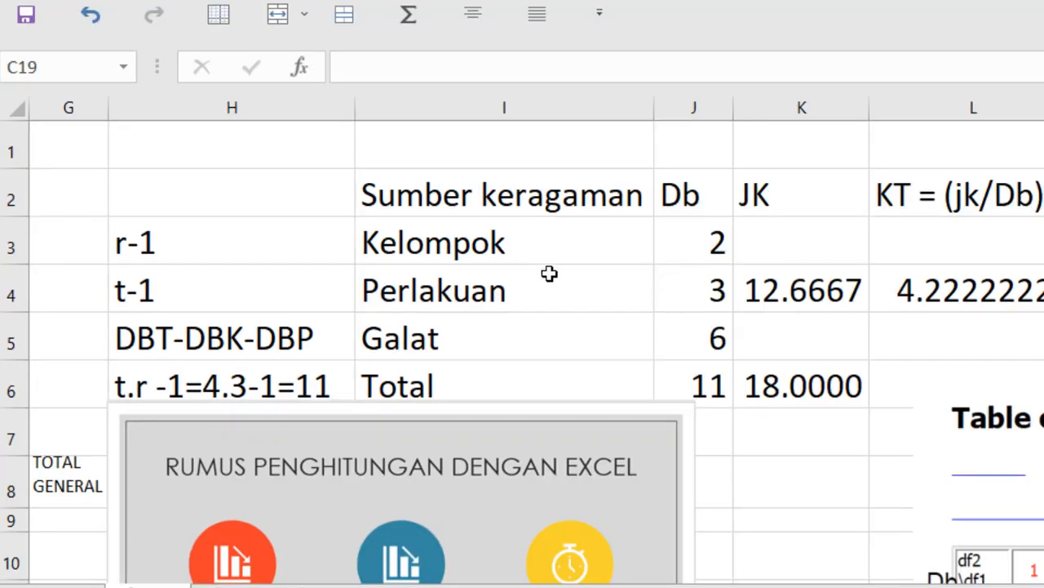
{"action": "left_click", "coordinate": [772, 250]}
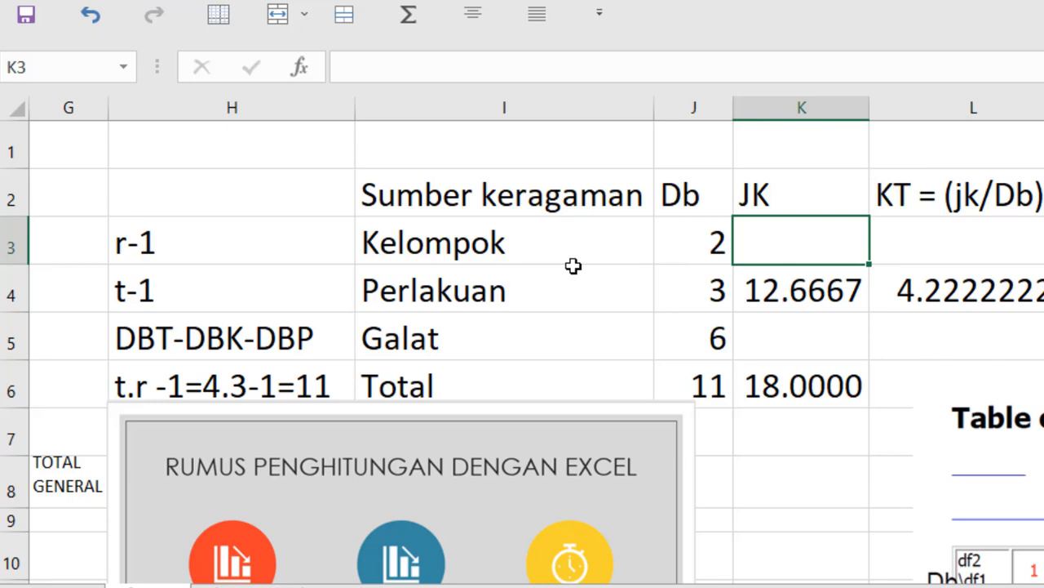
{"action": "type", "text": "="}
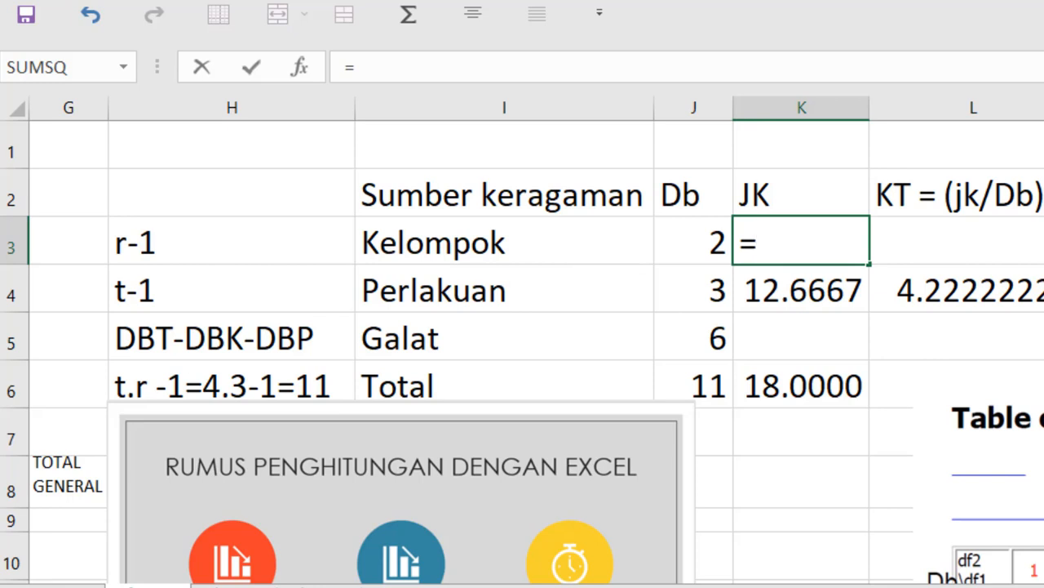
{"action": "scroll", "coordinate": [522, 351], "scroll_direction": "down", "scroll_amount": 3}
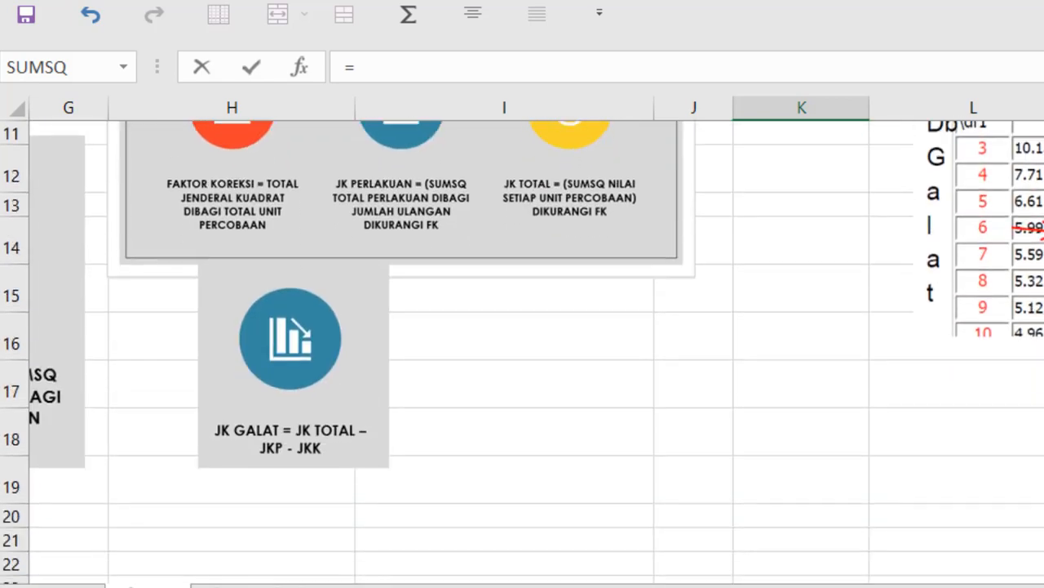
{"action": "scroll", "coordinate": [522, 351], "scroll_direction": "left", "scroll_amount": 5}
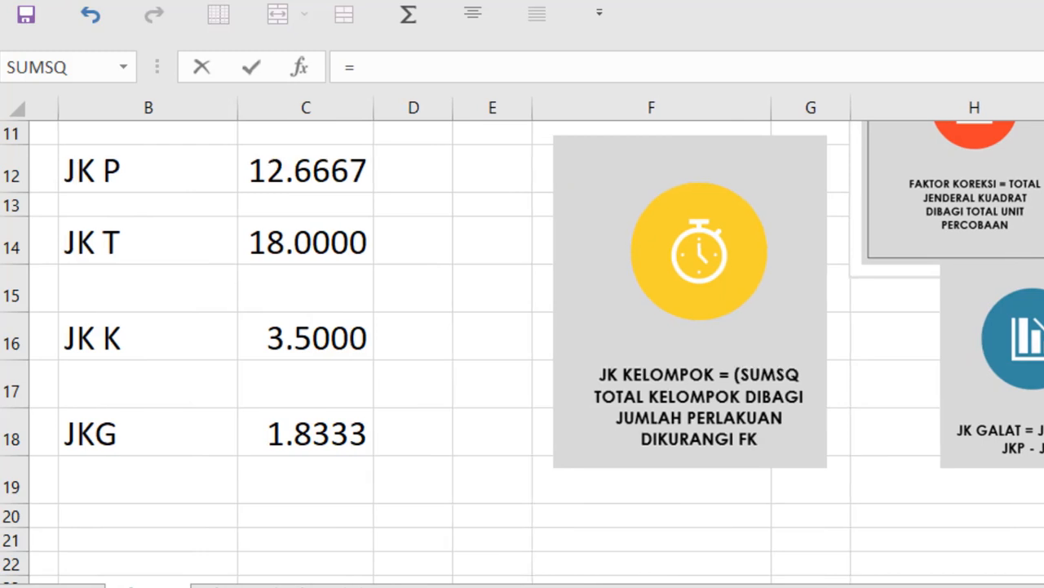
{"action": "scroll", "coordinate": [522, 351], "scroll_direction": "right", "scroll_amount": 1}
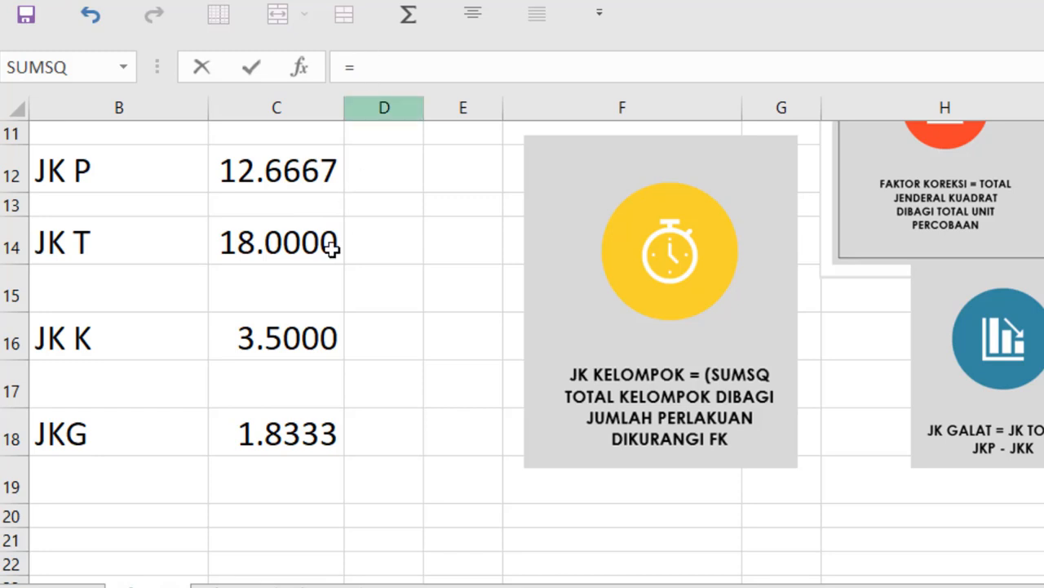
{"action": "left_click", "coordinate": [287, 341]}
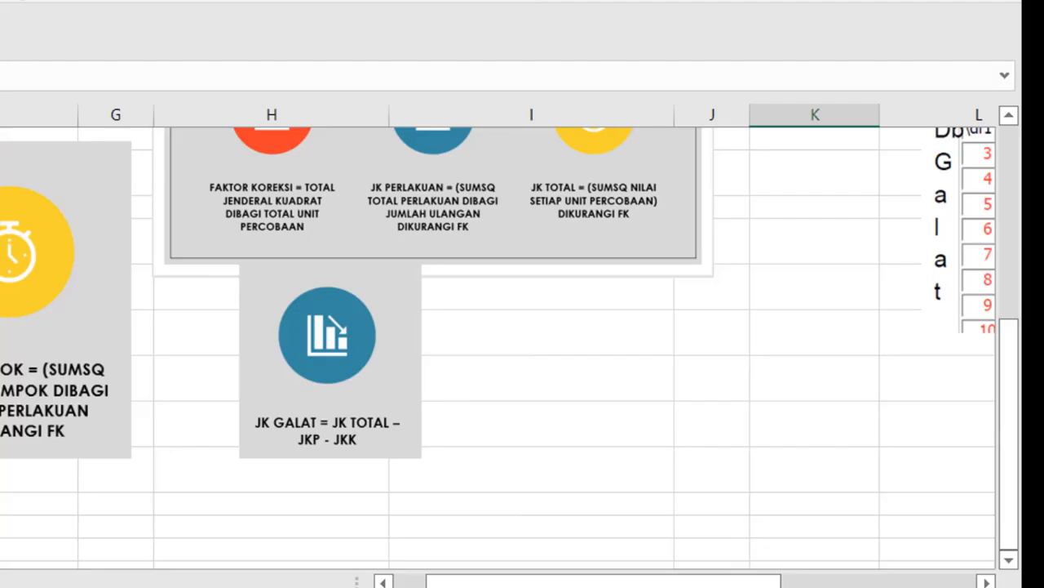
Step: Re-enter the Perlakuan JK cell K4 as =C12, referencing the JK P value
{"action": "scroll", "coordinate": [523, 343], "scroll_direction": "up", "scroll_amount": 3}
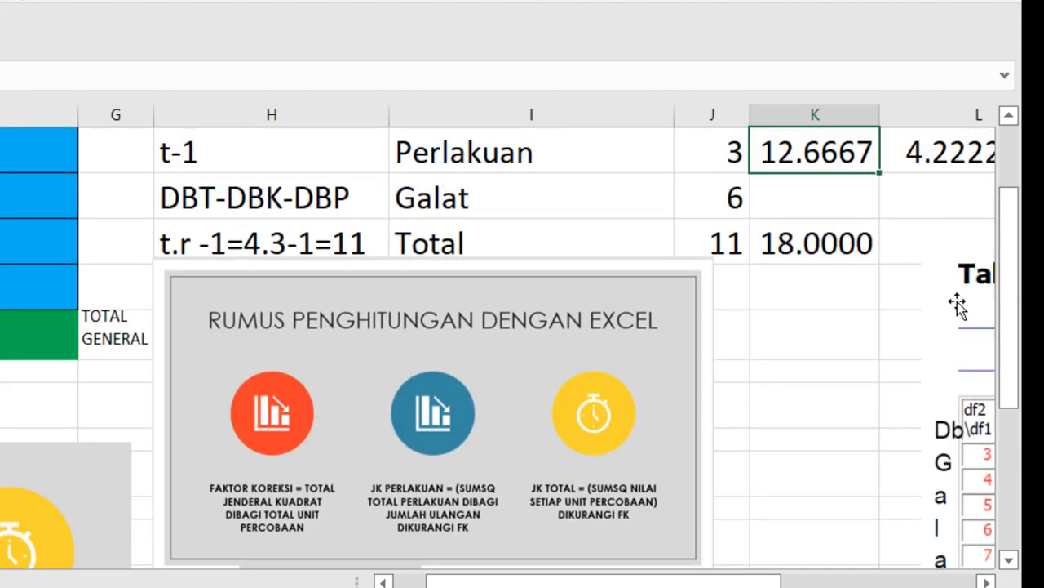
{"action": "left_click_drag", "start_coordinate": [1007, 304], "coordinate": [991, 243]}
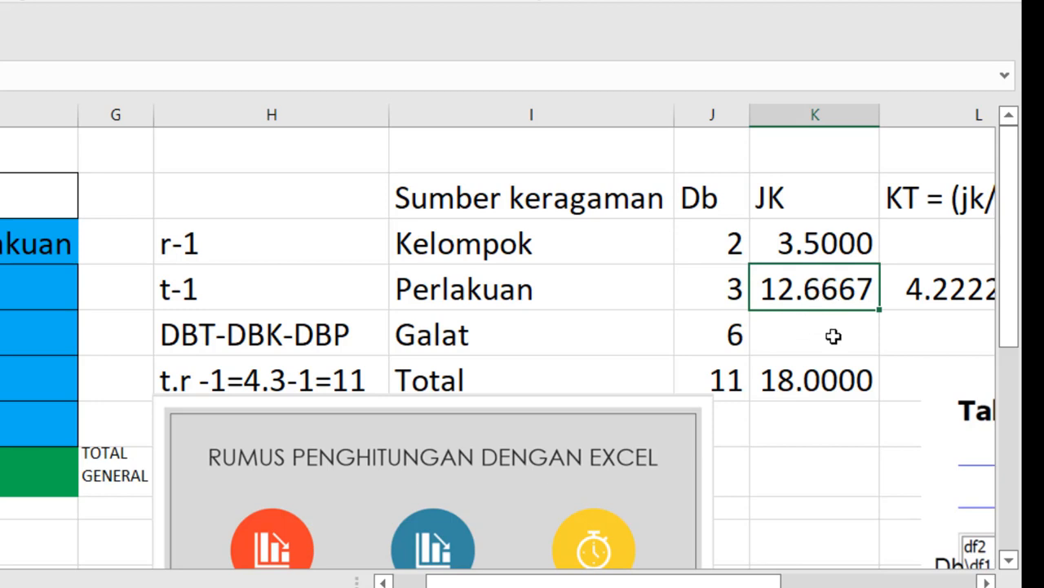
{"action": "type", "text": "="}
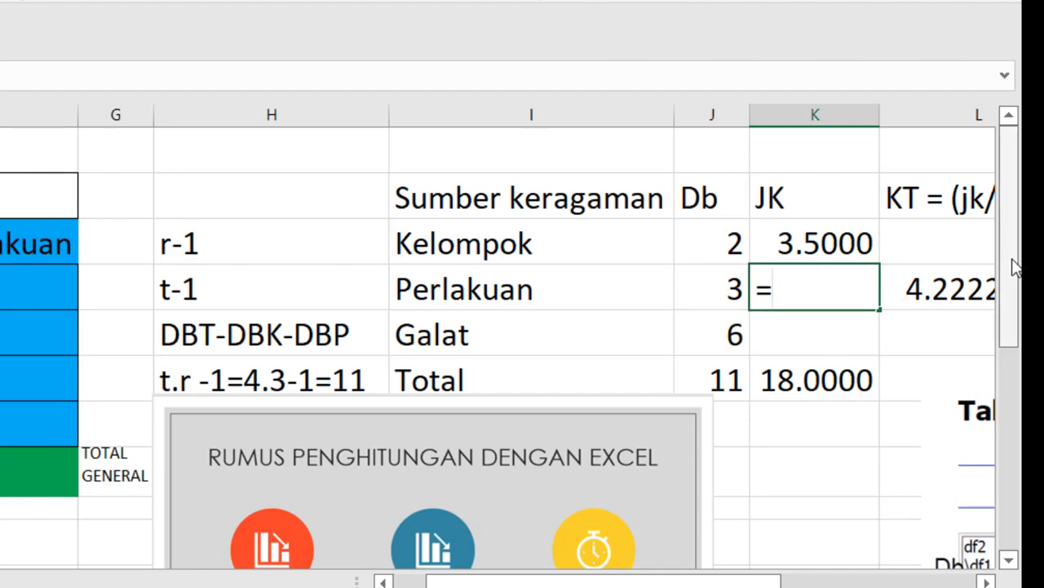
{"action": "left_click_drag", "start_coordinate": [1012, 268], "coordinate": [1012, 292]}
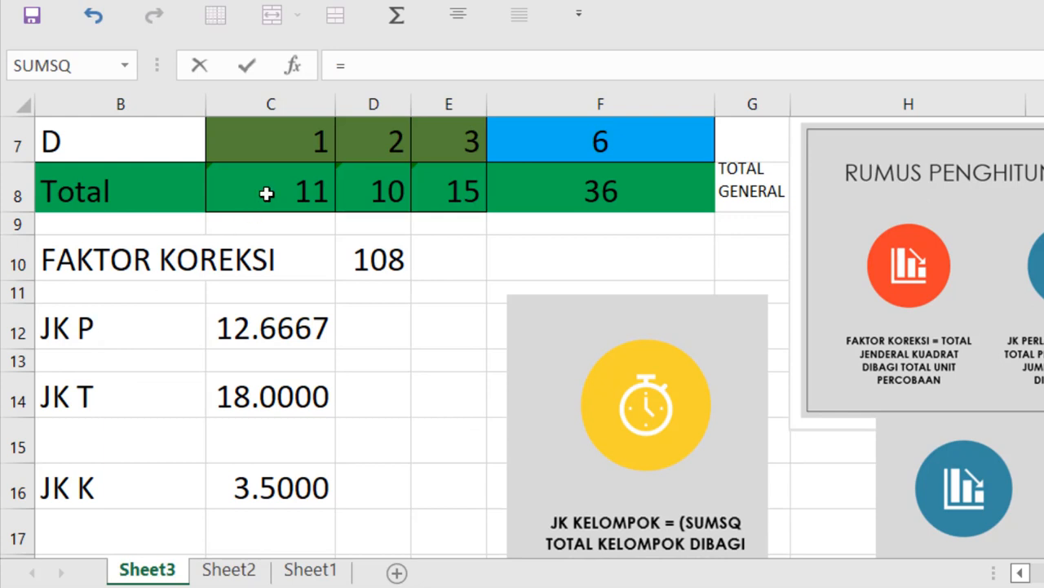
{"action": "left_click", "coordinate": [274, 329]}
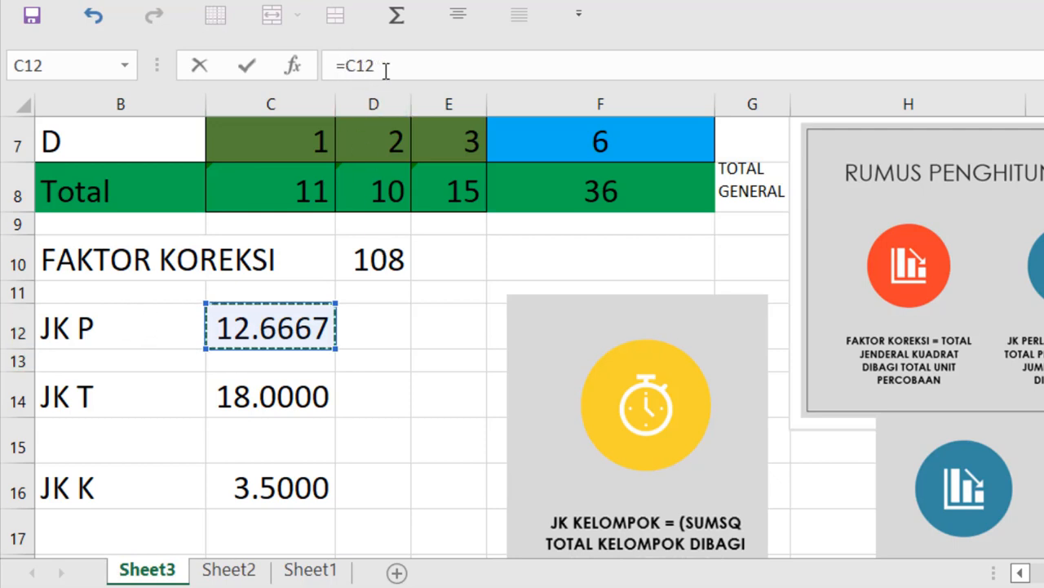
{"action": "key", "text": "Escape"}
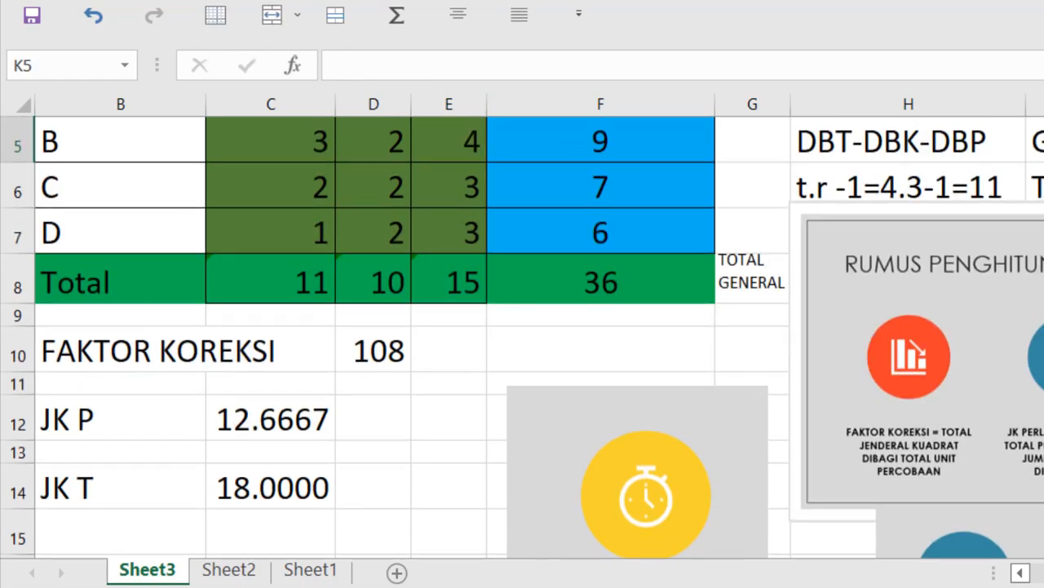
Step: Fill the Galat JK cell K5 with =C18, referencing the JKG value
{"action": "left_click_drag", "start_coordinate": [1000, 252], "coordinate": [1002, 233]}
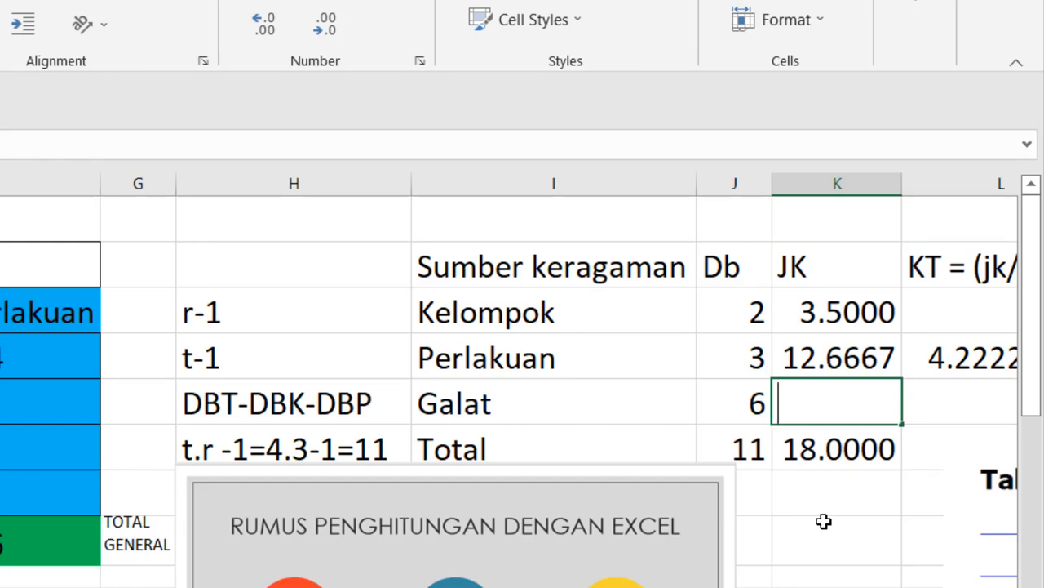
{"action": "type", "text": "="}
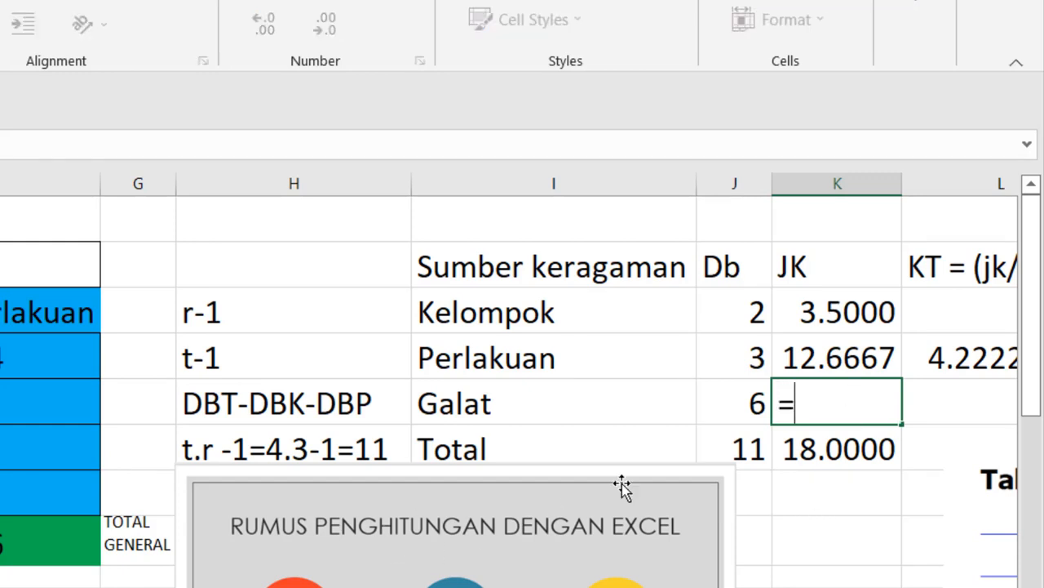
{"action": "left_click_drag", "start_coordinate": [1034, 390], "coordinate": [1030, 560]}
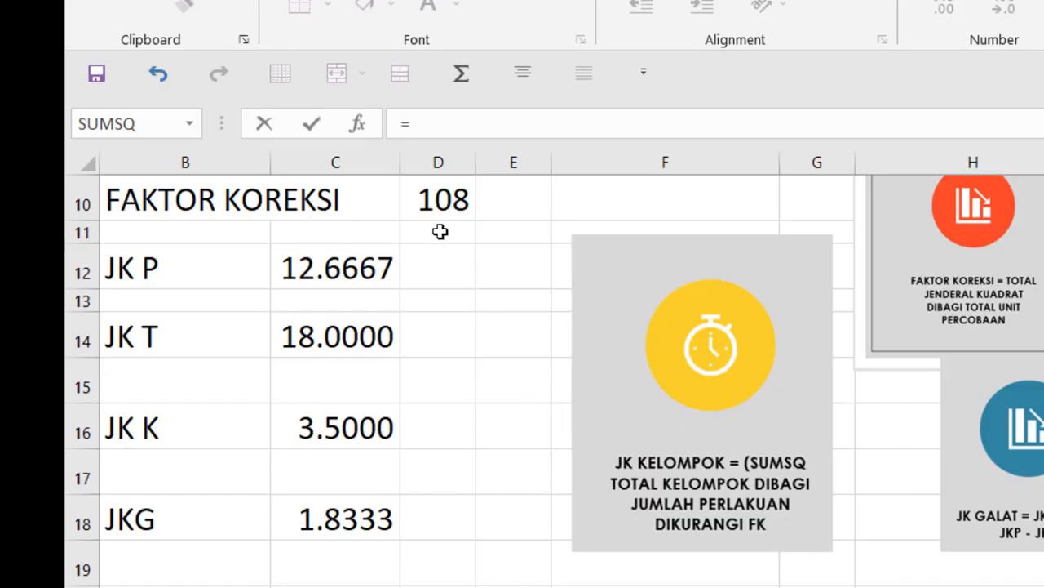
{"action": "left_click", "coordinate": [361, 518]}
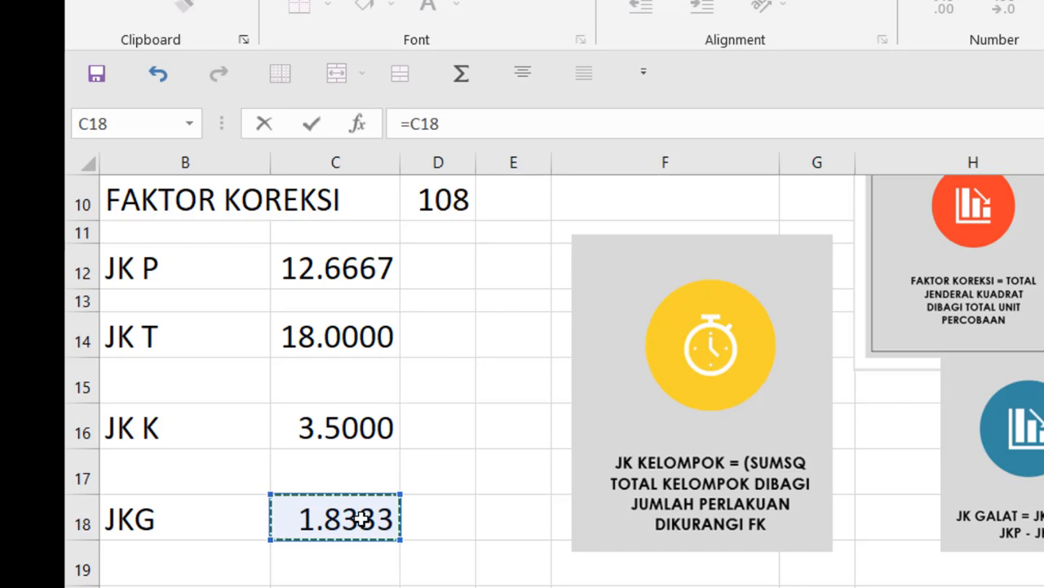
{"action": "key", "text": "Return"}
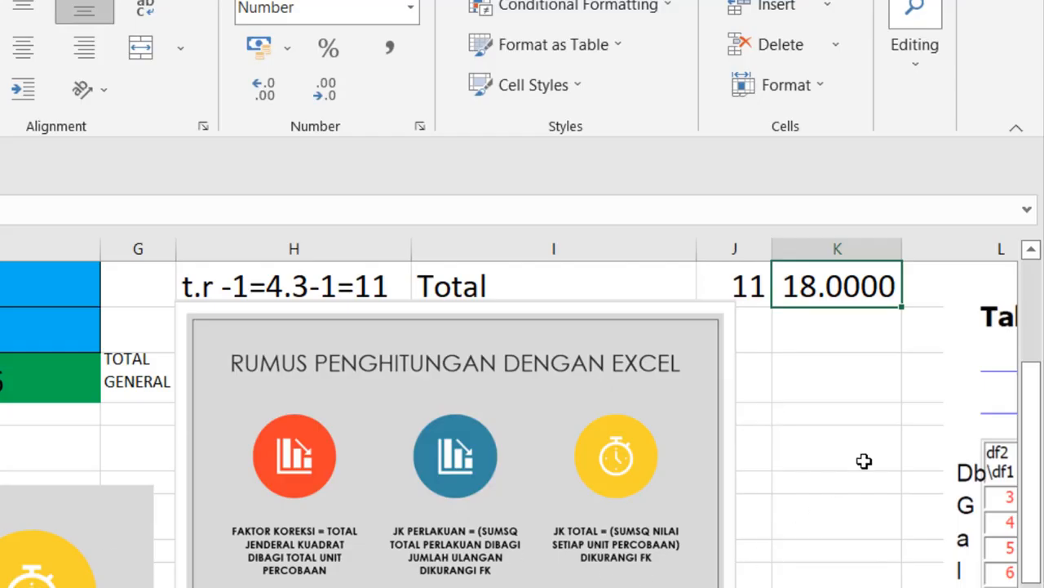
Step: Re-enter the Total JK cell K6 as =C14, referencing the JK T value
{"action": "left_click_drag", "start_coordinate": [1031, 427], "coordinate": [1035, 363]}
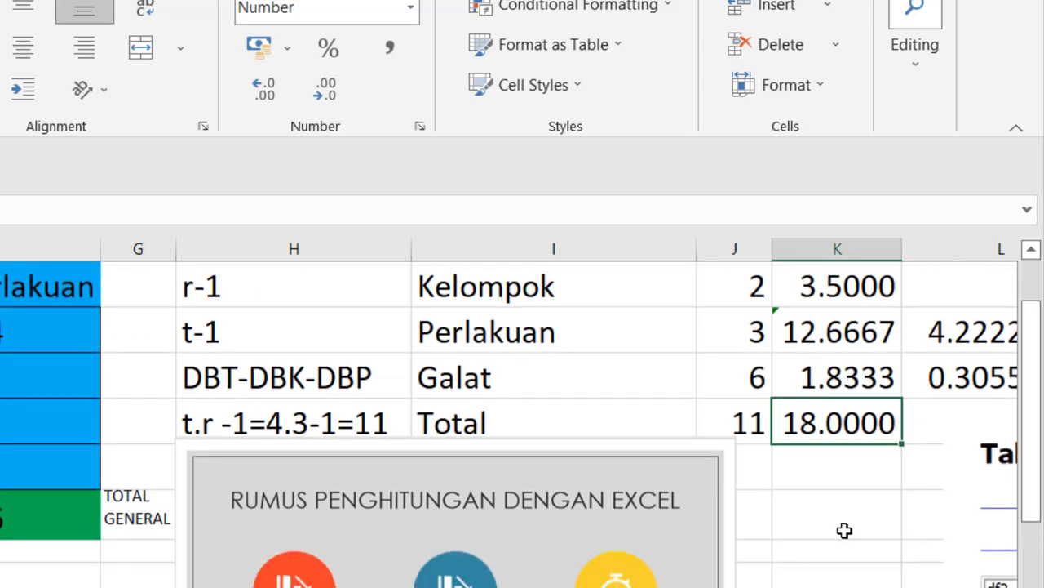
{"action": "type", "text": "="}
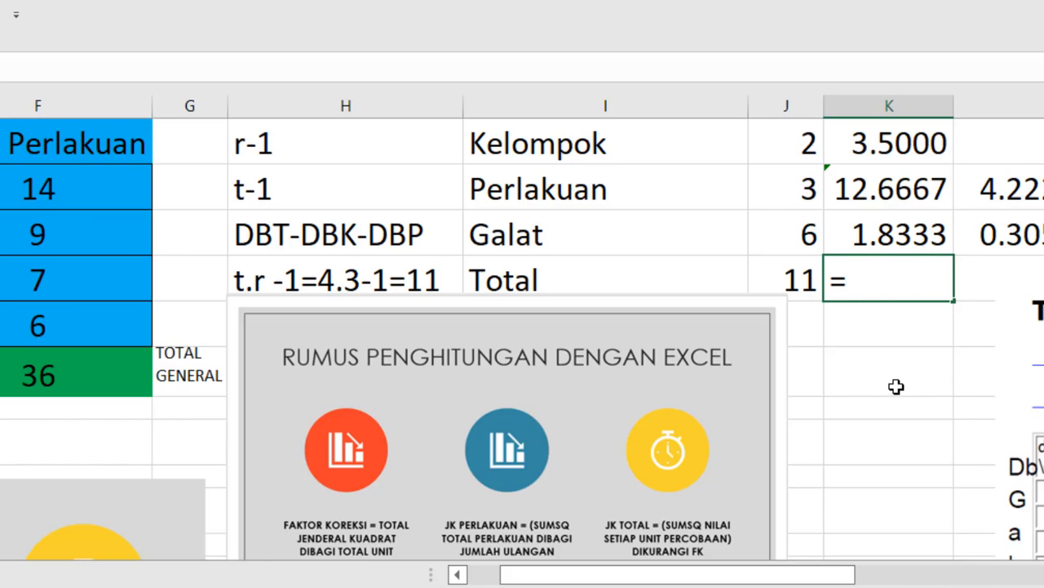
{"action": "scroll", "coordinate": [522, 339], "scroll_direction": "down", "scroll_amount": 2}
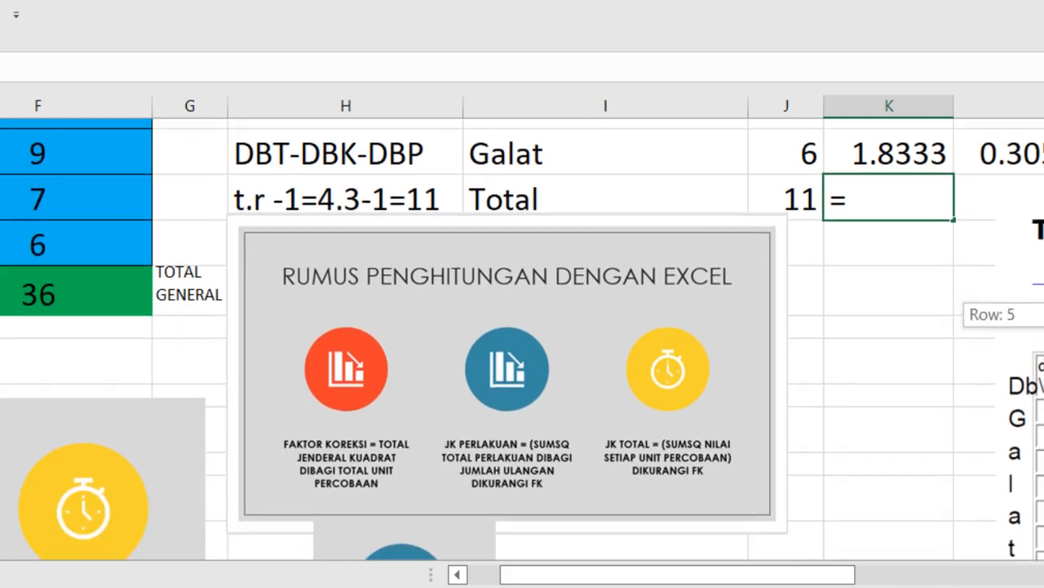
{"action": "scroll", "coordinate": [522, 339], "scroll_direction": "up", "scroll_amount": 1}
{"action": "scroll", "coordinate": [522, 339], "scroll_direction": "down", "scroll_amount": 1}
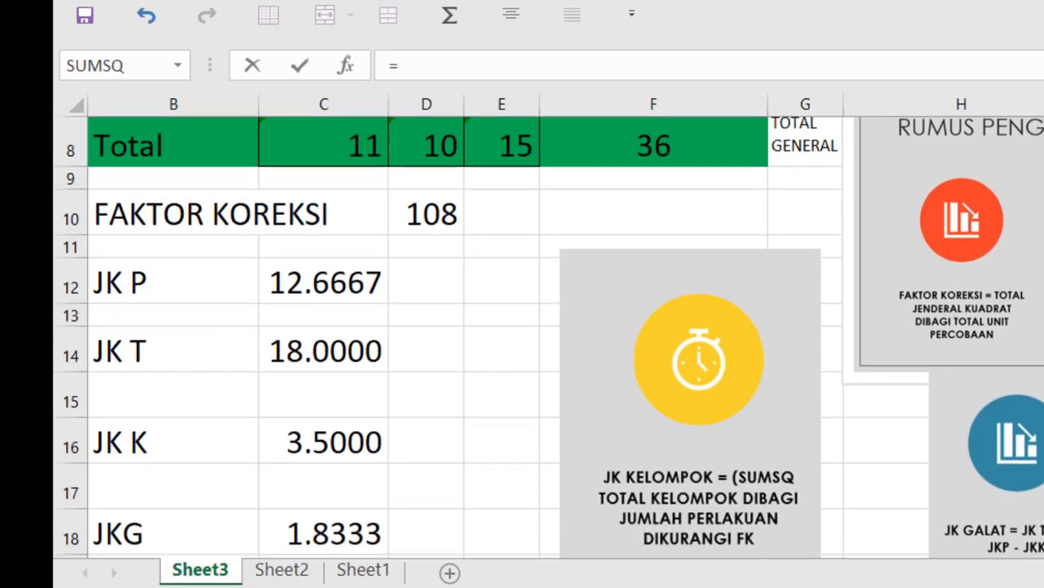
{"action": "left_click", "coordinate": [314, 359]}
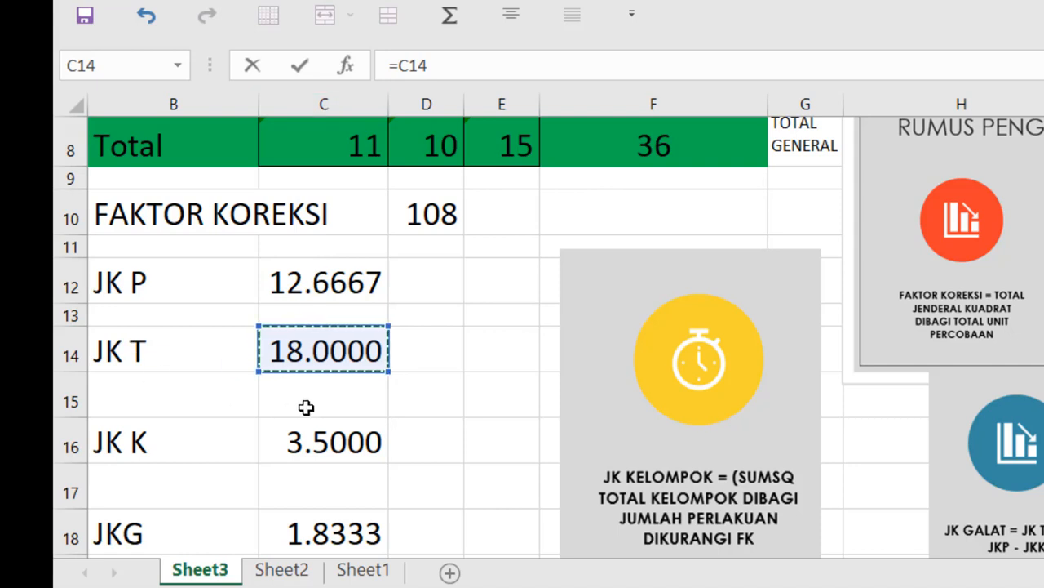
{"action": "key", "text": "Escape"}
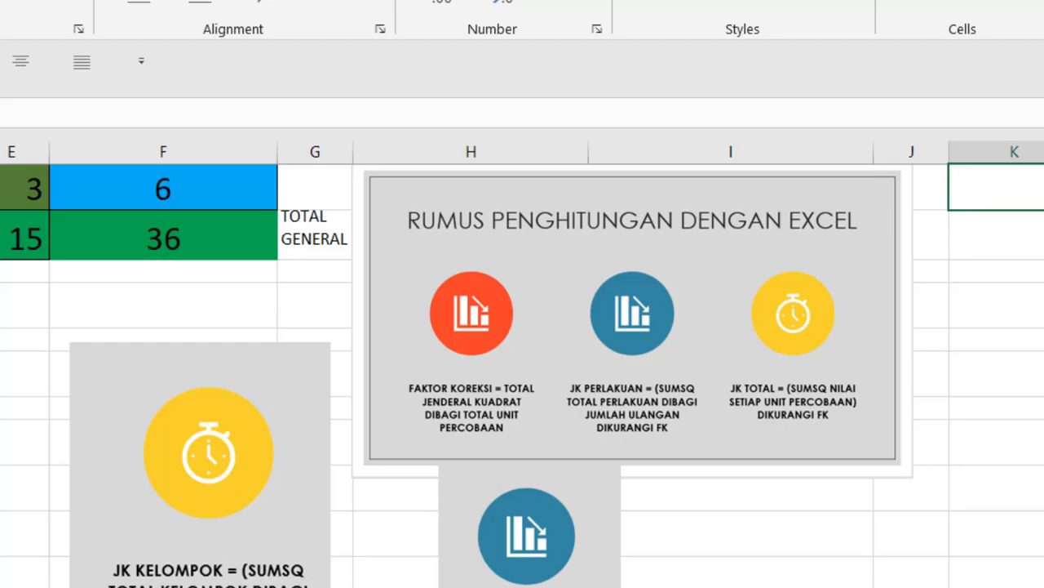
Step: Calculate the Kelompok KT in L3 as =K3/J3, dividing its JK by its Db
{"action": "scroll", "coordinate": [522, 375], "scroll_direction": "up", "scroll_amount": 2}
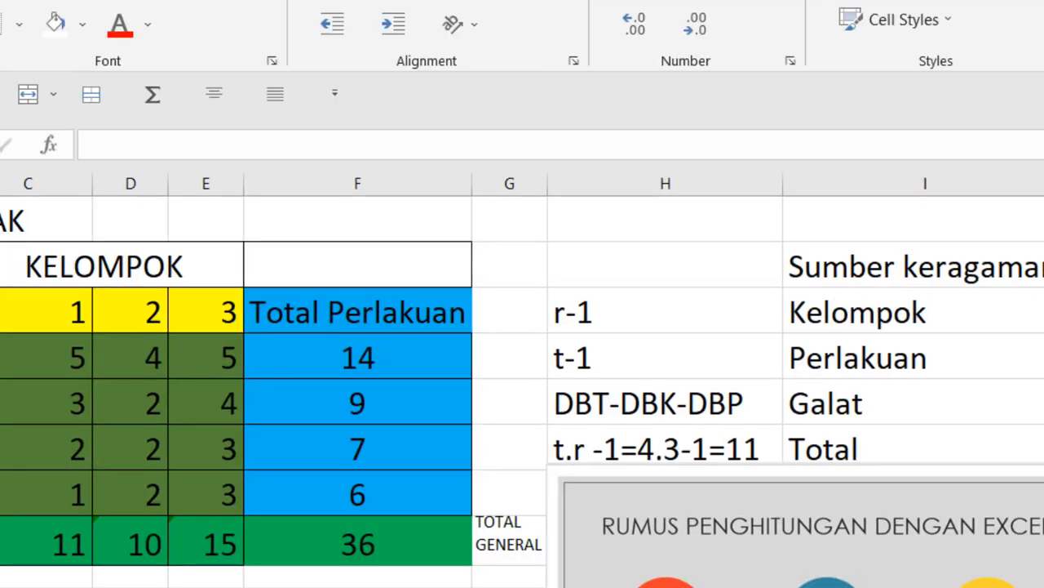
{"action": "scroll", "coordinate": [523, 380], "scroll_direction": "right", "scroll_amount": 6}
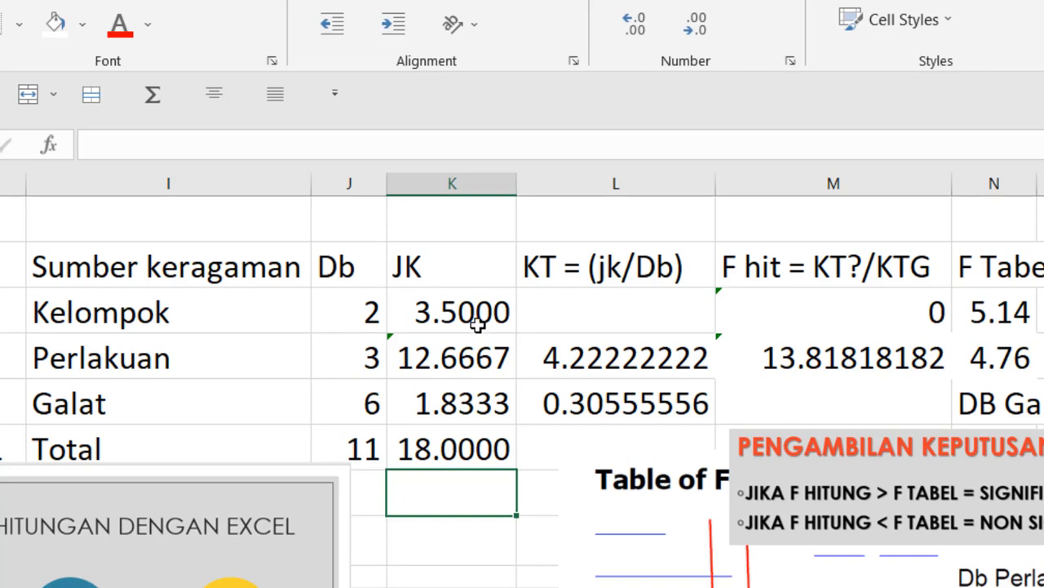
{"action": "left_click", "coordinate": [572, 309]}
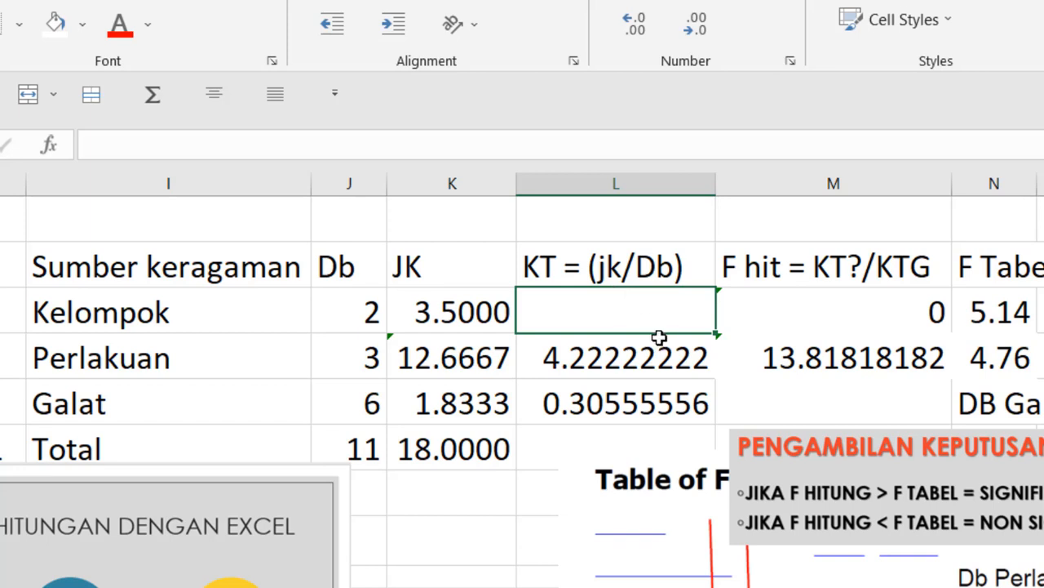
{"action": "type", "text": "="}
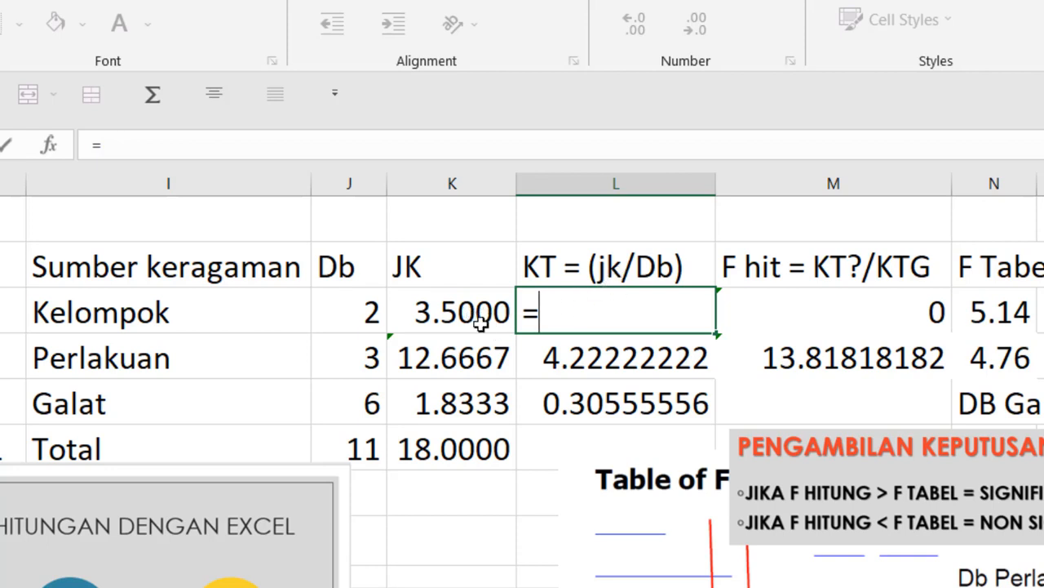
{"action": "left_click", "coordinate": [439, 315]}
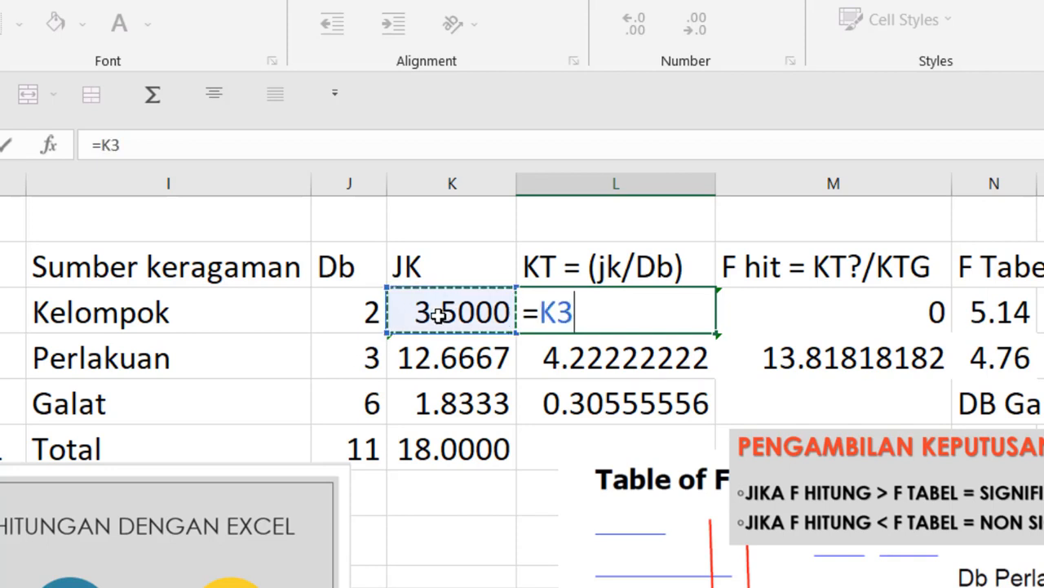
{"action": "type", "text": "/"}
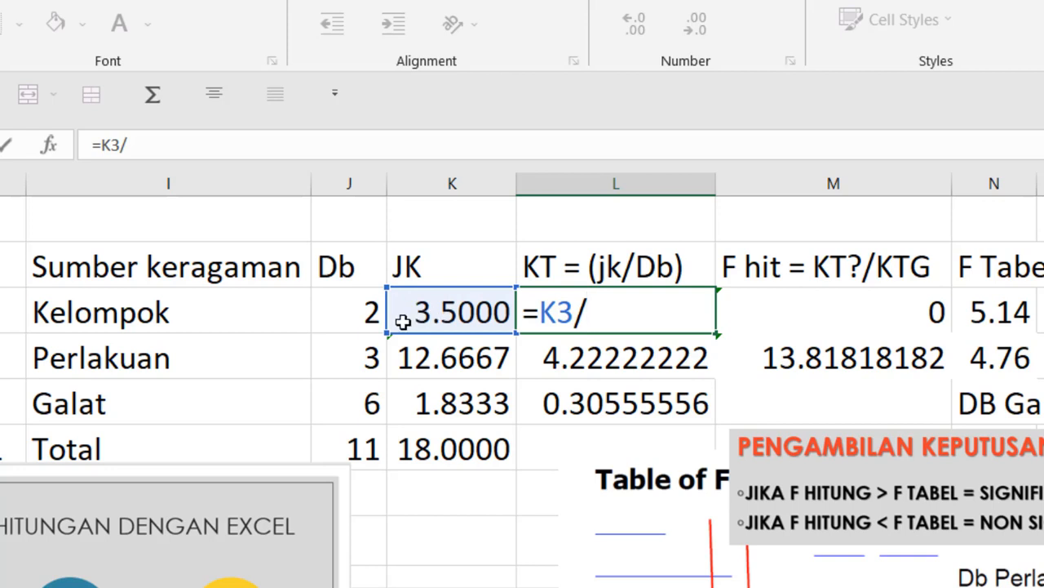
{"action": "left_click", "coordinate": [339, 313]}
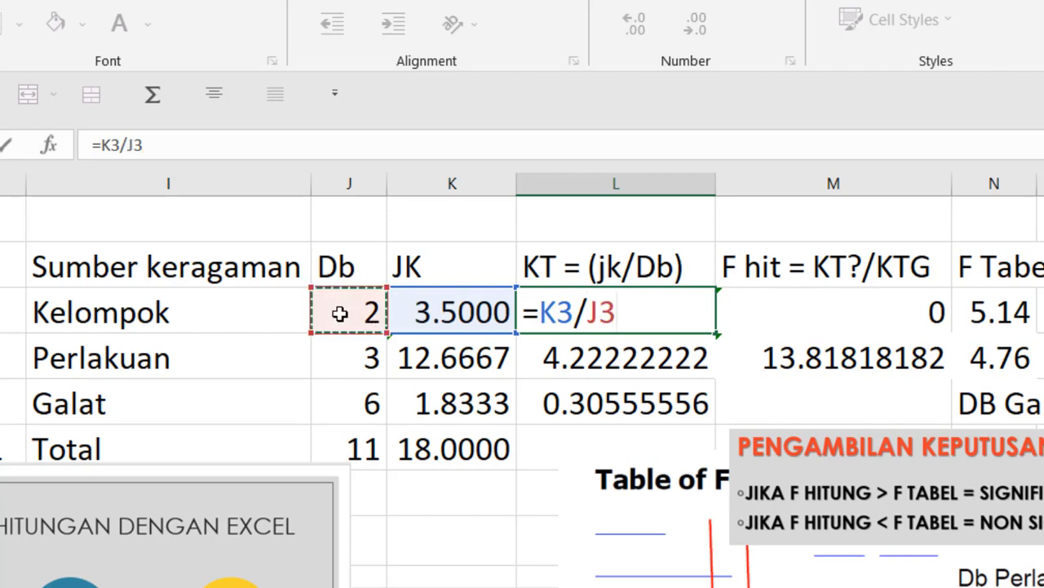
{"action": "key", "text": "Return"}
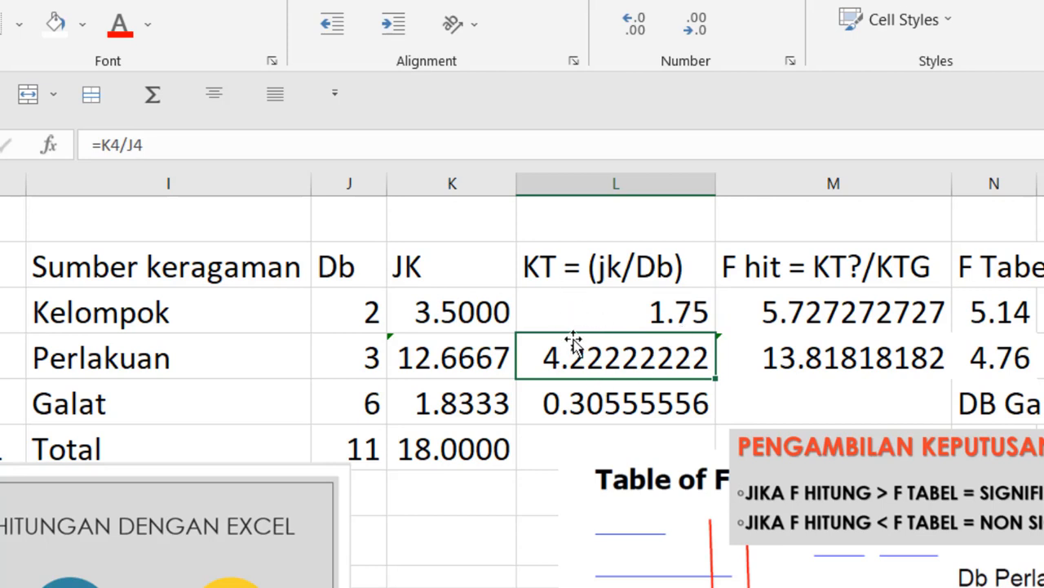
Step: Re-enter the Perlakuan KT formula in L4 as =K4/J4
{"action": "type", "text": "="}
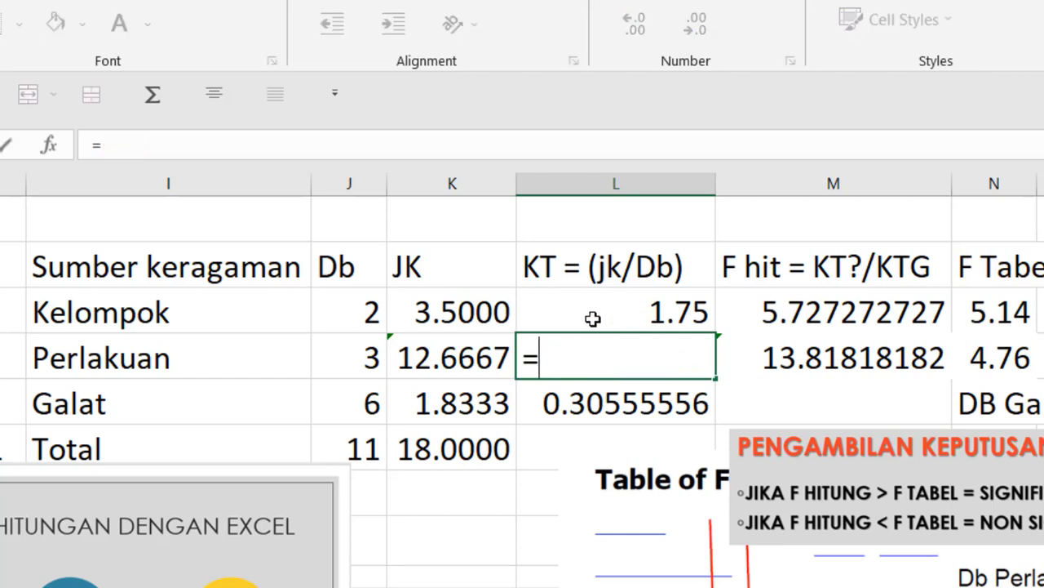
{"action": "left_click", "coordinate": [431, 349]}
{"action": "type", "text": "/"}
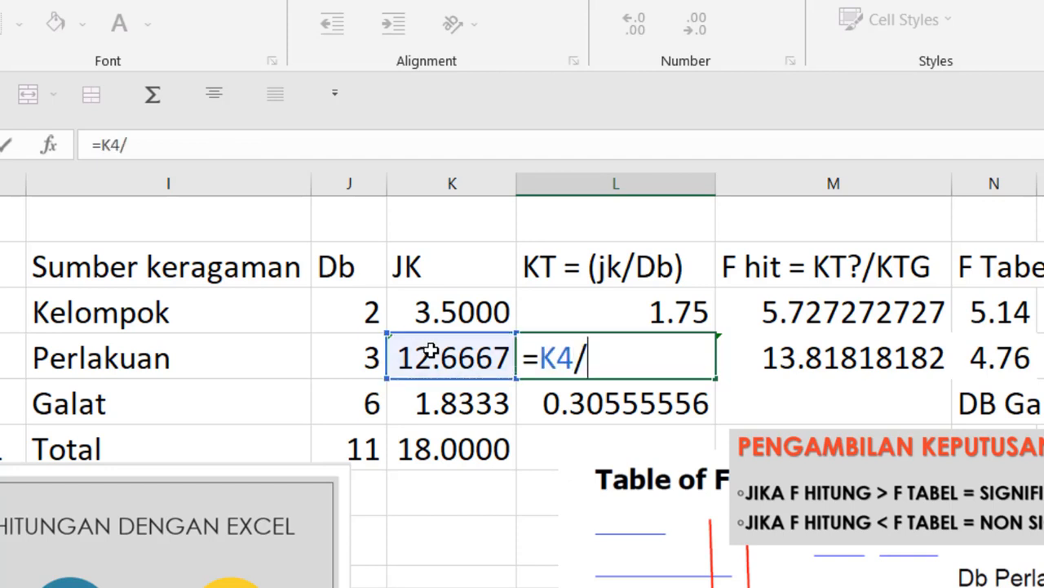
{"action": "left_click", "coordinate": [349, 361]}
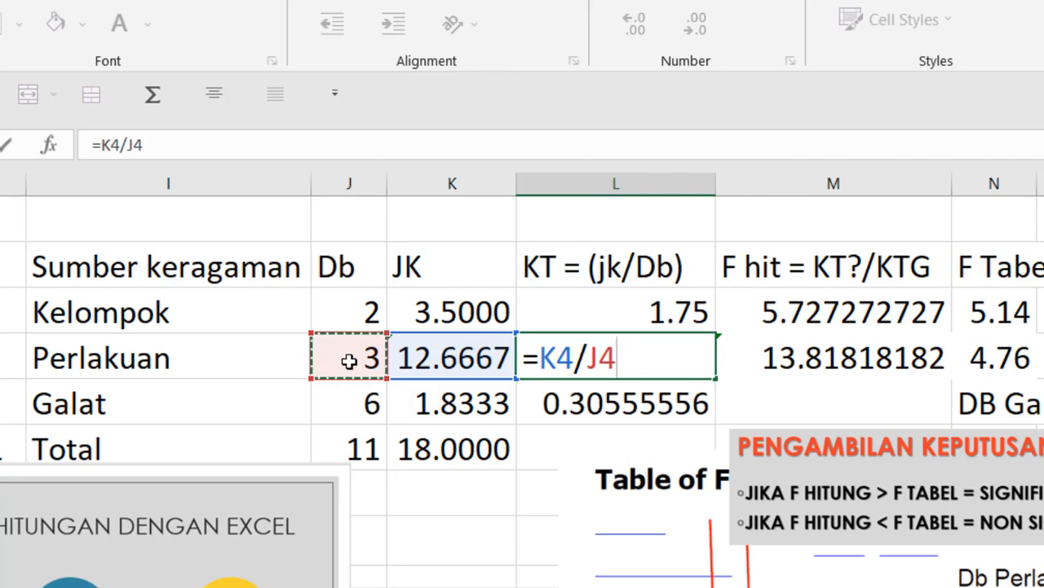
{"action": "key", "text": "Return"}
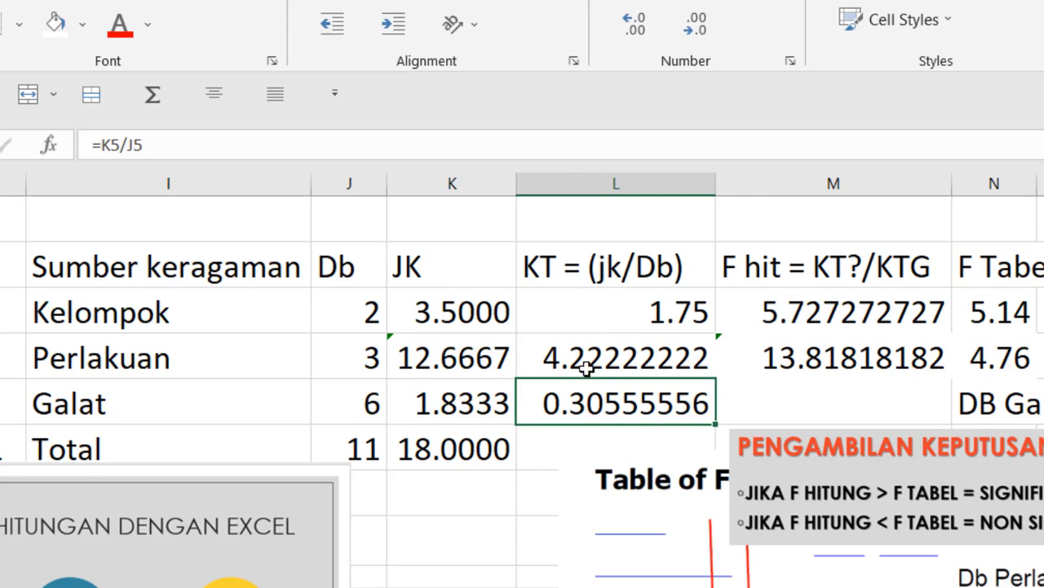
Step: Re-enter the Galat KT formula in L5 as =K5/J5
{"action": "type", "text": "="}
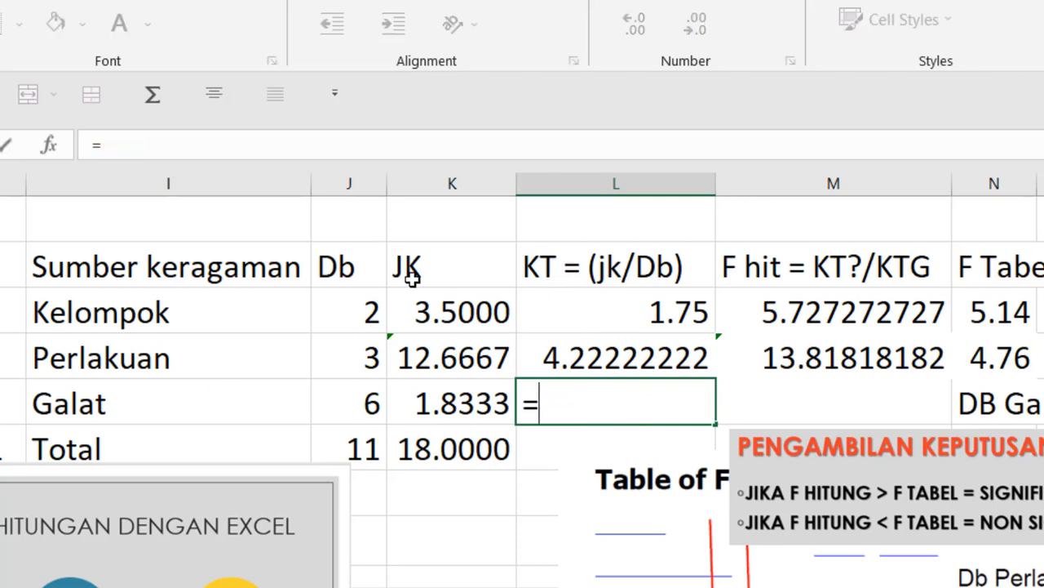
{"action": "left_click", "coordinate": [453, 400]}
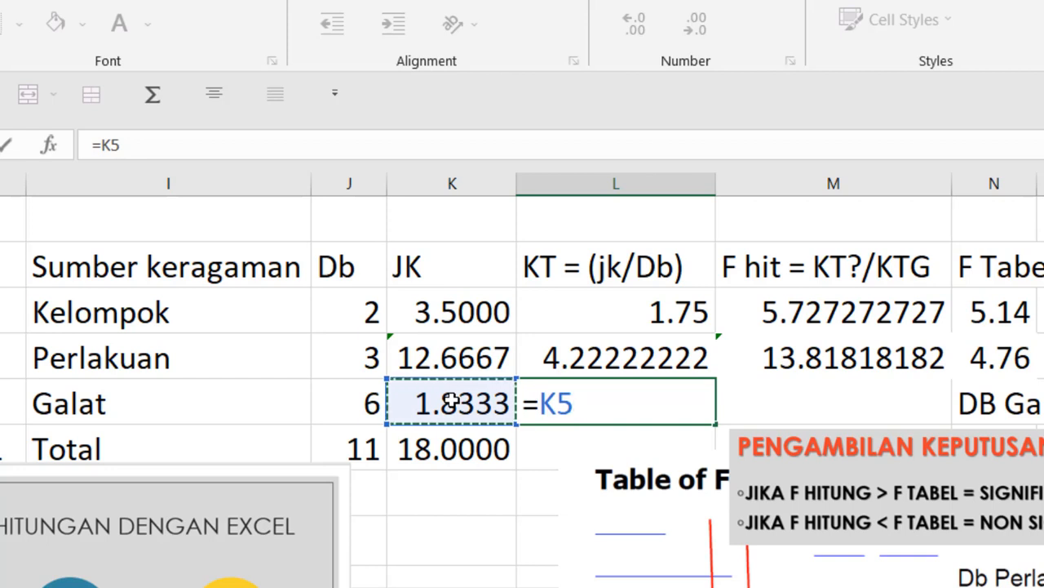
{"action": "type", "text": "/"}
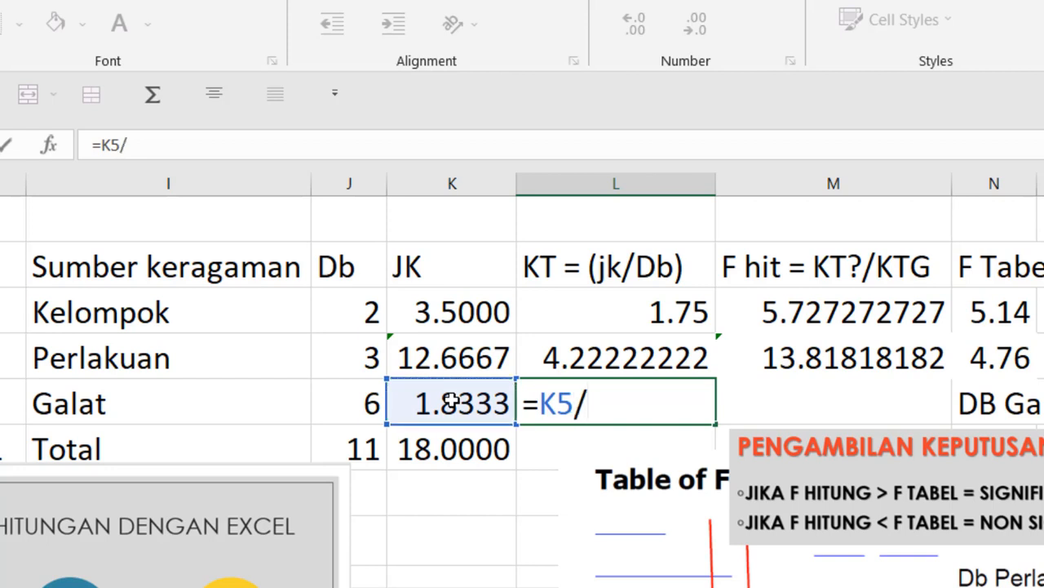
{"action": "left_click", "coordinate": [346, 399]}
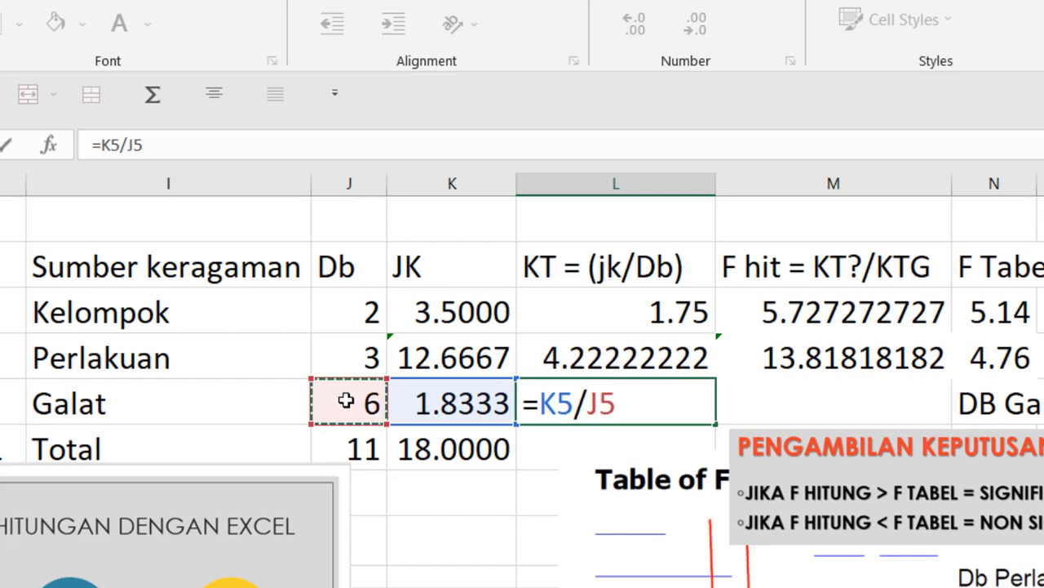
{"action": "key", "text": "Return"}
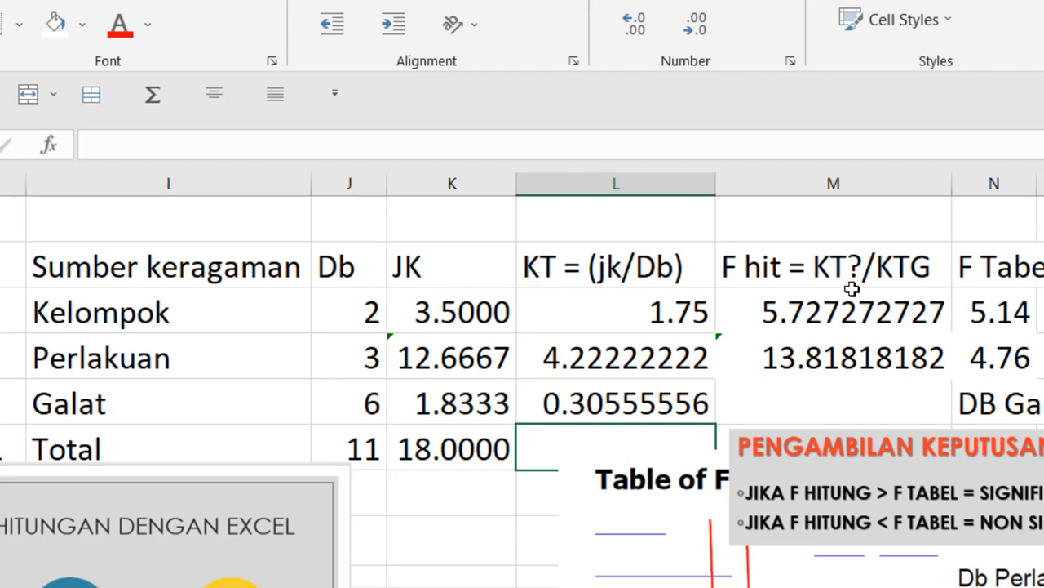
Step: Rebuild the Kelompok F hit formula in M3 as =L3/L5, dividing the Kelompok KT by the Galat KT
{"action": "left_click", "coordinate": [813, 314]}
{"action": "double_click", "coordinate": [813, 315]}
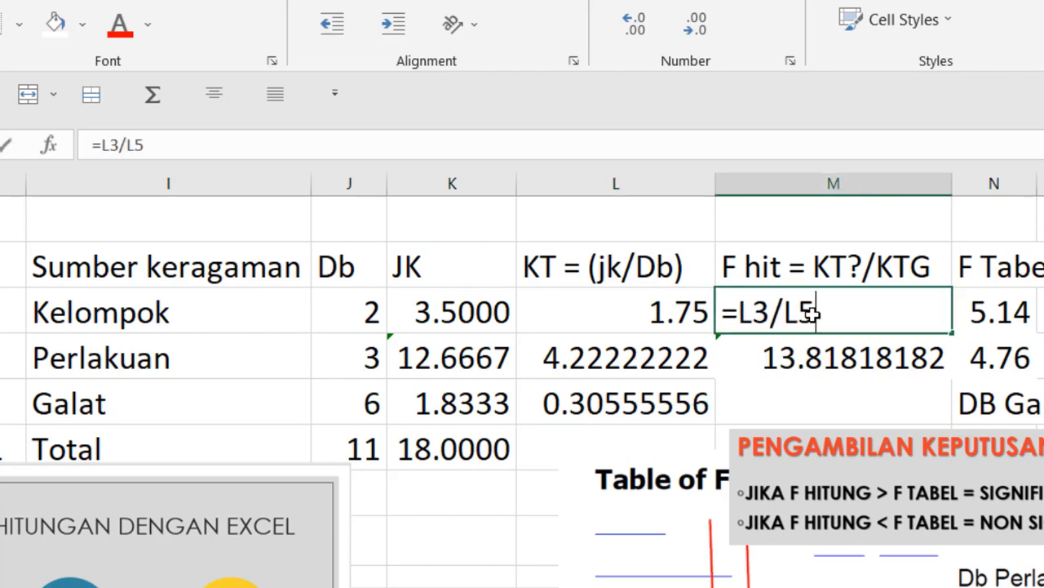
{"action": "key", "text": "BackSpace"}
{"action": "key", "text": "BackSpace"}
{"action": "key", "text": "BackSpace"}
{"action": "key", "text": "BackSpace"}
{"action": "key", "text": "BackSpace"}
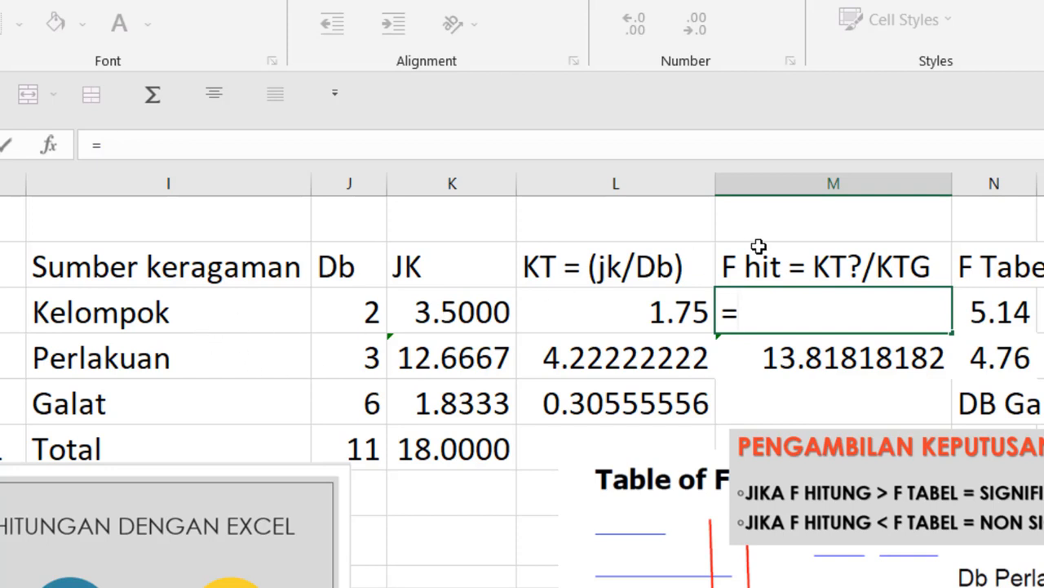
{"action": "left_click", "coordinate": [625, 310]}
{"action": "type", "text": "/"}
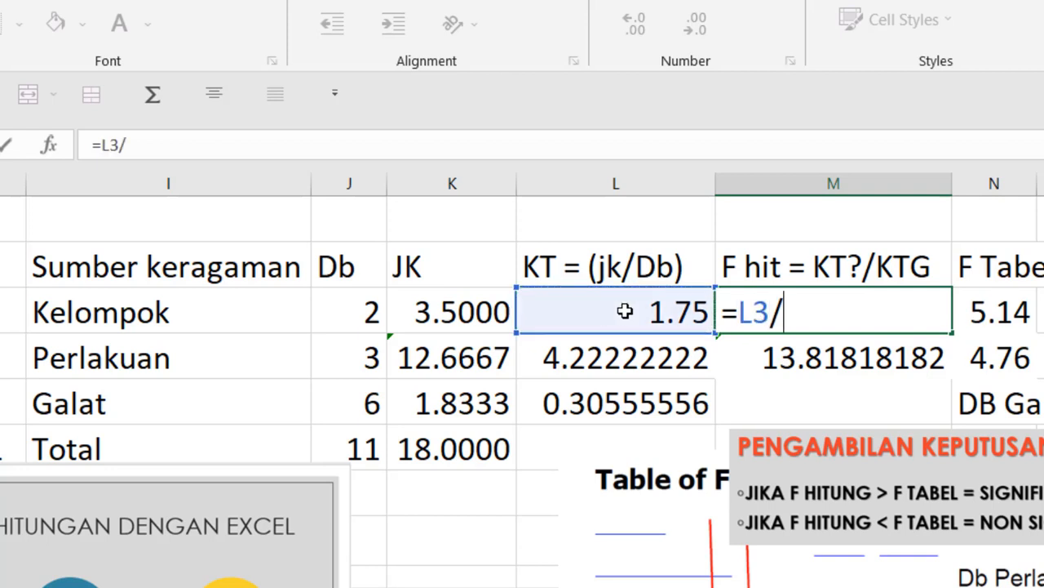
{"action": "left_click", "coordinate": [626, 398]}
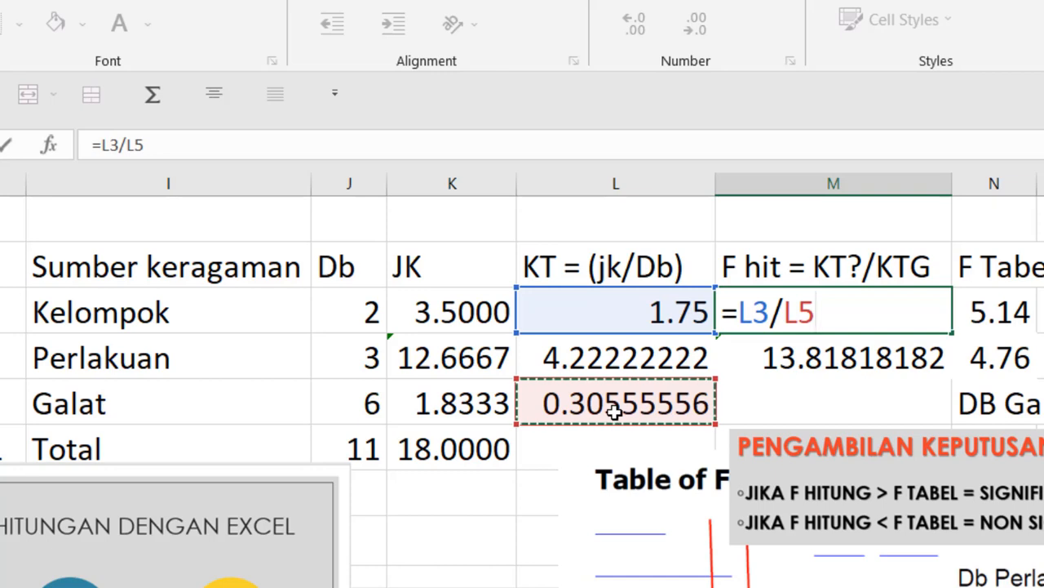
{"action": "key", "text": "Return"}
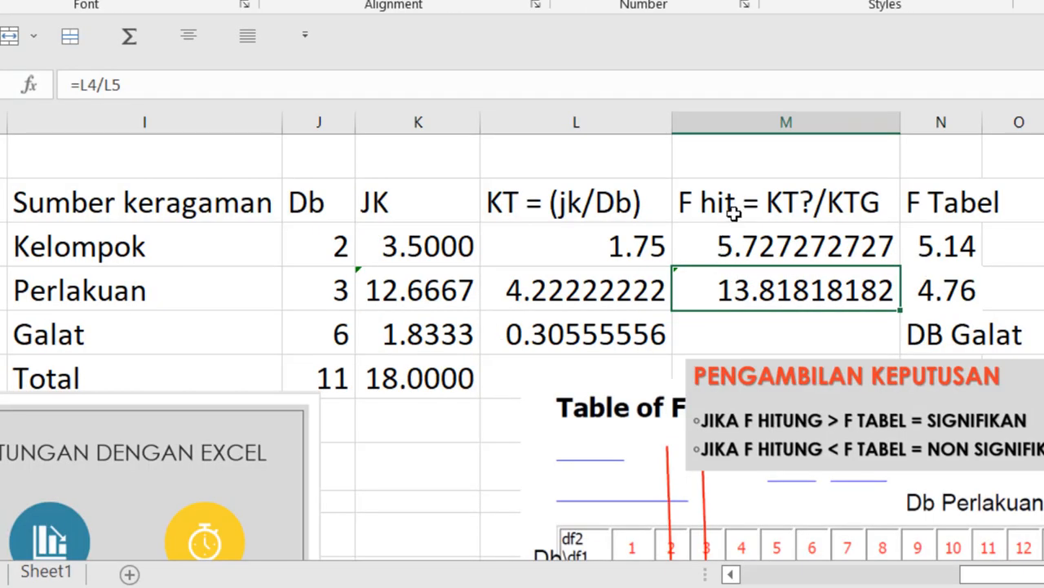
Step: Change the F hit column heading in M2 to "F hit ?= KT?/KTG"
{"action": "left_click", "coordinate": [780, 277]}
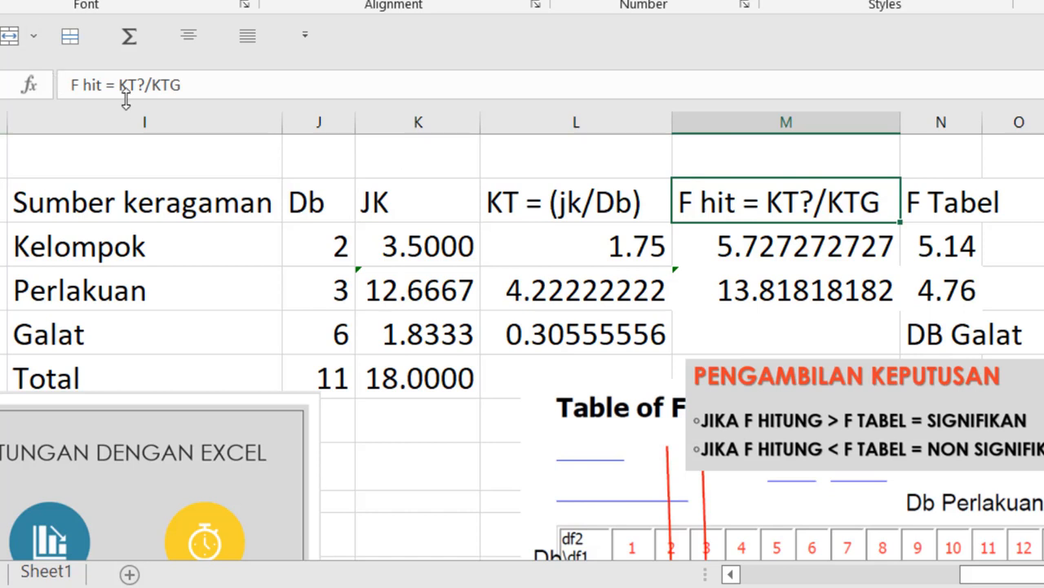
{"action": "left_click", "coordinate": [105, 85]}
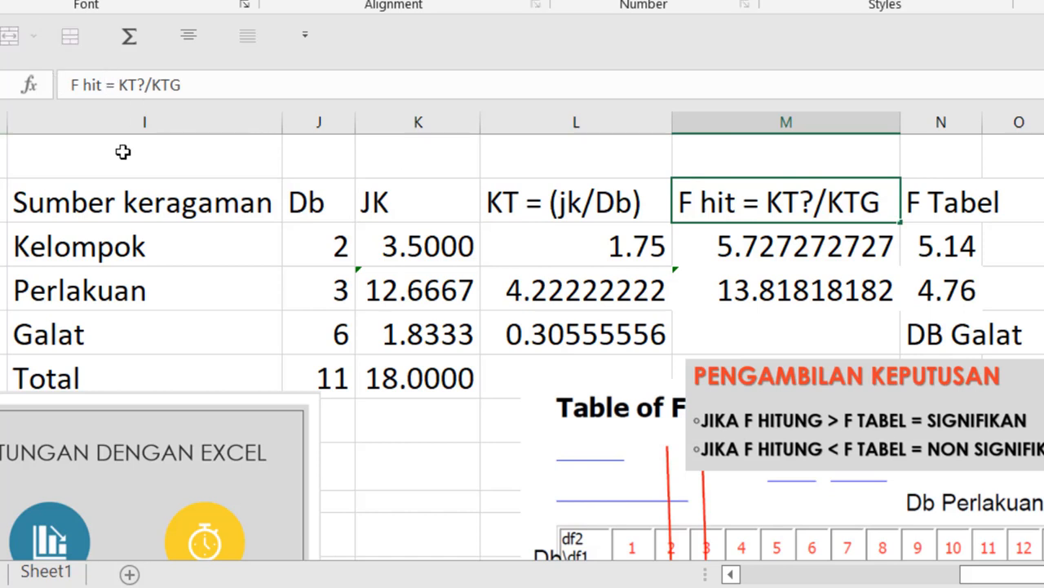
{"action": "type", "text": "?"}
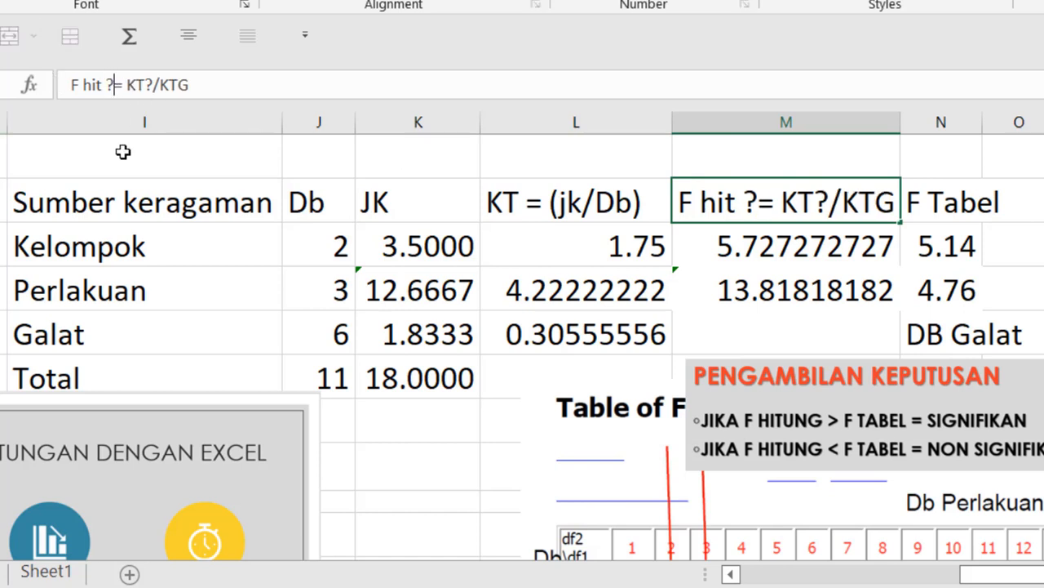
{"action": "key", "text": "Return"}
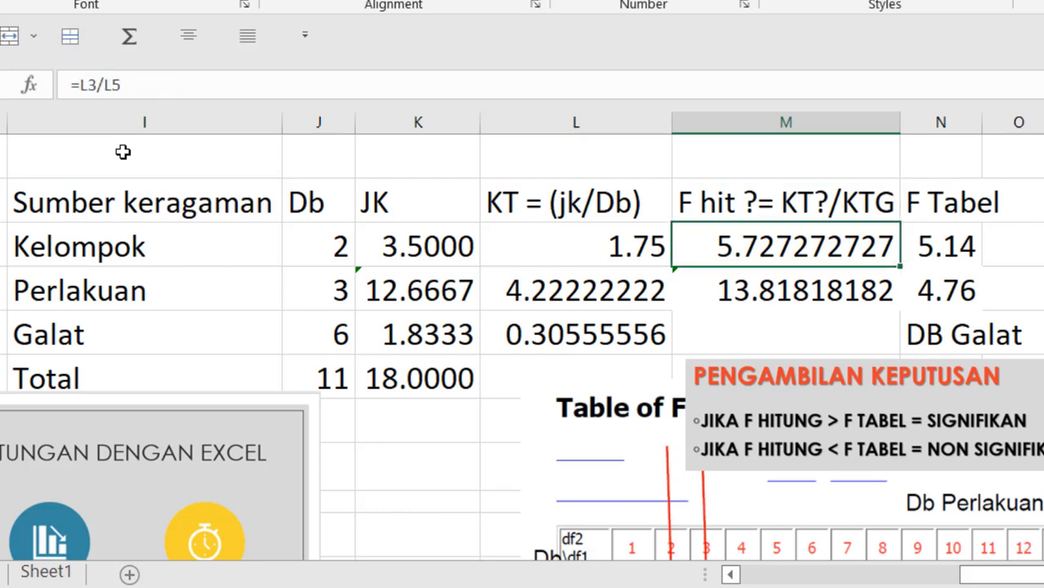
Step: Rebuild the Perlakuan F hit formula in M4 as =L4/L5, dividing the Perlakuan KT by the Galat KT
{"action": "key", "text": "Down"}
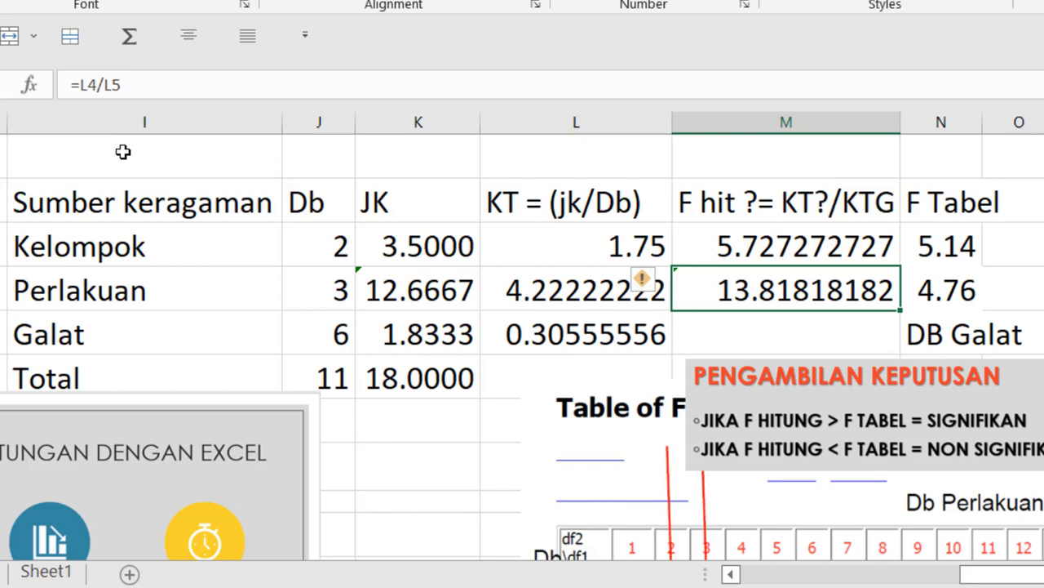
{"action": "key", "text": "F2"}
{"action": "key", "text": "BackSpace"}
{"action": "key", "text": "BackSpace"}
{"action": "key", "text": "BackSpace"}
{"action": "key", "text": "BackSpace"}
{"action": "key", "text": "BackSpace"}
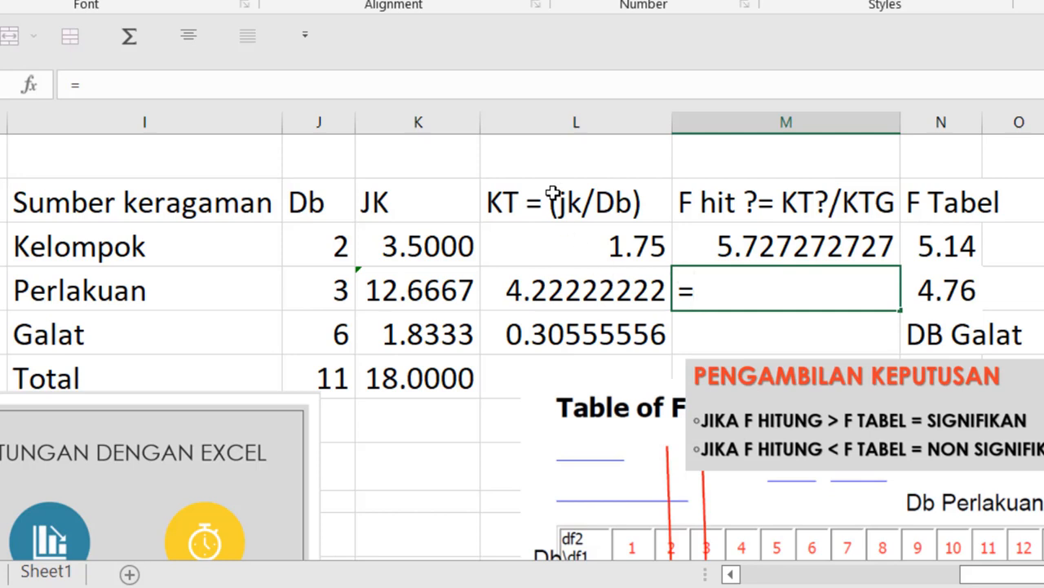
{"action": "left_click", "coordinate": [562, 294]}
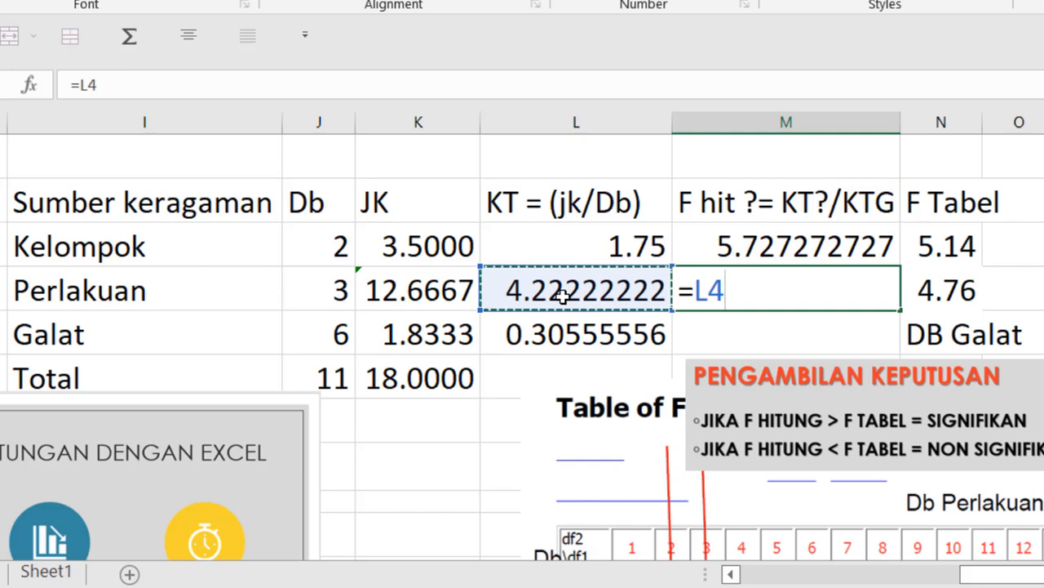
{"action": "type", "text": "/"}
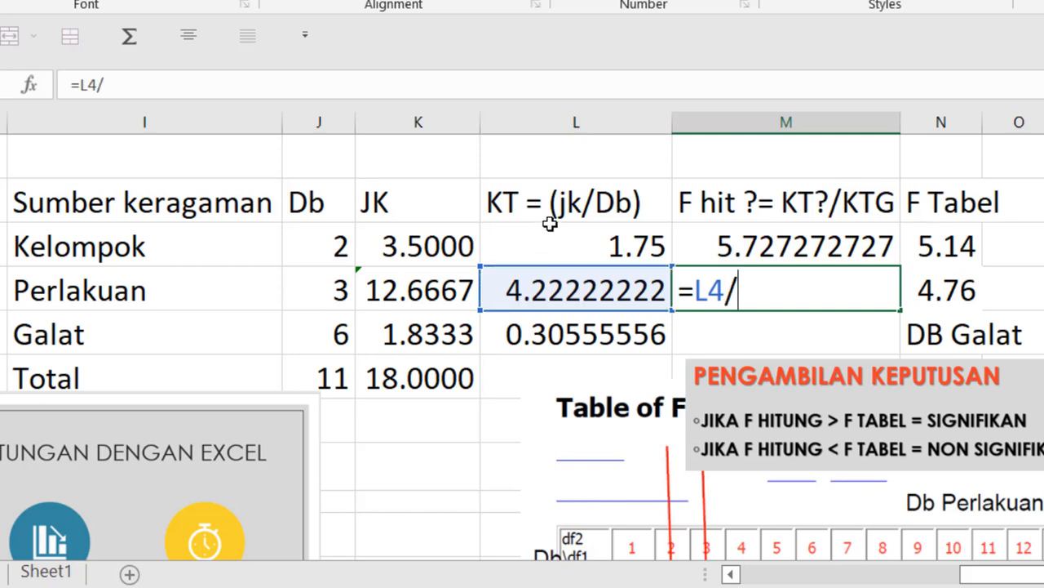
{"action": "left_click", "coordinate": [553, 343]}
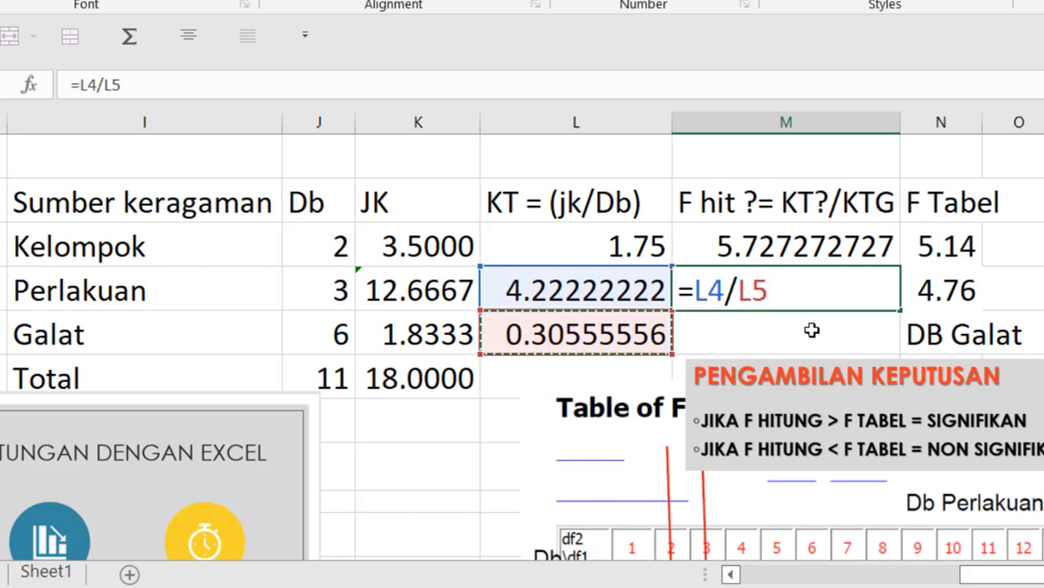
{"action": "key", "text": "Return"}
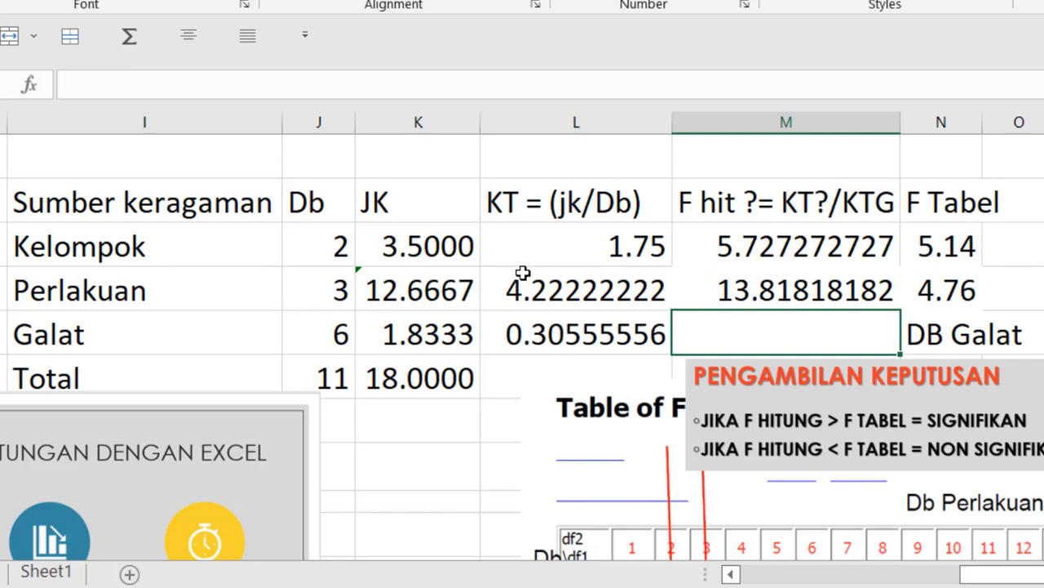
Step: Extend the F Tabel column heading in N2 to "F Tabel ? (Db ? : Db GALAT)"
{"action": "left_click", "coordinate": [305, 253]}
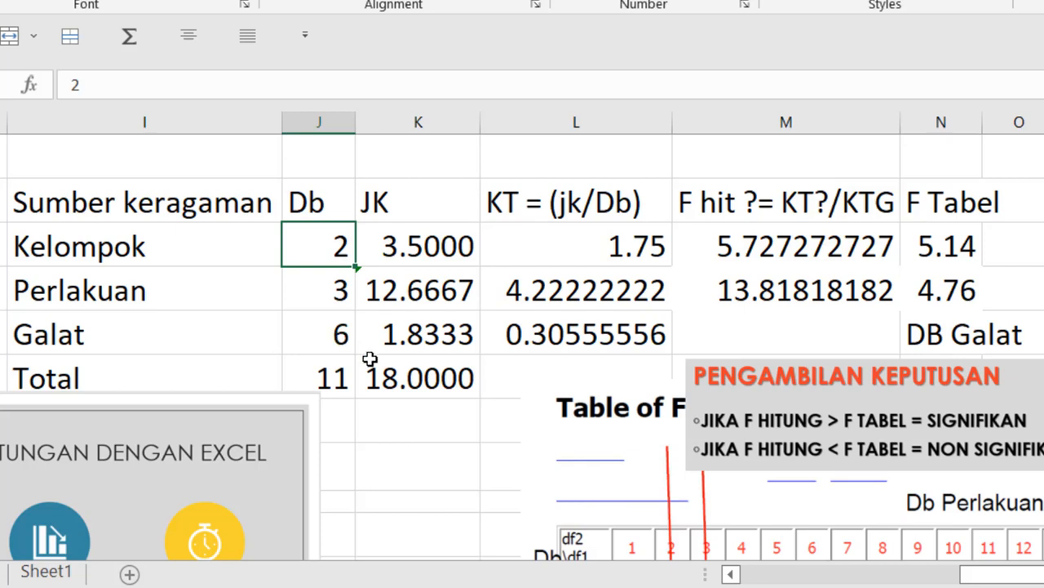
{"action": "left_click", "coordinate": [309, 336]}
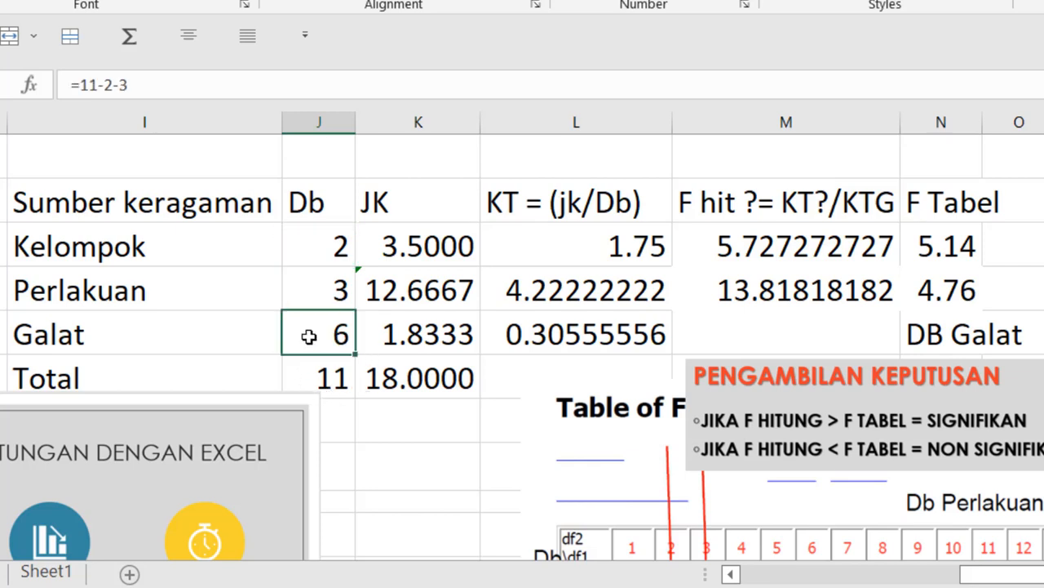
{"action": "left_click", "coordinate": [971, 214]}
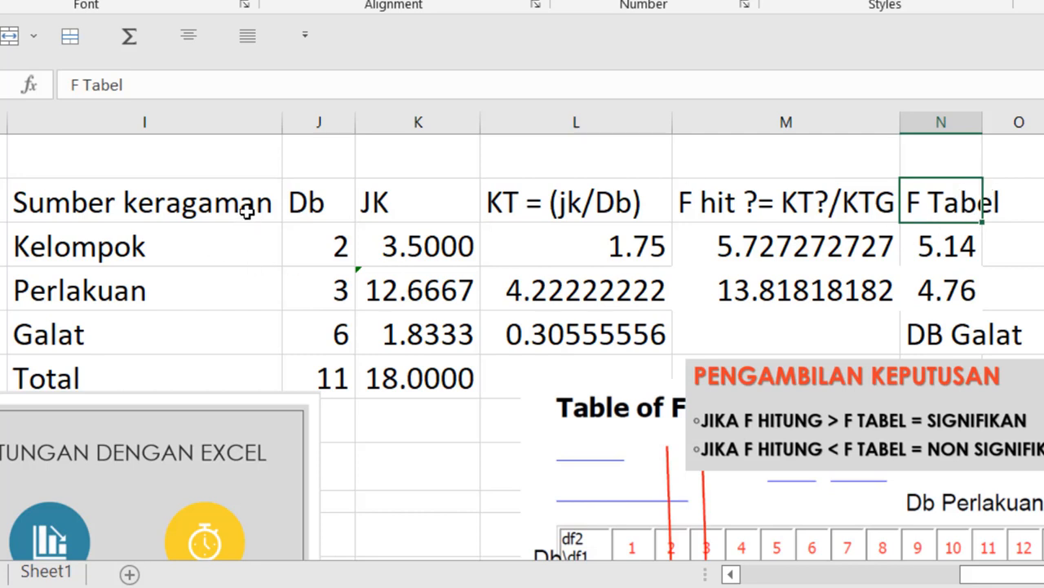
{"action": "left_click", "coordinate": [204, 85]}
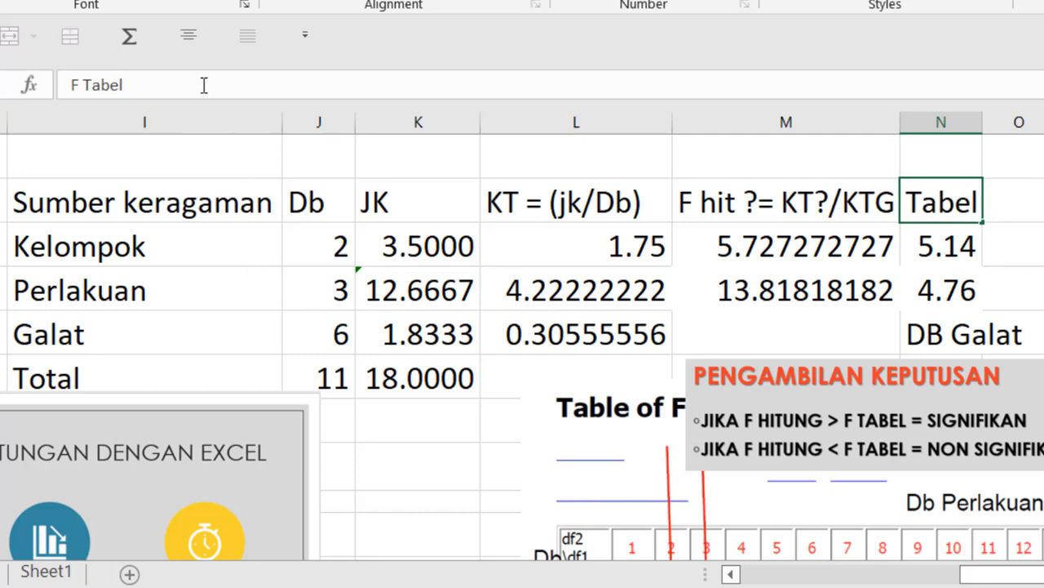
{"action": "type", "text": "(d"}
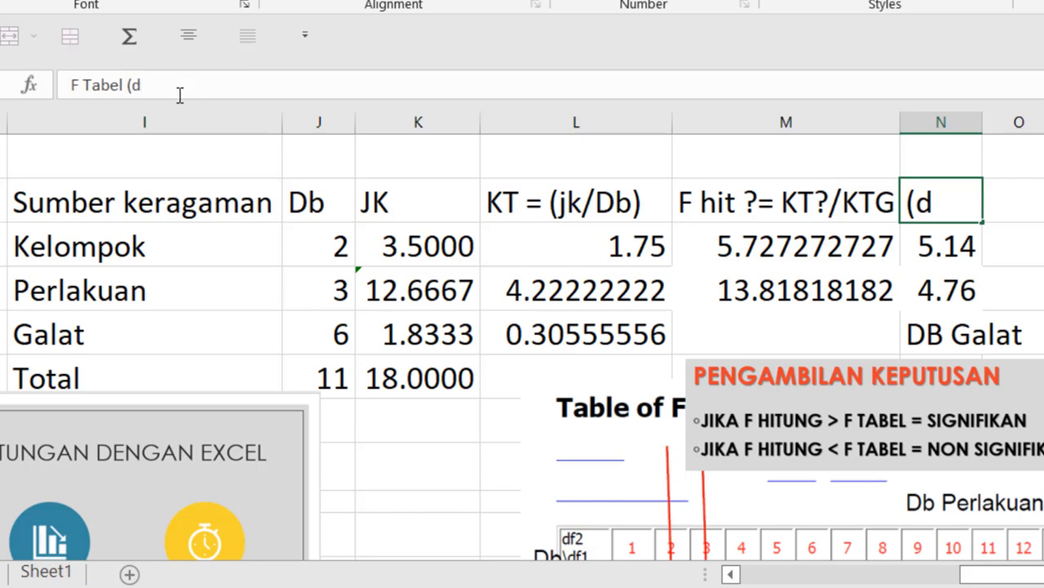
{"action": "left_click", "coordinate": [127, 85]}
{"action": "type", "text": "?"}
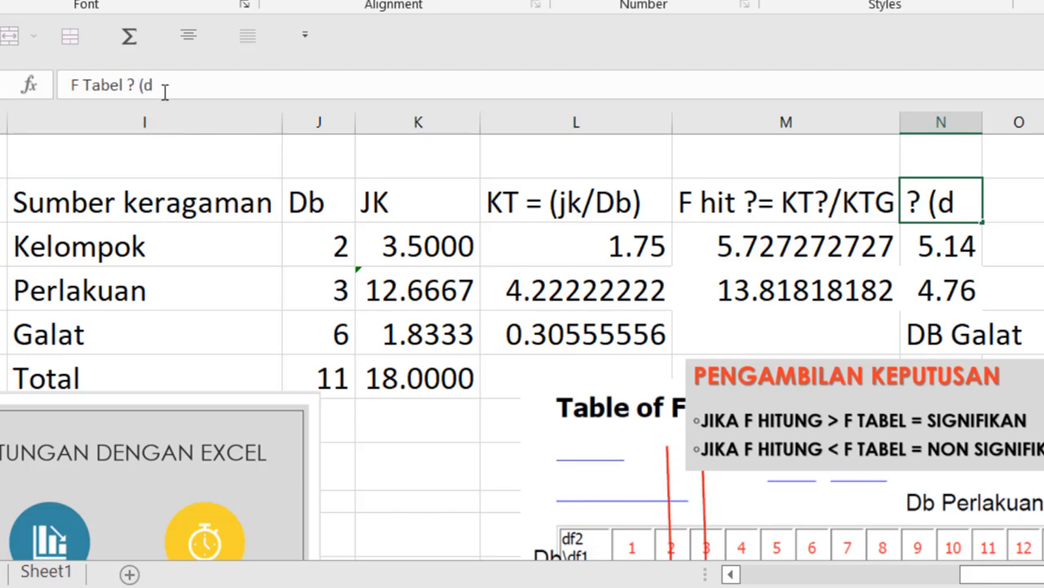
{"action": "key", "text": "BackSpace"}
{"action": "type", "text": "Db ?"}
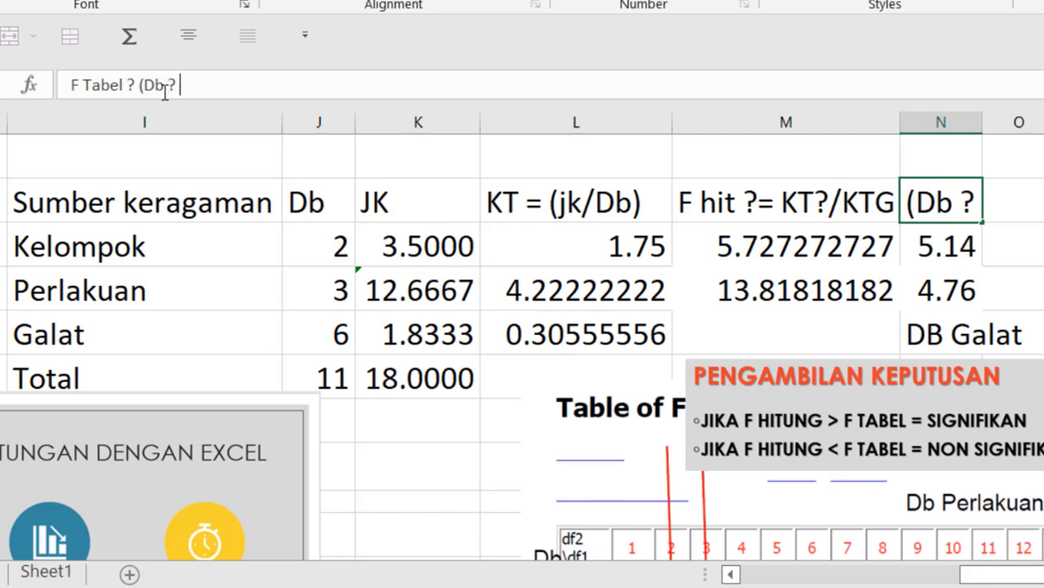
{"action": "type", "text": " : "}
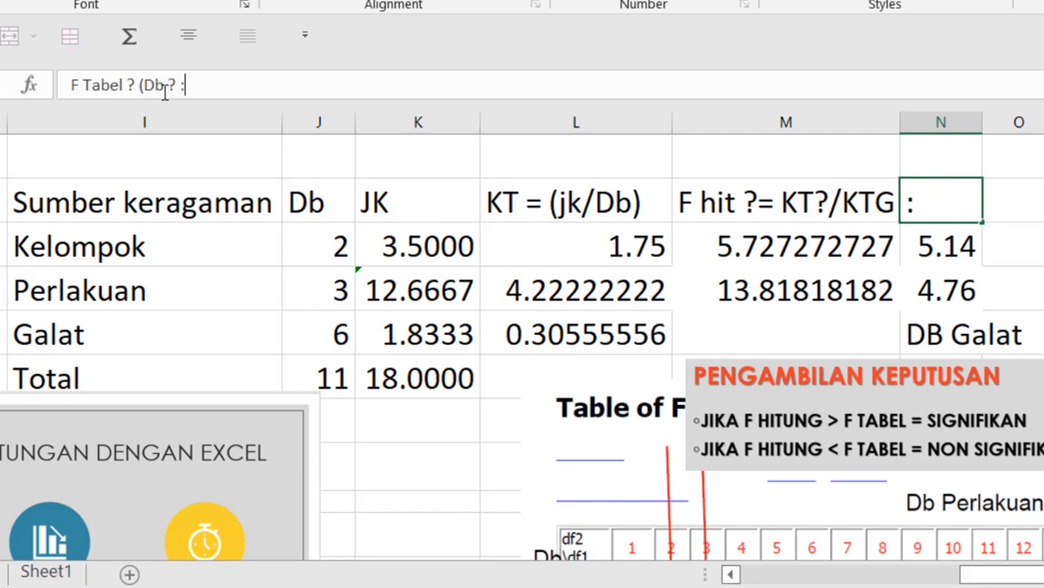
{"action": "type", "text": "Db"}
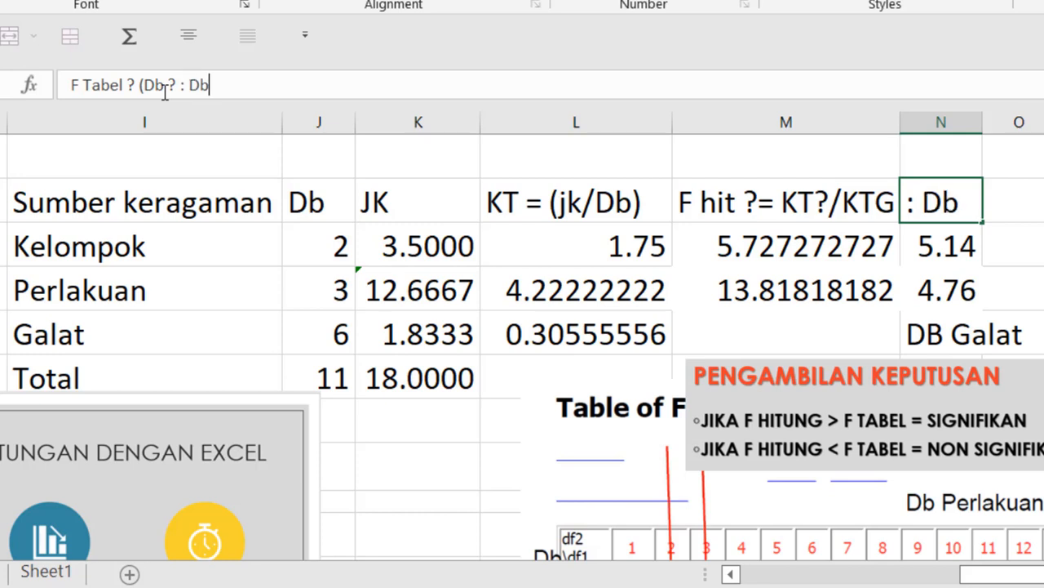
{"action": "type", "text": " g"}
{"action": "key", "text": "BackSpace"}
{"action": "type", "text": "D"}
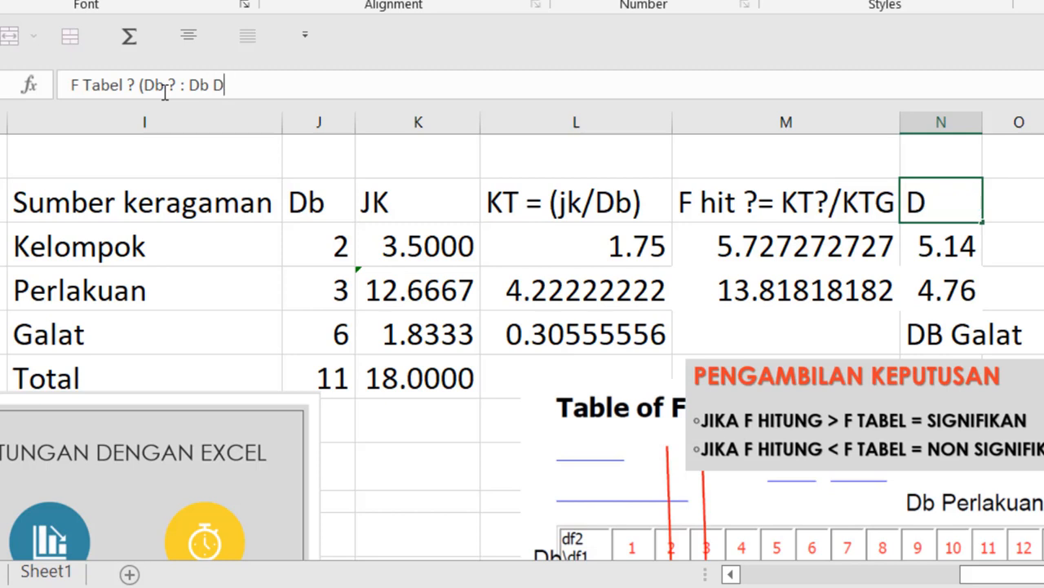
{"action": "key", "text": "BackSpace"}
{"action": "type", "text": "G"}
{"action": "type", "text": "ALAT"}
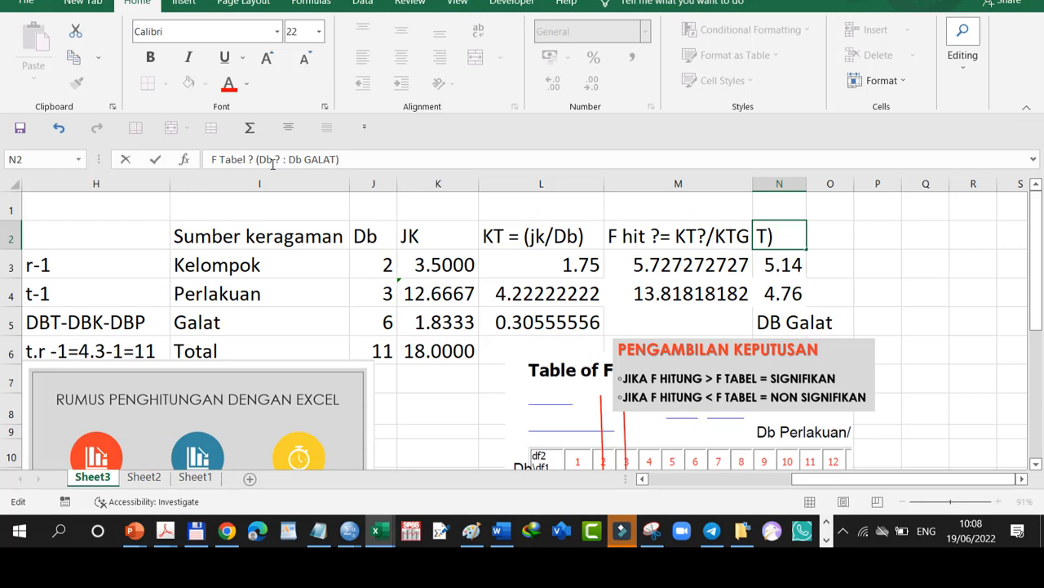
{"action": "type", "text": ")"}
{"action": "key", "text": "Return"}
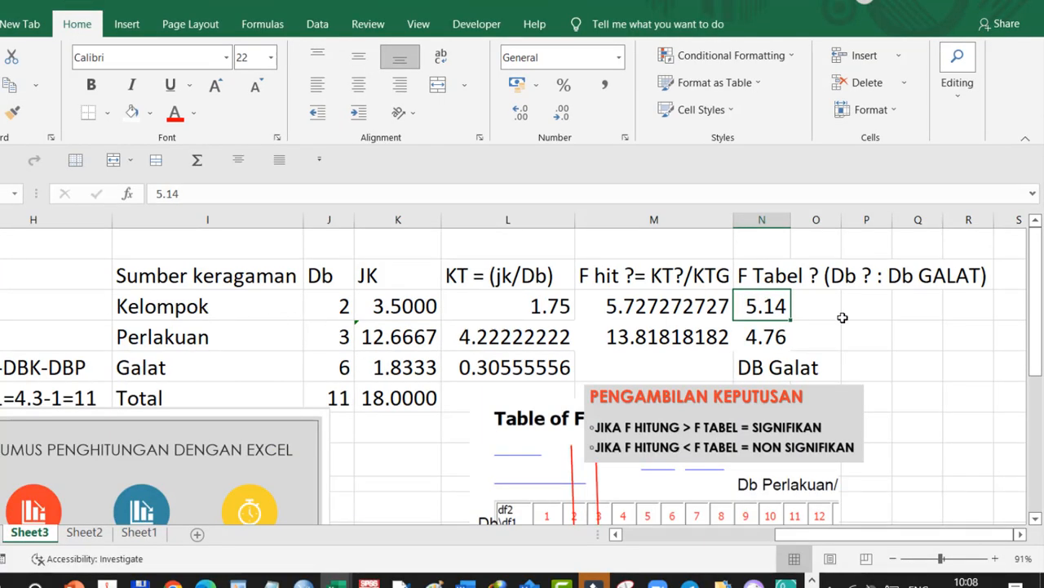
Step: Insert an equals sign before the parenthesis in the N2 heading so it reads "F Tabel ? =(Db ? : Db GALAT)"
{"action": "left_click", "coordinate": [764, 278]}
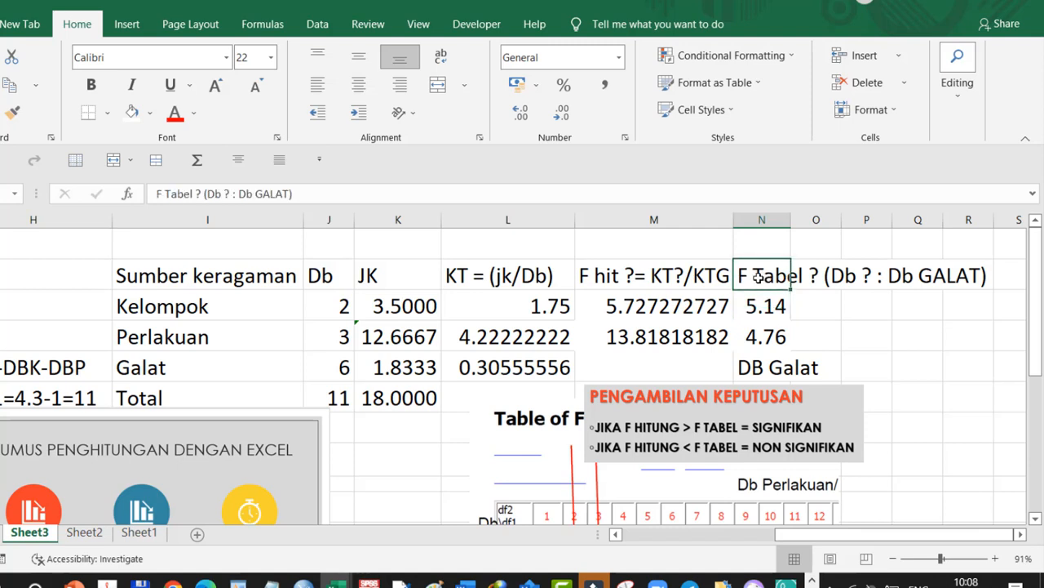
{"action": "left_click", "coordinate": [204, 193]}
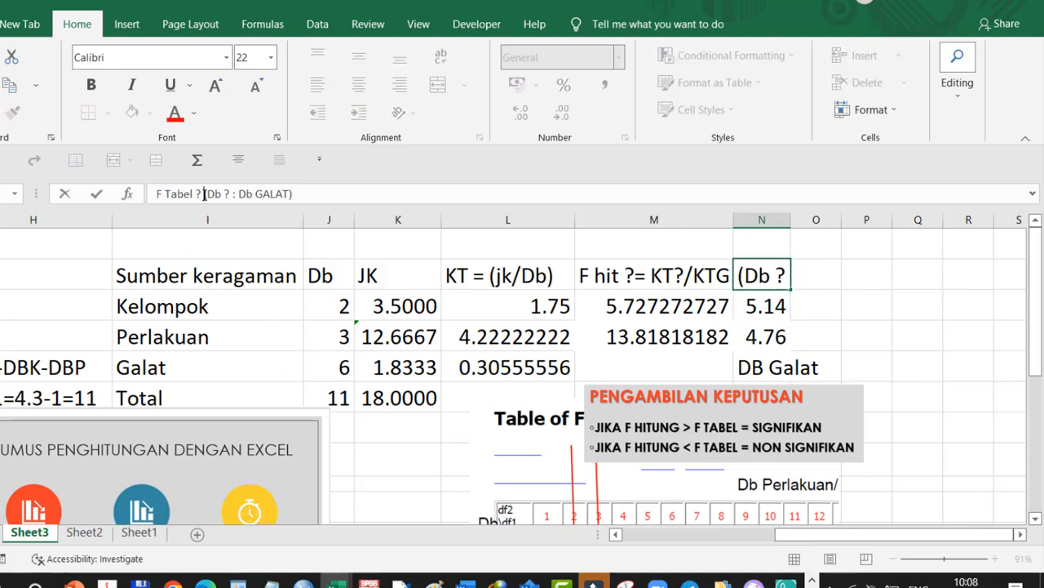
{"action": "type", "text": "="}
{"action": "key", "text": "Return"}
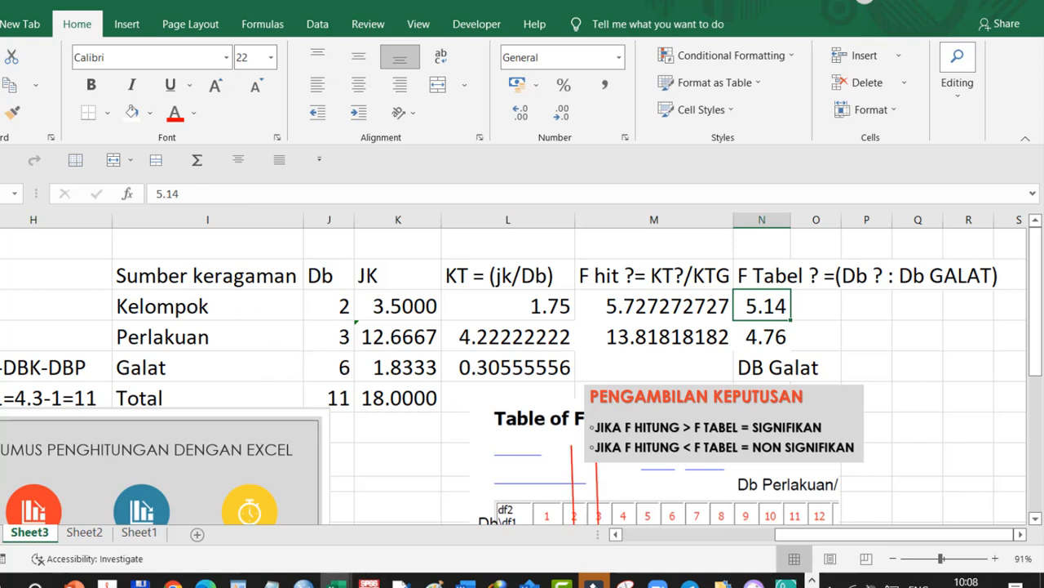
Step: Examine the F table entries for the Kelompok and Perlakuan Db against the Galat Db, and review the PENGAMBILAN KEPUTUSAN rules
{"action": "left_click_drag", "start_coordinate": [1037, 300], "coordinate": [1043, 362]}
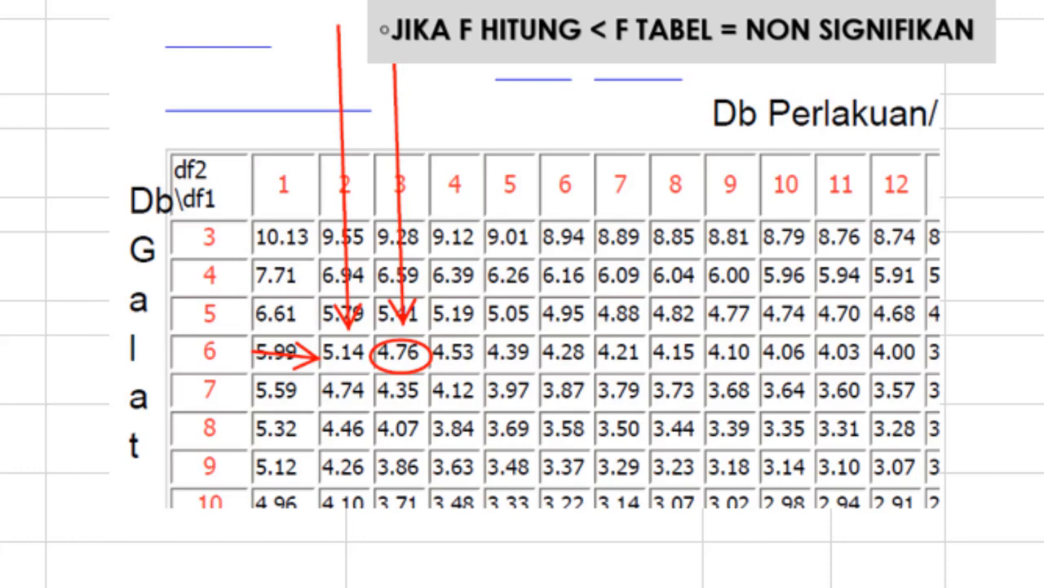
{"action": "scroll", "coordinate": [522, 294], "scroll_direction": "up", "scroll_amount": 3}
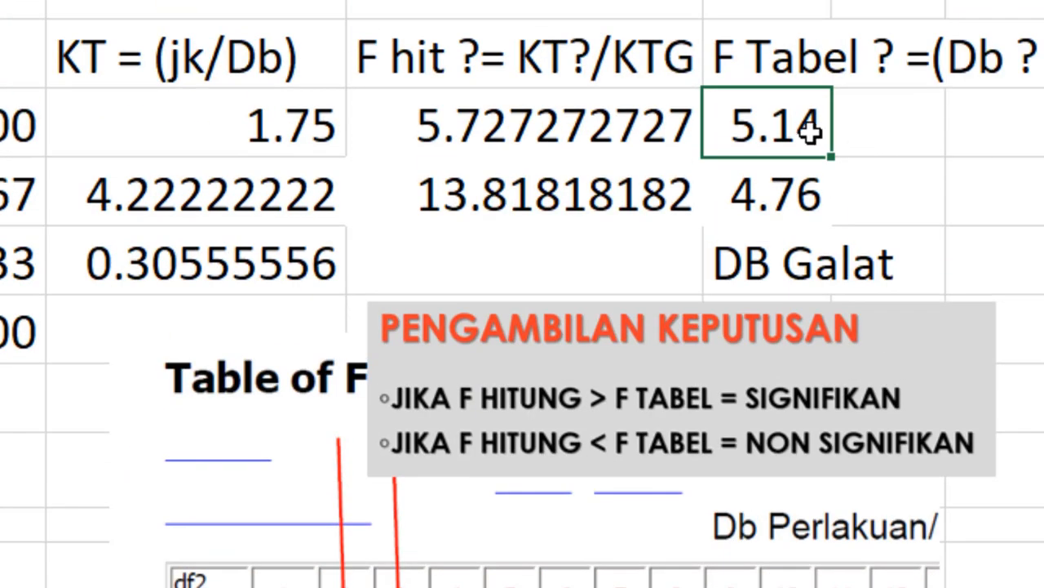
{"action": "left_click", "coordinate": [870, 130]}
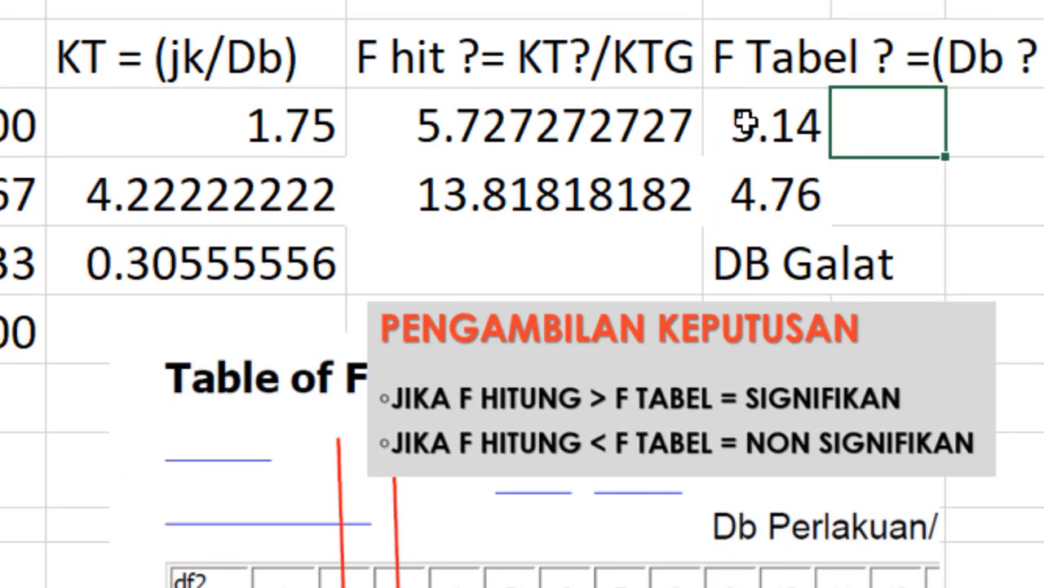
{"action": "left_click", "coordinate": [767, 199]}
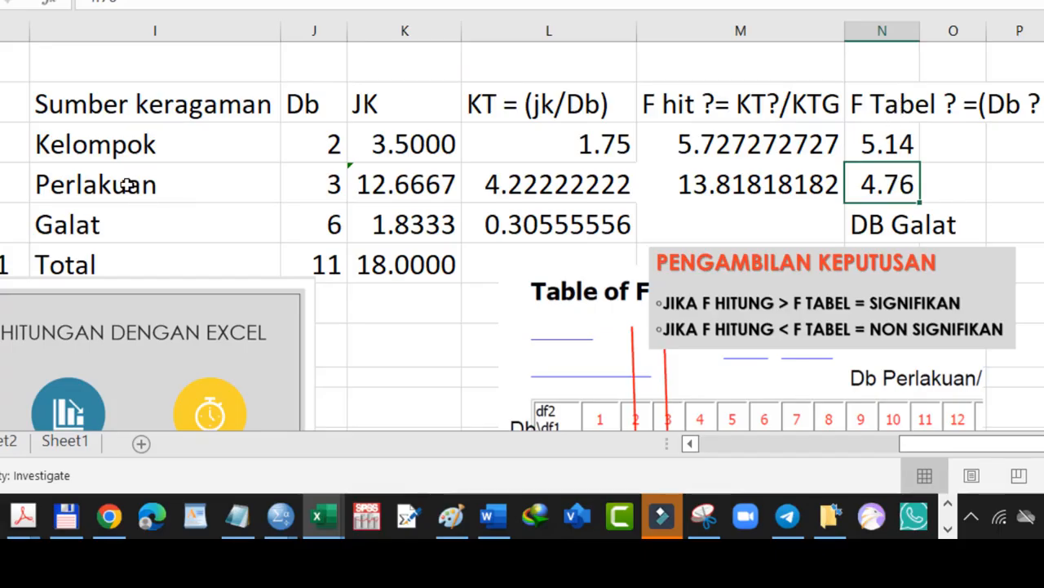
{"action": "left_click", "coordinate": [127, 185]}
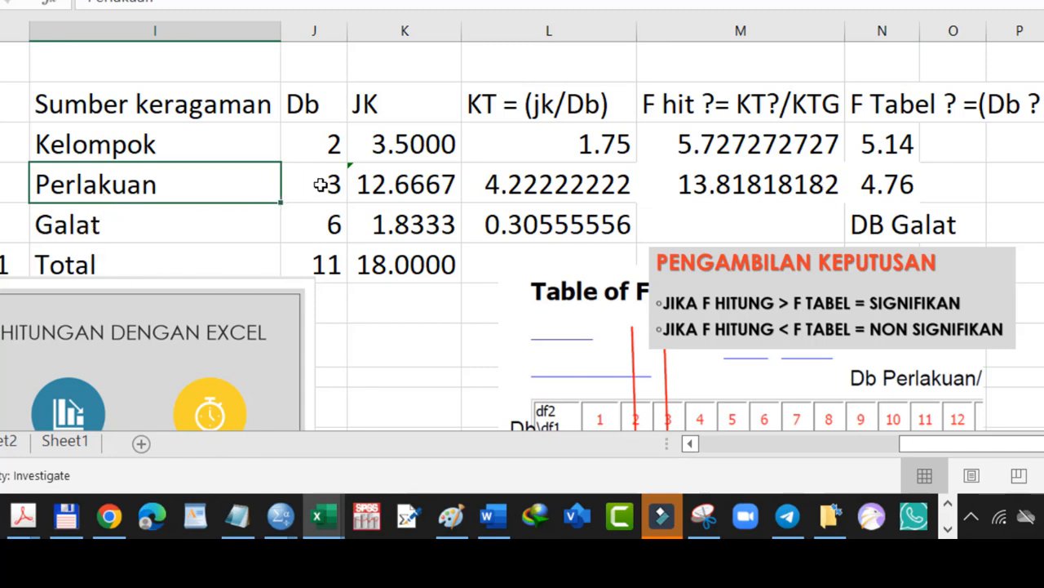
{"action": "left_click", "coordinate": [320, 184]}
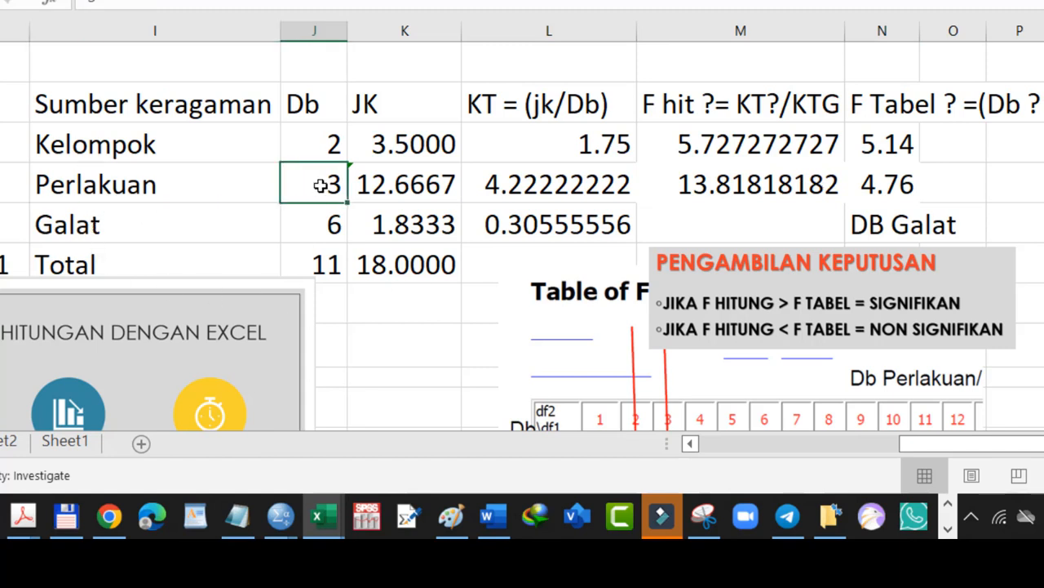
{"action": "left_click", "coordinate": [323, 231]}
{"action": "left_click", "coordinate": [296, 183]}
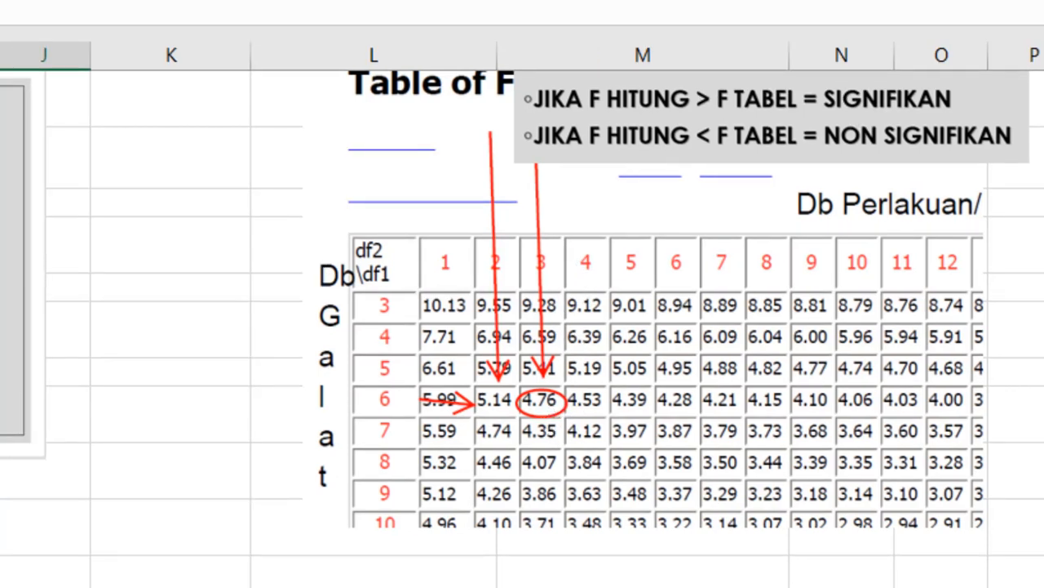
{"action": "scroll", "coordinate": [1027, 274], "scroll_direction": "up", "scroll_amount": 2}
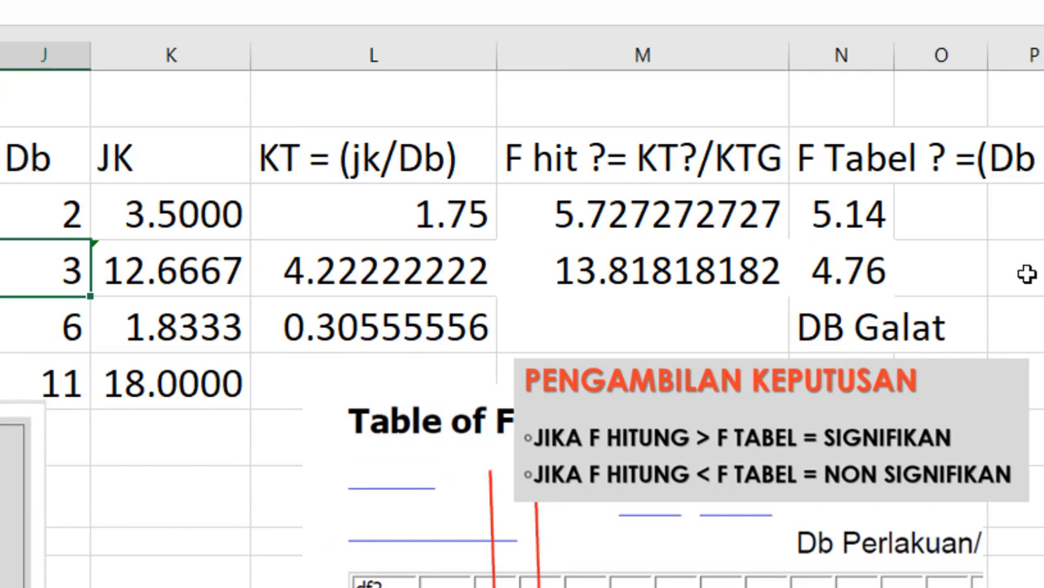
{"action": "left_click", "coordinate": [859, 284]}
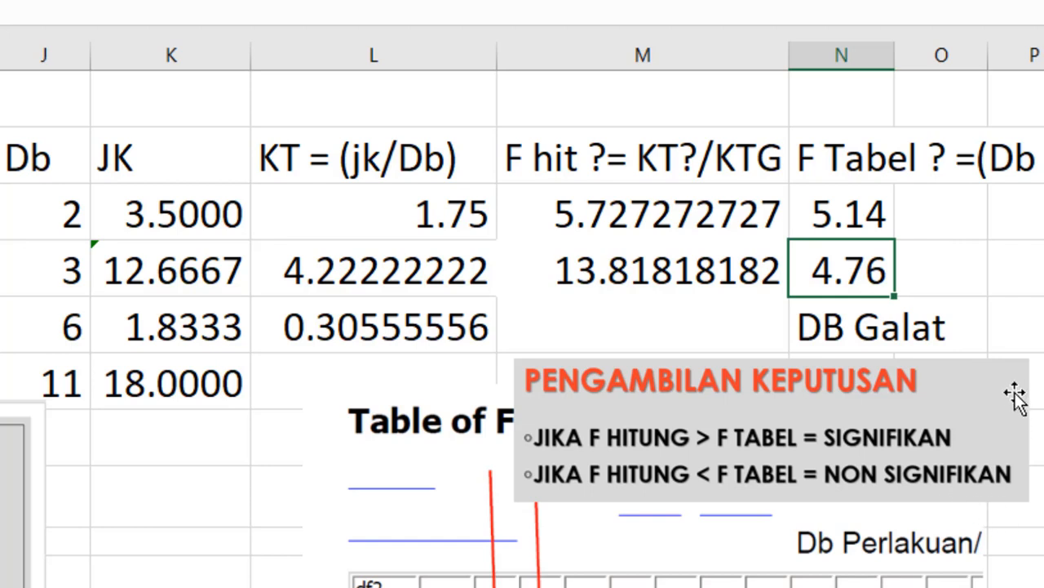
{"action": "left_click", "coordinate": [701, 447]}
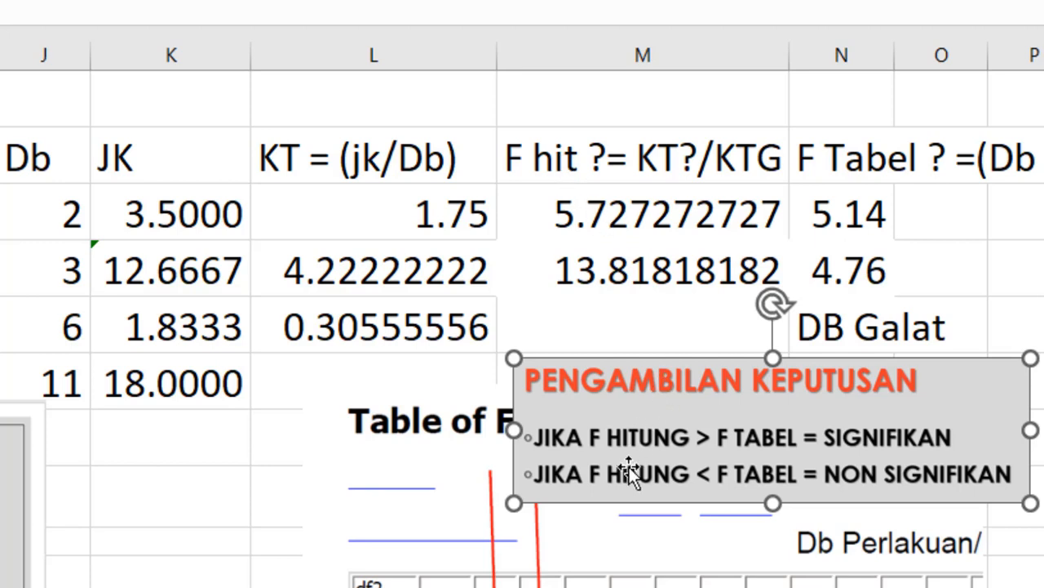
Step: Enter SIG in O3 beside the Kelompok row's F Tabel value and make it bold
{"action": "left_click", "coordinate": [955, 229]}
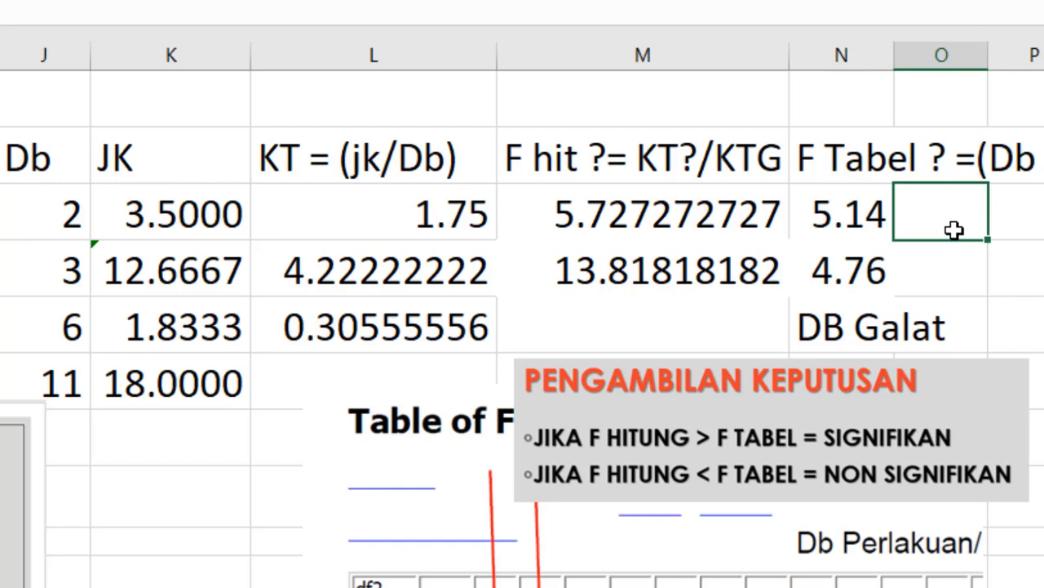
{"action": "type", "text": "s"}
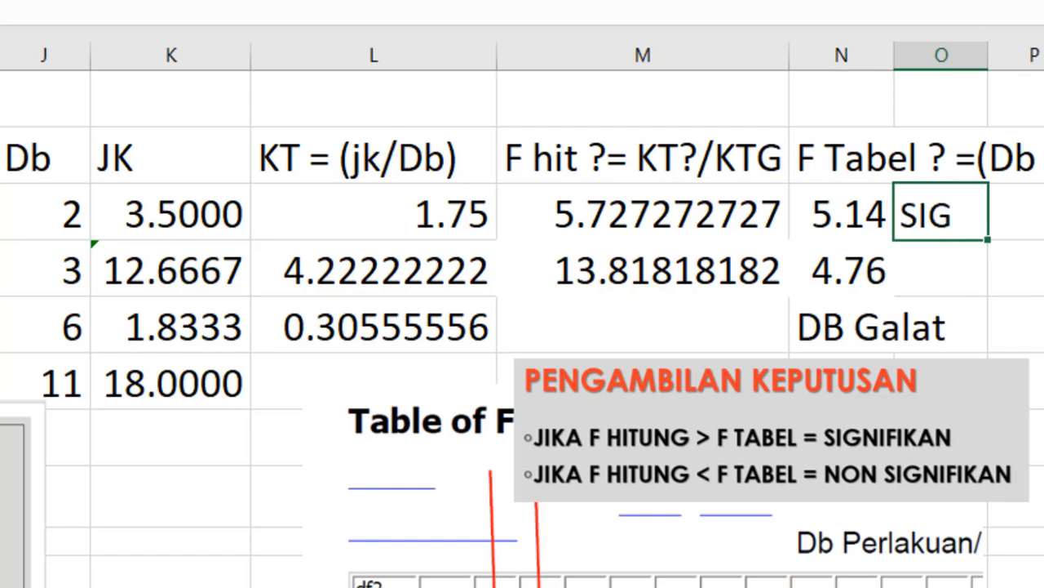
{"action": "key", "text": "ctrl+b"}
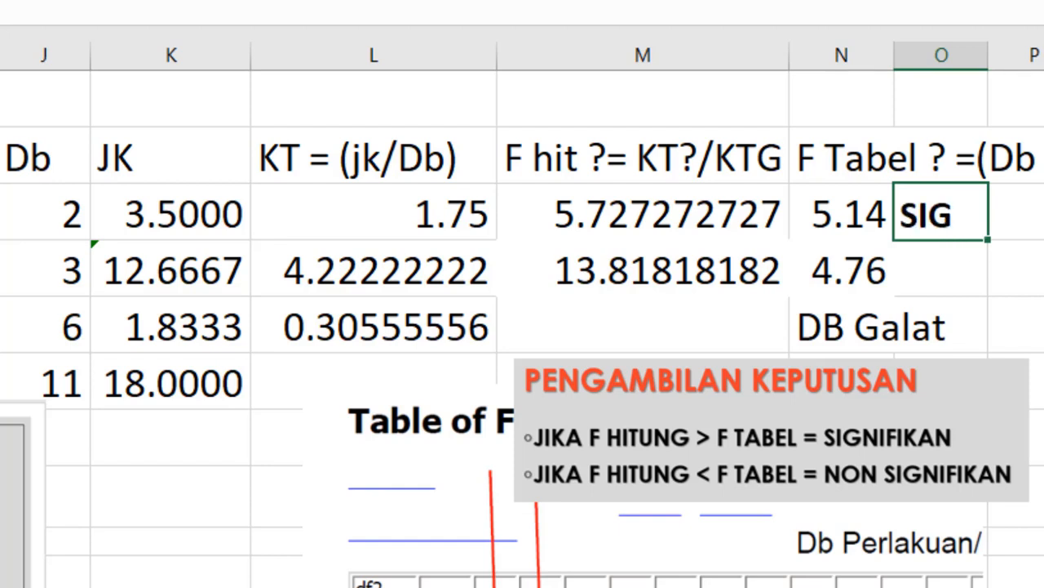
Step: Enter SIG in O4 beside the Perlakuan row's F Tabel value
{"action": "left_click", "coordinate": [935, 281]}
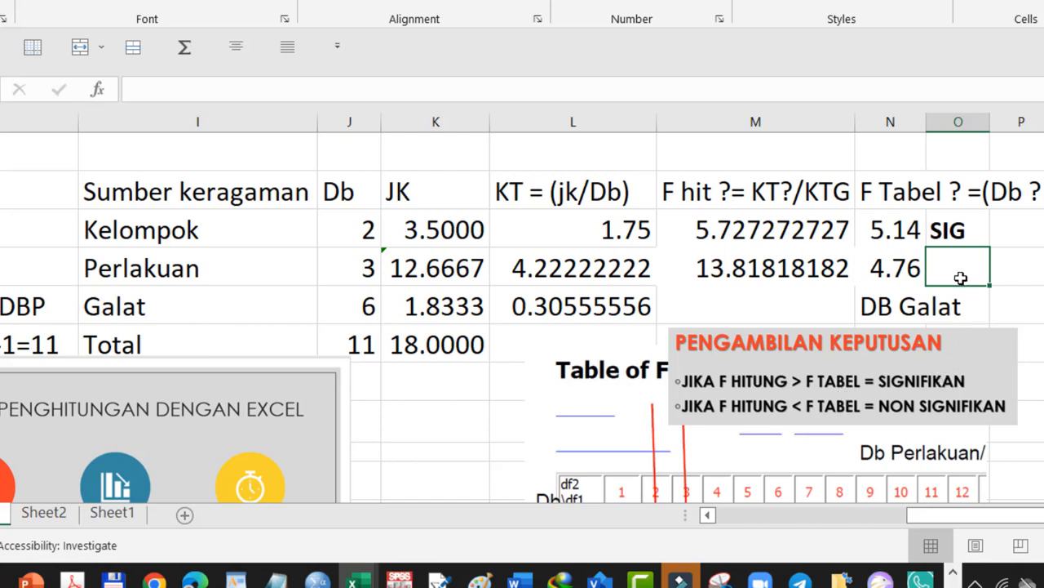
{"action": "type", "text": "SIG"}
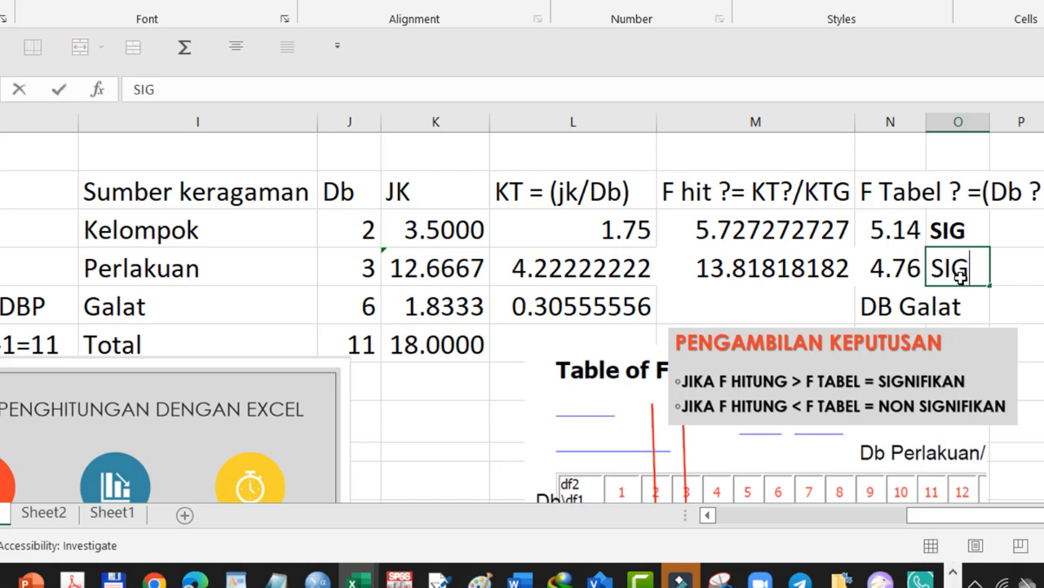
{"action": "left_click", "coordinate": [1038, 283]}
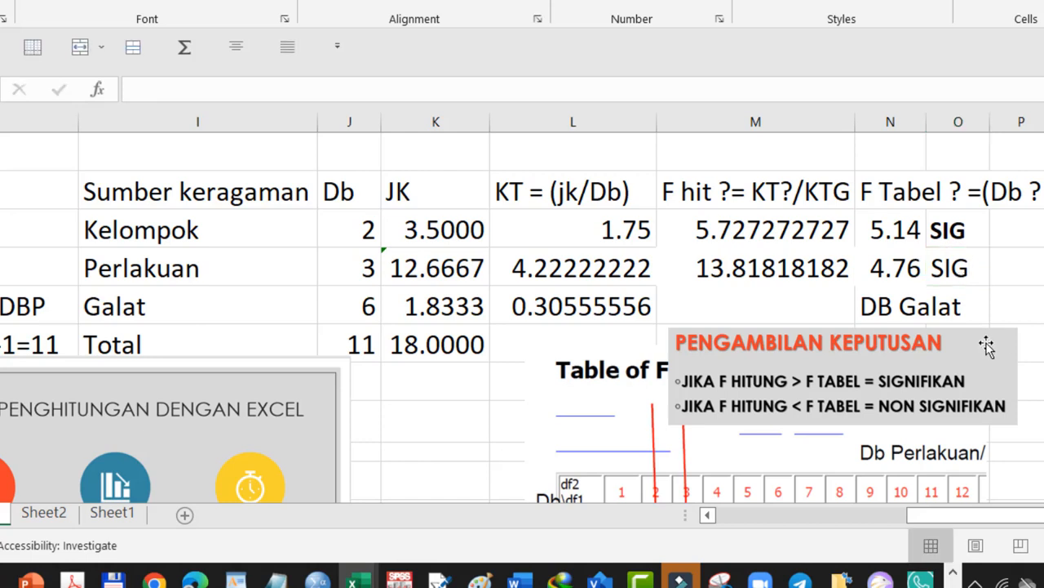